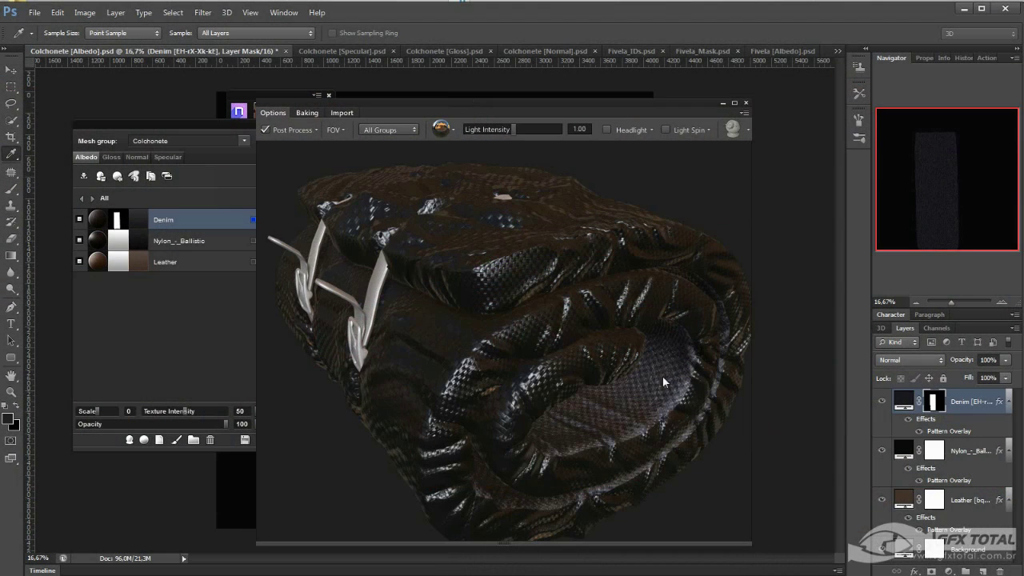
Assign the FFFFFF colour ID to the Nylon_-_Ballistic material
{"action": "left_click", "coordinate": [192, 254]}
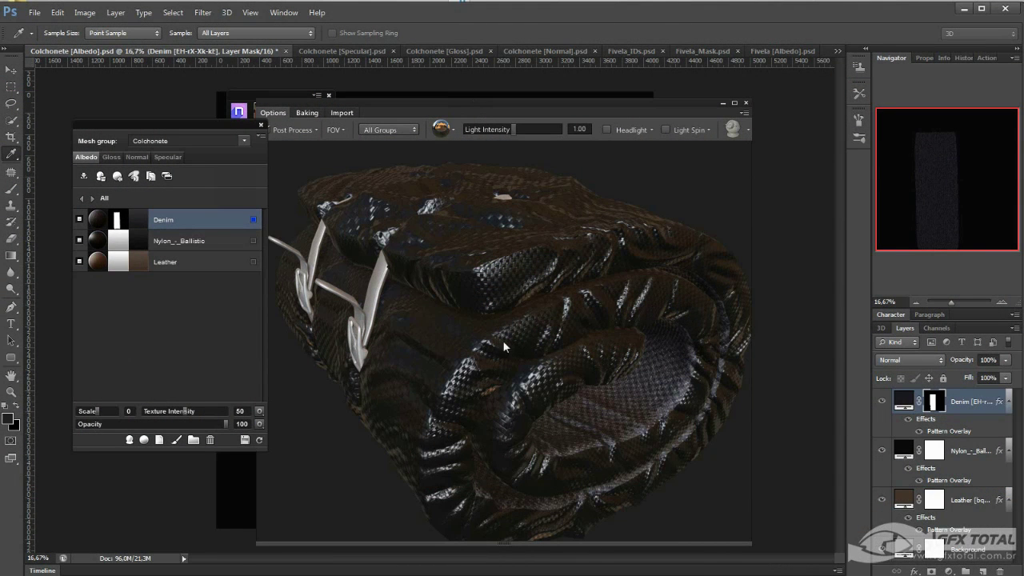
{"action": "left_click", "coordinate": [254, 240]}
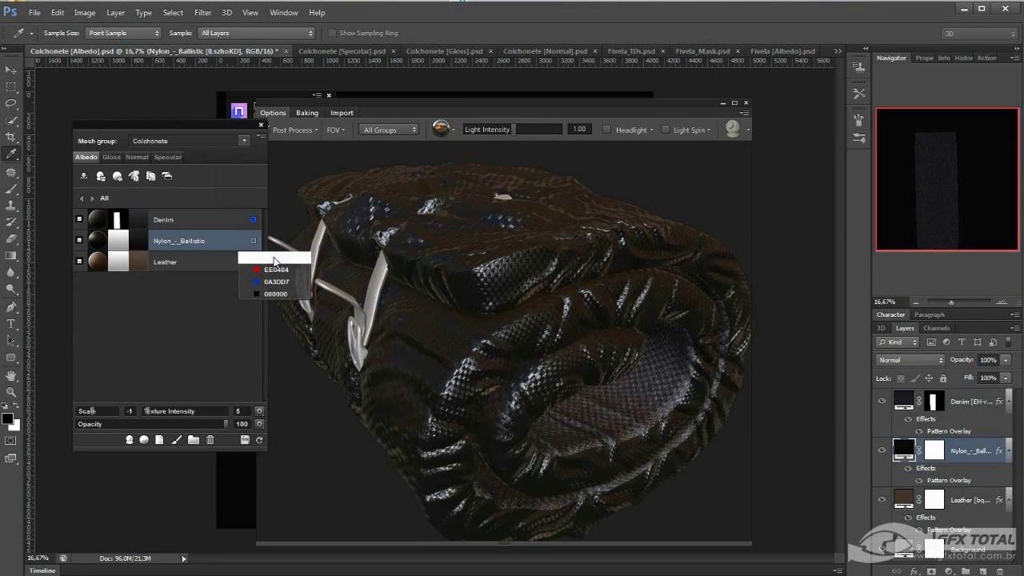
{"action": "left_click", "coordinate": [274, 260]}
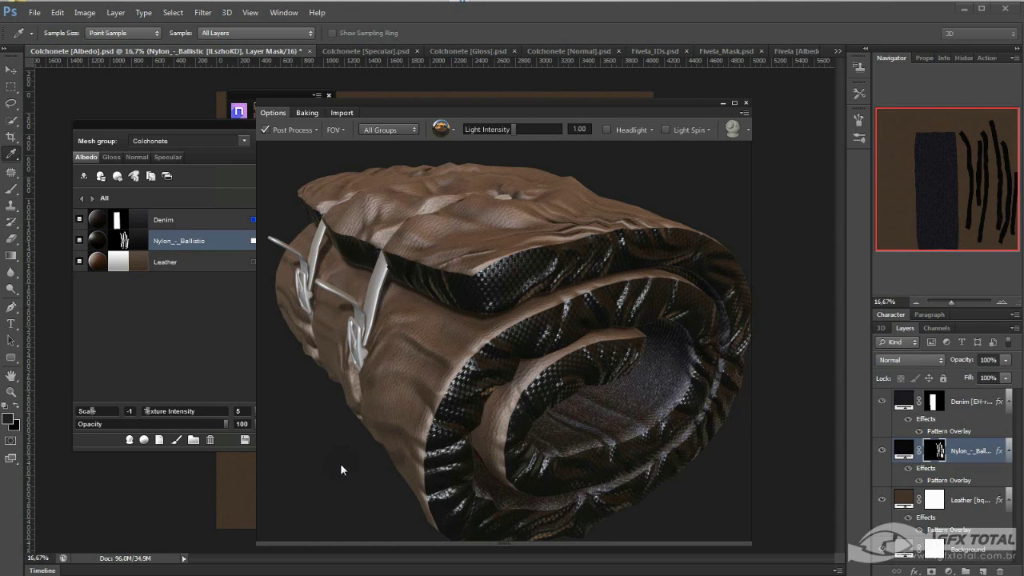
Check the nylon placement from a side view and reduce the nylon texture scale to -2
{"action": "mouse_move", "coordinate": [344, 470]}
{"action": "left_mouse_down"}
{"action": "mouse_move", "coordinate": [370, 498]}
{"action": "mouse_move", "coordinate": [360, 524]}
{"action": "mouse_move", "coordinate": [335, 456]}
{"action": "mouse_move", "coordinate": [312, 450]}
{"action": "mouse_move", "coordinate": [295, 397]}
{"action": "mouse_move", "coordinate": [350, 404]}
{"action": "mouse_move", "coordinate": [341, 459]}
{"action": "mouse_move", "coordinate": [306, 451]}
{"action": "left_mouse_up"}
{"action": "mouse_move", "coordinate": [411, 288]}
{"action": "left_mouse_down"}
{"action": "mouse_move", "coordinate": [443, 313]}
{"action": "mouse_move", "coordinate": [436, 298]}
{"action": "left_mouse_up"}
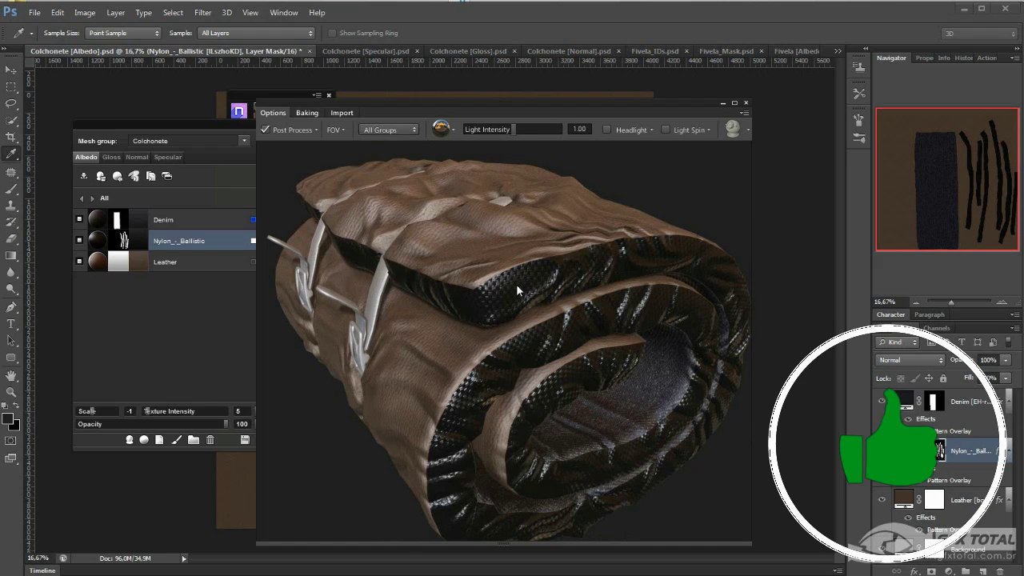
{"action": "left_click", "coordinate": [116, 253]}
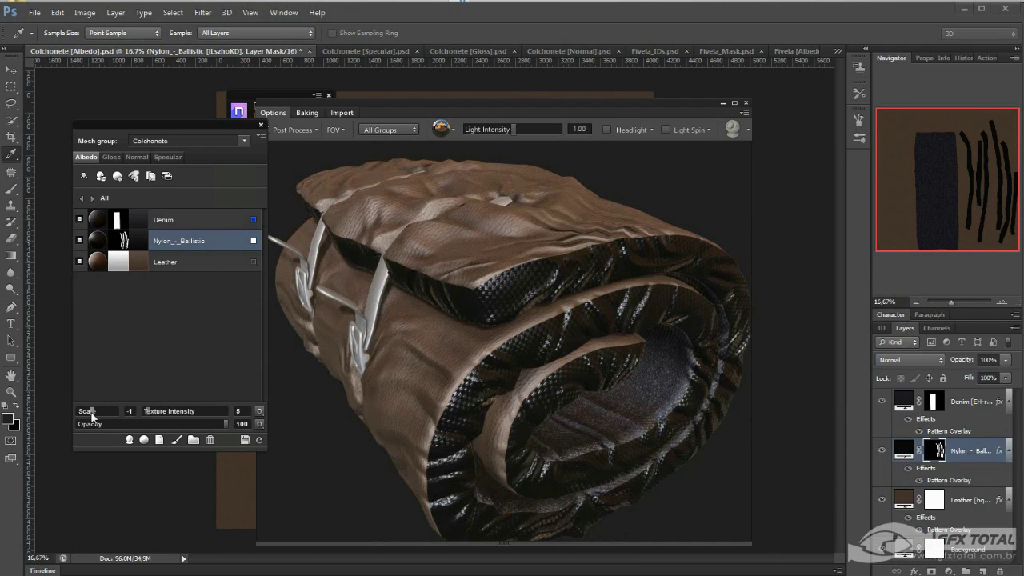
{"action": "left_click_drag", "start_coordinate": [92, 411], "coordinate": [89, 414]}
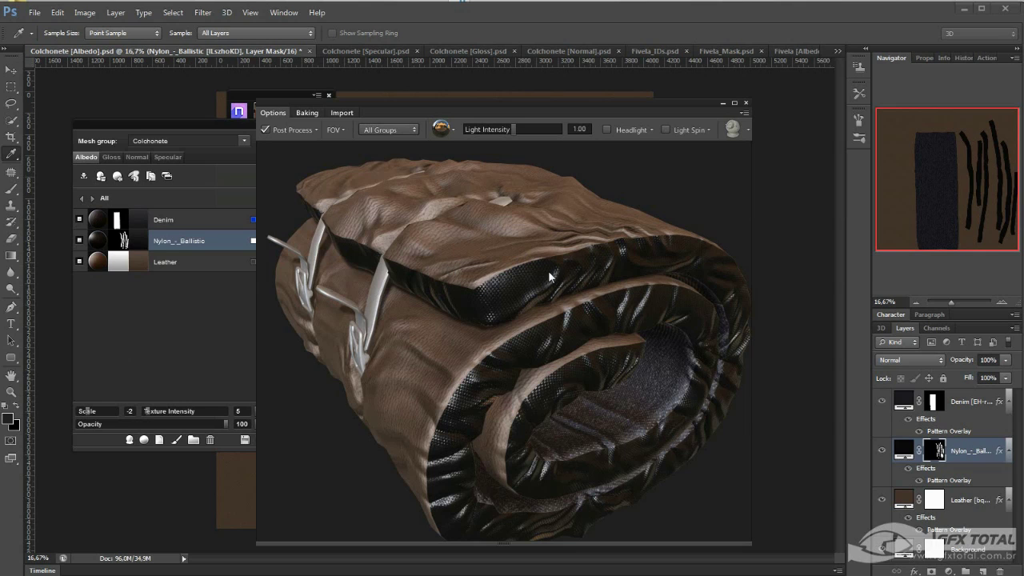
Change the Nylon_-_Ballistic gloss colour from 9a9a9a to dark grey 3b3b3b
{"action": "left_click", "coordinate": [111, 157]}
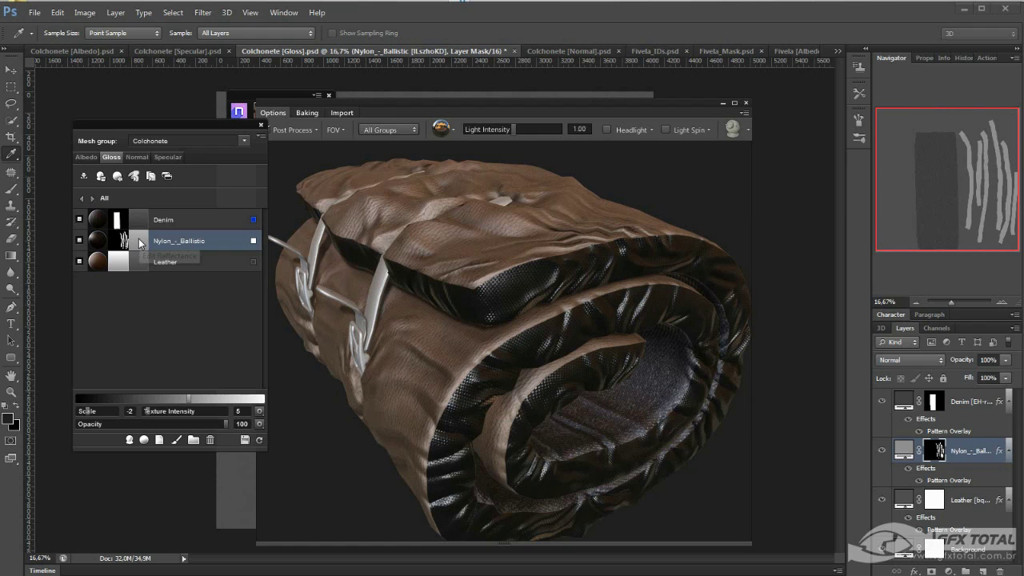
{"action": "left_click", "coordinate": [138, 238]}
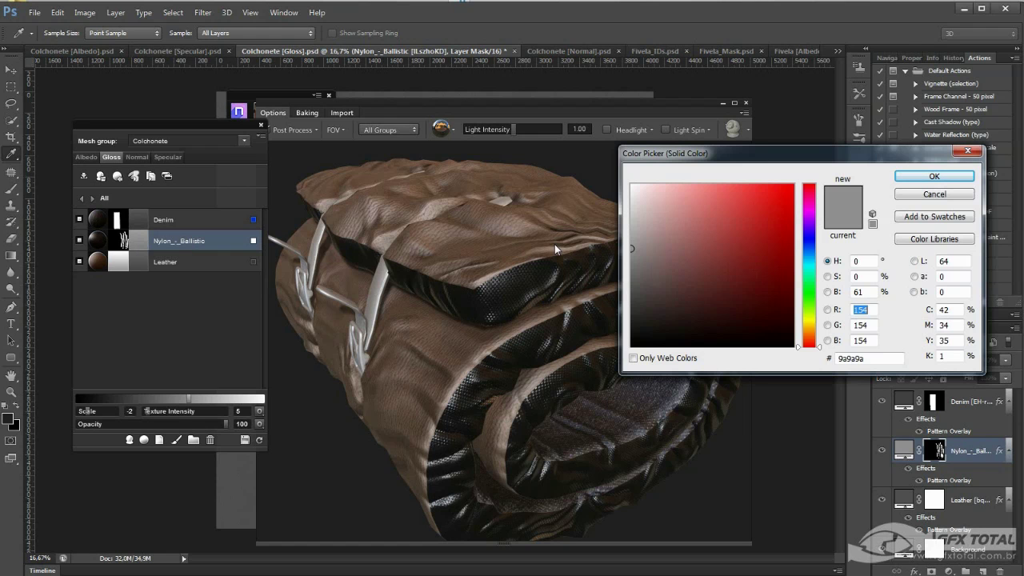
{"action": "left_click_drag", "start_coordinate": [848, 163], "coordinate": [620, 150]}
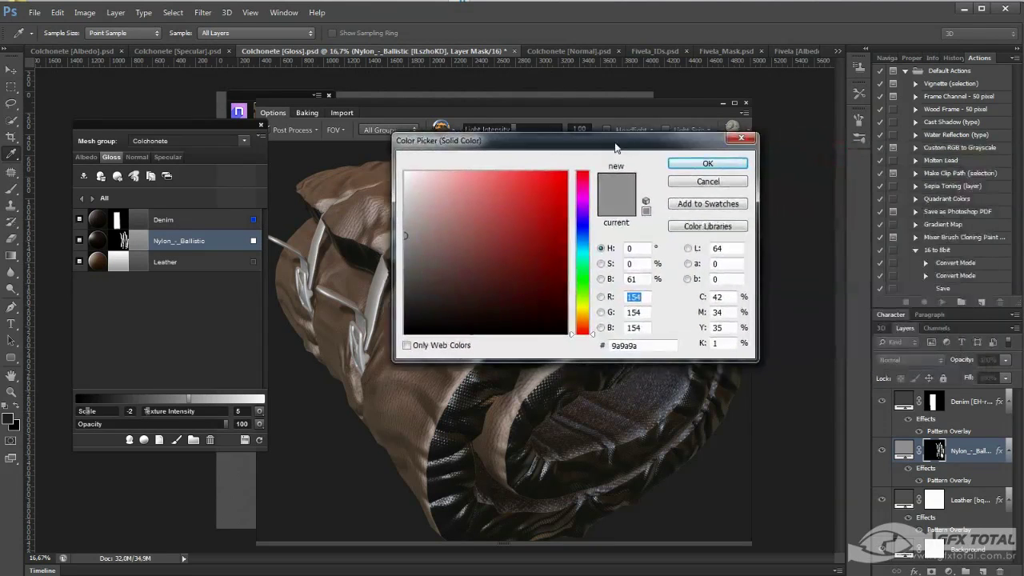
{"action": "left_click", "coordinate": [405, 270]}
{"action": "left_click_drag", "start_coordinate": [402, 274], "coordinate": [404, 296]}
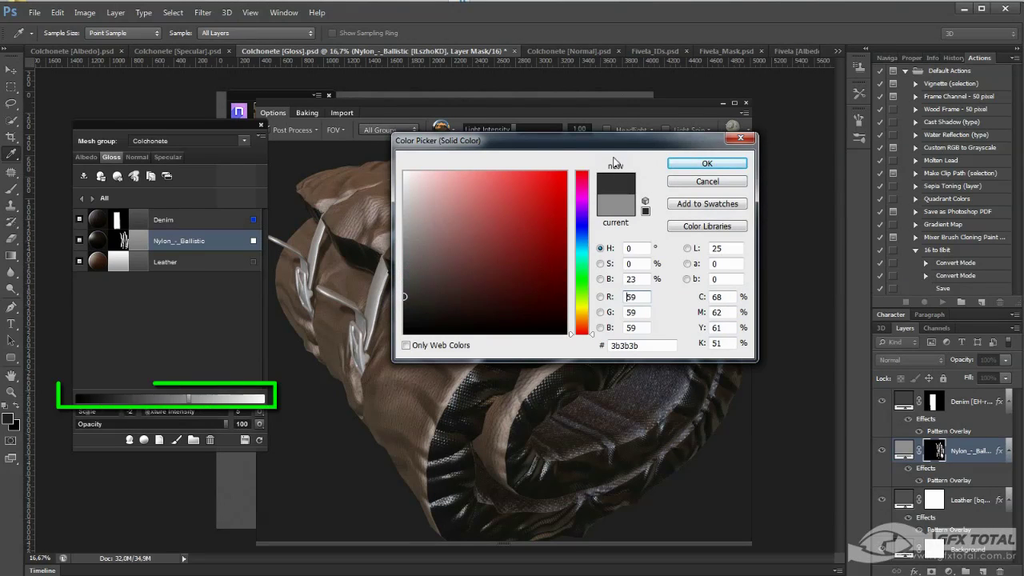
{"action": "left_click_drag", "start_coordinate": [622, 147], "coordinate": [566, 160]}
{"action": "left_click", "coordinate": [653, 177]}
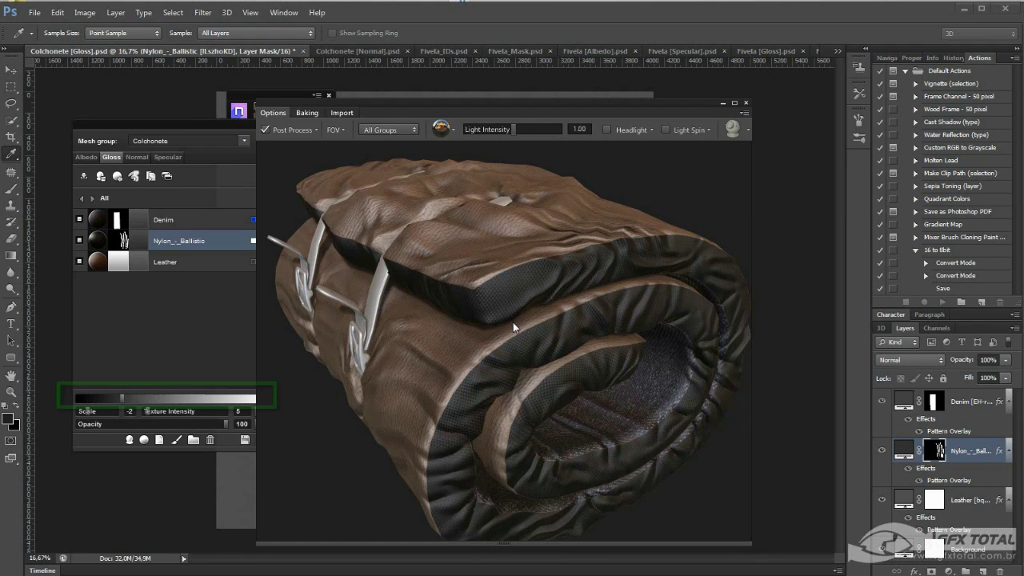
Rotate the light and orbit the mat to review the duller nylon, then select the Denim material
{"action": "mouse_move", "coordinate": [574, 313]}
{"action": "left_mouse_down", "text": "shift"}
{"action": "mouse_move", "coordinate": [561, 313]}
{"action": "mouse_move", "coordinate": [587, 317]}
{"action": "mouse_move", "coordinate": [561, 318]}
{"action": "mouse_move", "coordinate": [590, 319]}
{"action": "mouse_move", "coordinate": [558, 319]}
{"action": "mouse_move", "coordinate": [576, 318]}
{"action": "mouse_move", "coordinate": [568, 337]}
{"action": "left_mouse_up", "text": "shift"}
{"action": "mouse_move", "coordinate": [613, 376]}
{"action": "left_mouse_down"}
{"action": "mouse_move", "coordinate": [565, 365]}
{"action": "mouse_move", "coordinate": [565, 336]}
{"action": "mouse_move", "coordinate": [595, 334]}
{"action": "mouse_move", "coordinate": [629, 377]}
{"action": "mouse_move", "coordinate": [613, 423]}
{"action": "mouse_move", "coordinate": [638, 421]}
{"action": "mouse_move", "coordinate": [638, 402]}
{"action": "mouse_move", "coordinate": [609, 466]}
{"action": "mouse_move", "coordinate": [604, 372]}
{"action": "mouse_move", "coordinate": [615, 377]}
{"action": "left_mouse_up"}
{"action": "left_click", "coordinate": [176, 214]}
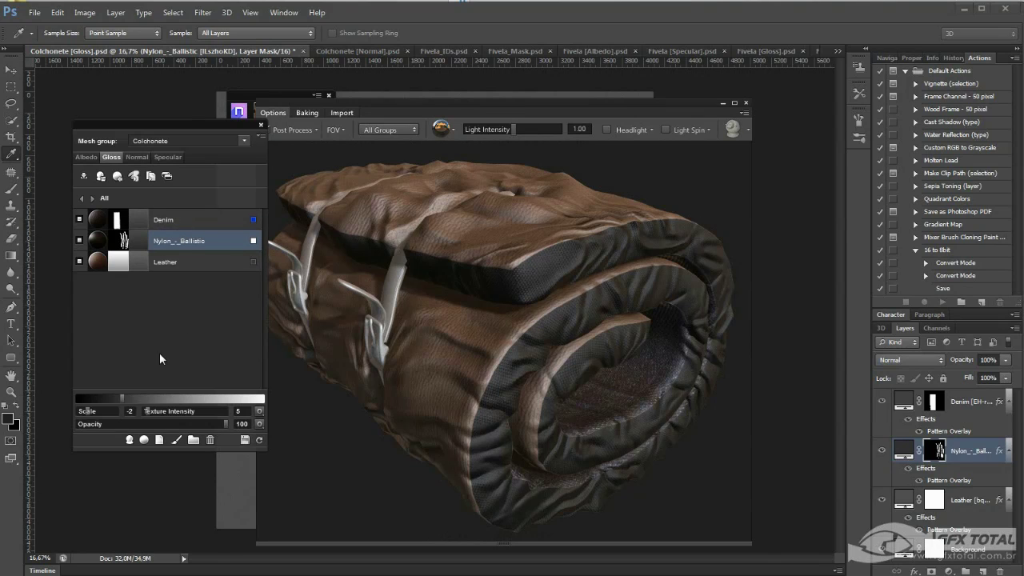
{"action": "left_click", "coordinate": [180, 218]}
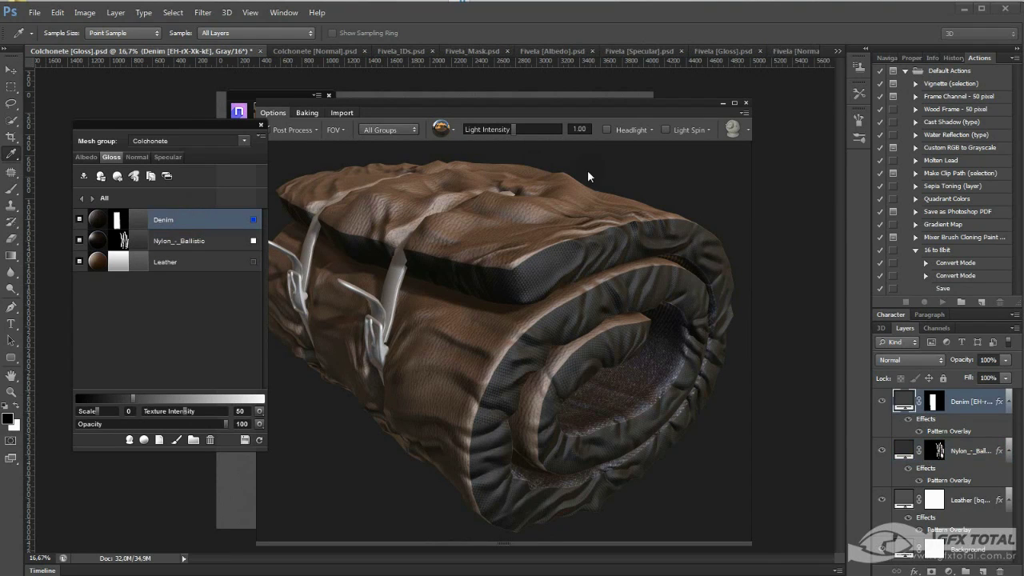
{"action": "mouse_move", "coordinate": [512, 260]}
{"action": "left_mouse_down"}
{"action": "mouse_move", "coordinate": [506, 361]}
{"action": "mouse_move", "coordinate": [473, 288]}
{"action": "mouse_move", "coordinate": [525, 314]}
{"action": "left_mouse_up"}
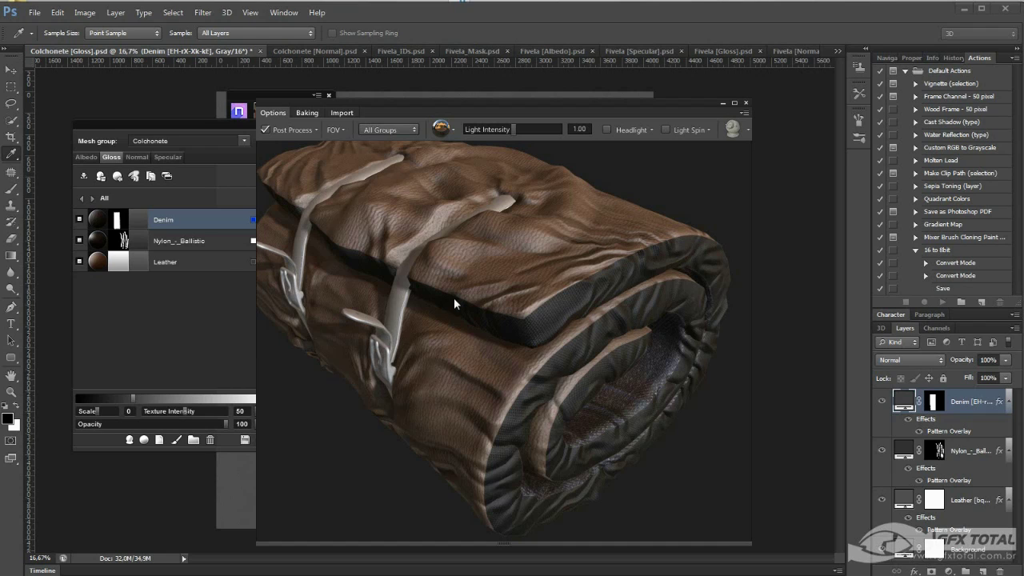
Search the material library for sand and create the Sand - Beach material on the mat
{"action": "left_click", "coordinate": [144, 440]}
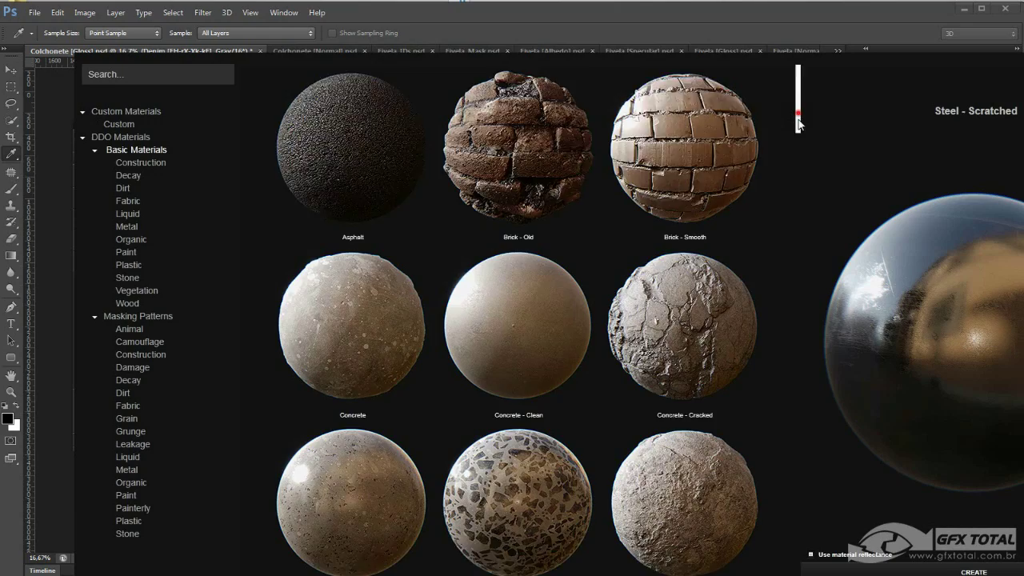
{"action": "mouse_move", "coordinate": [797, 118]}
{"action": "left_mouse_down"}
{"action": "mouse_move", "coordinate": [798, 240]}
{"action": "mouse_move", "coordinate": [798, 135]}
{"action": "left_mouse_up"}
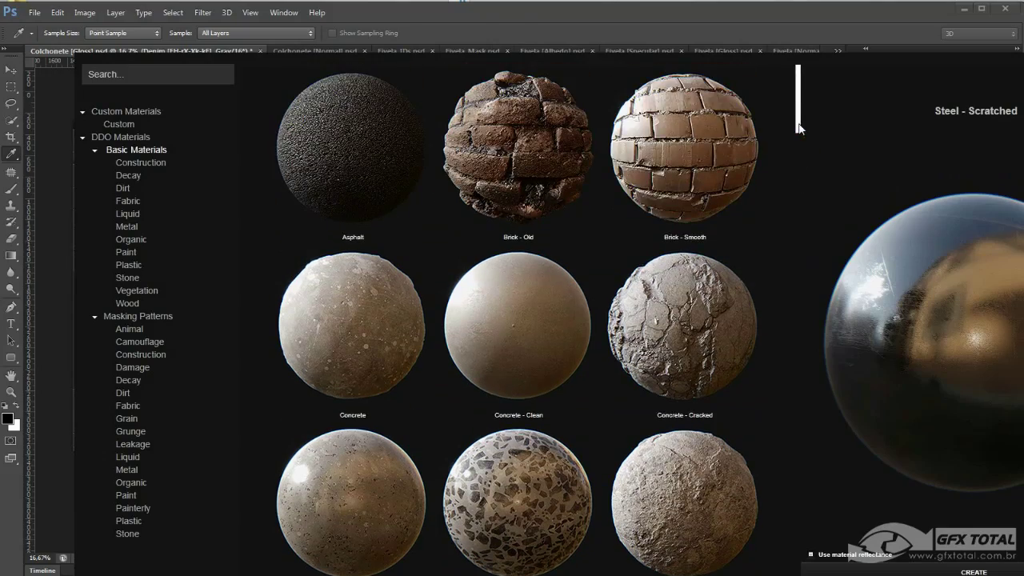
{"action": "mouse_move", "coordinate": [798, 151]}
{"action": "left_mouse_down"}
{"action": "mouse_move", "coordinate": [800, 244]}
{"action": "mouse_move", "coordinate": [800, 125]}
{"action": "left_mouse_up"}
{"action": "left_click", "coordinate": [140, 78]}
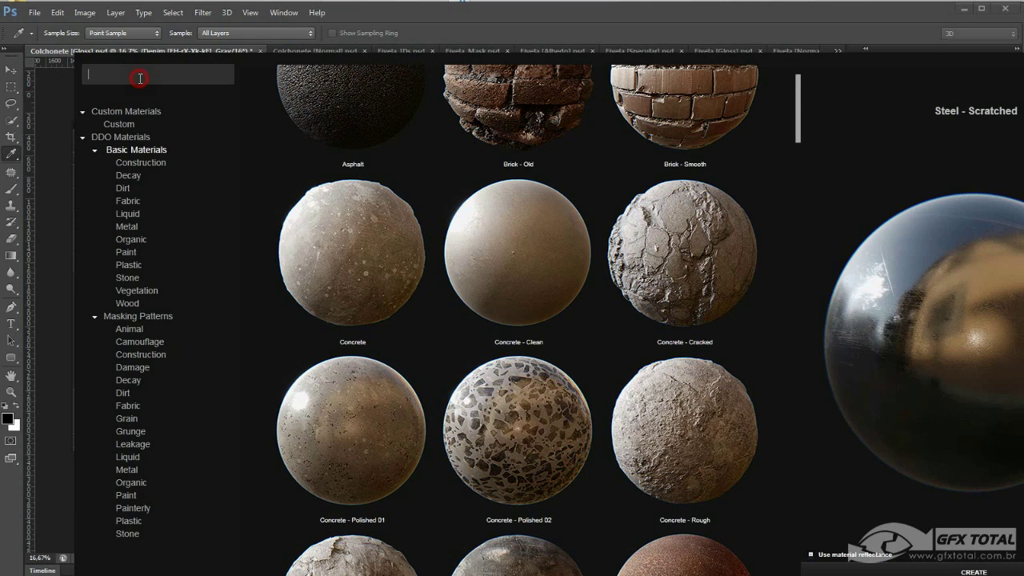
{"action": "type", "text": "sand"}
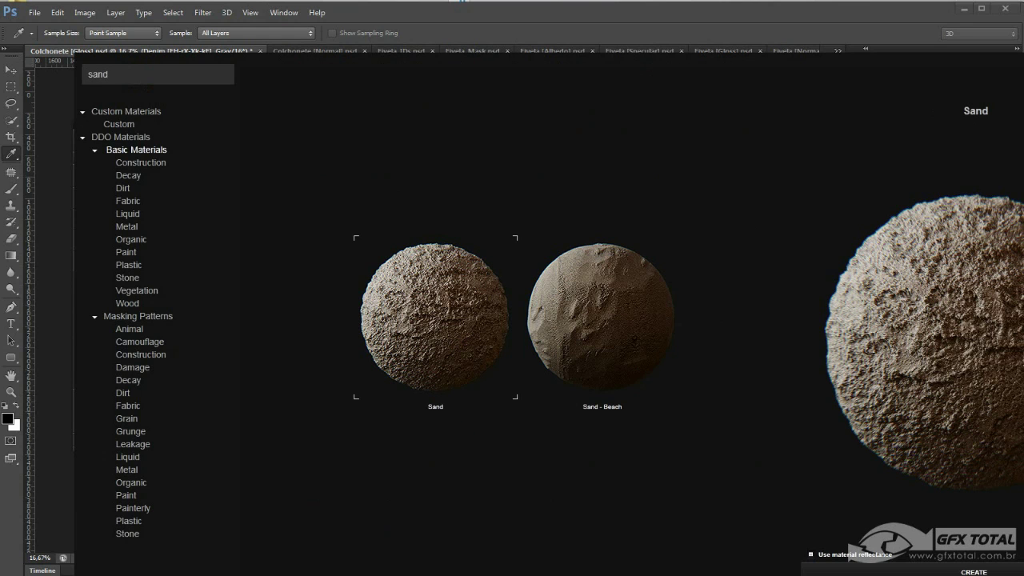
{"action": "left_click", "coordinate": [606, 321]}
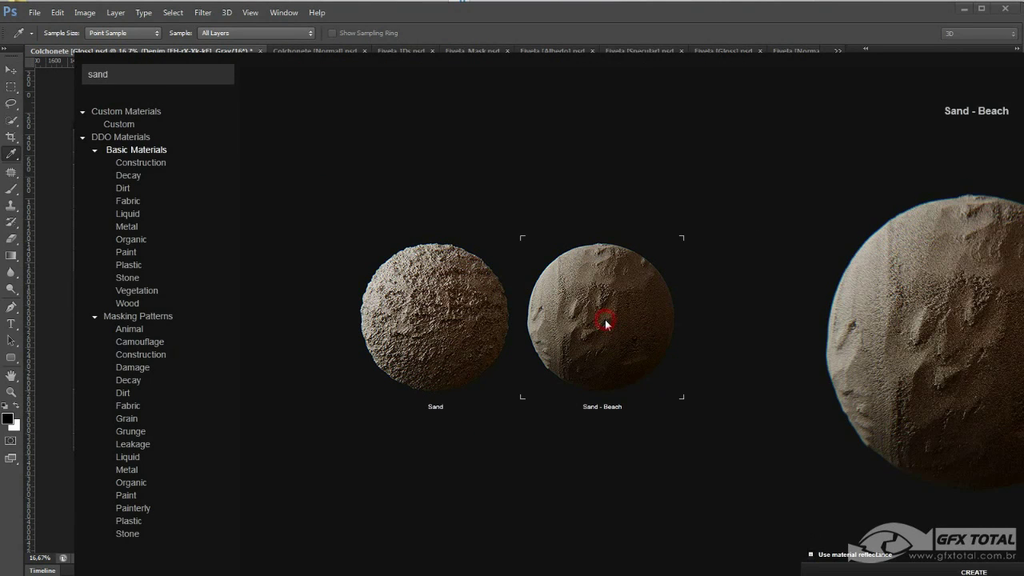
{"action": "left_click", "coordinate": [453, 330]}
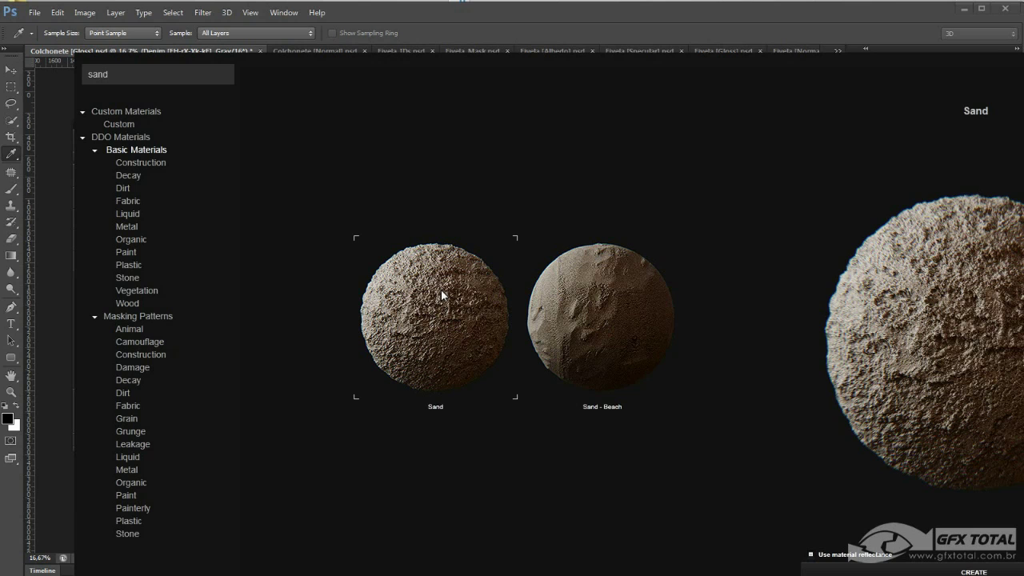
{"action": "left_click", "coordinate": [571, 293]}
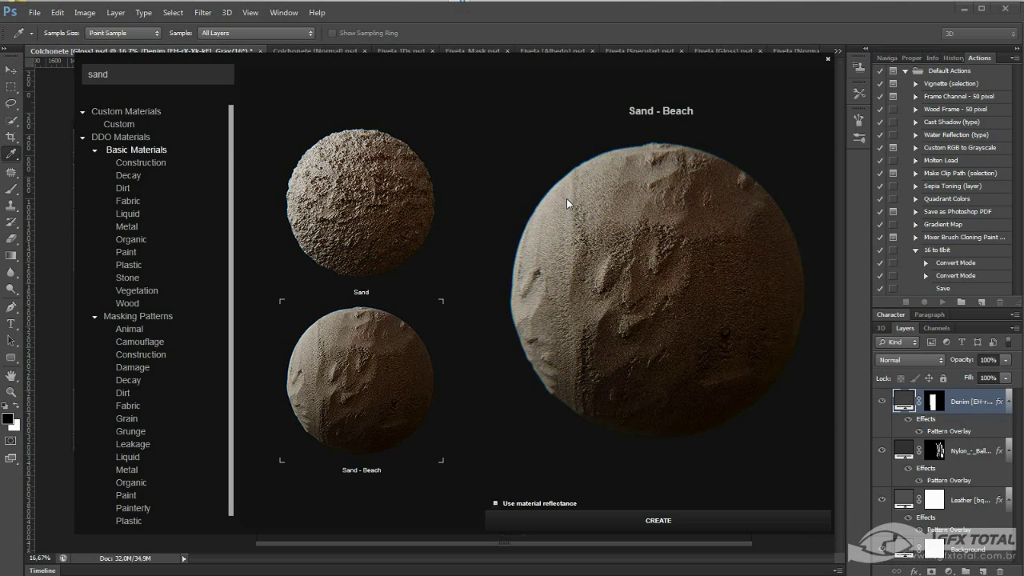
{"action": "left_click", "coordinate": [652, 520]}
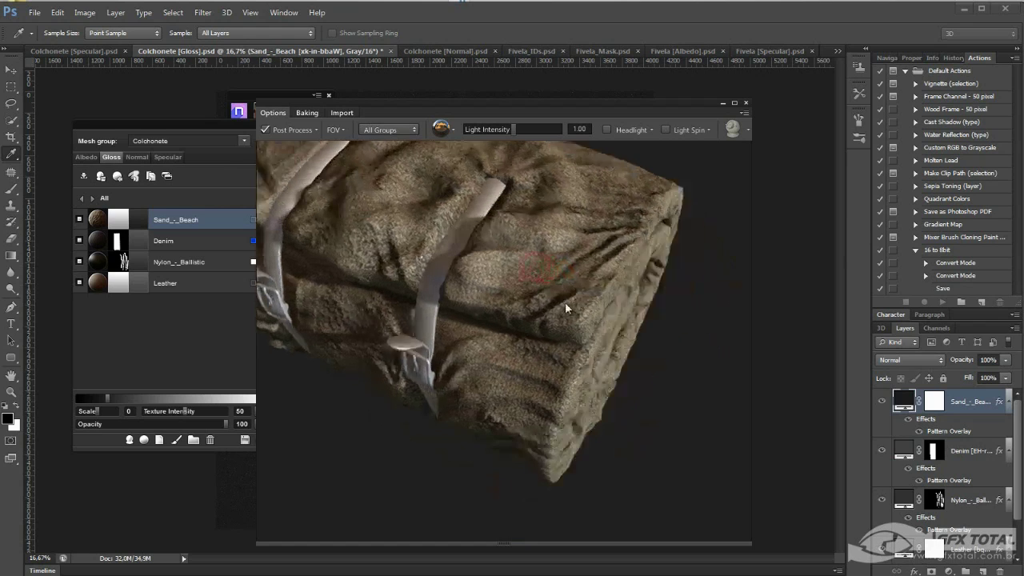
Lower the Sand_-_Beach gloss opacity to 41, checking the sand from several angles
{"action": "left_click_drag", "start_coordinate": [529, 262], "coordinate": [540, 282]}
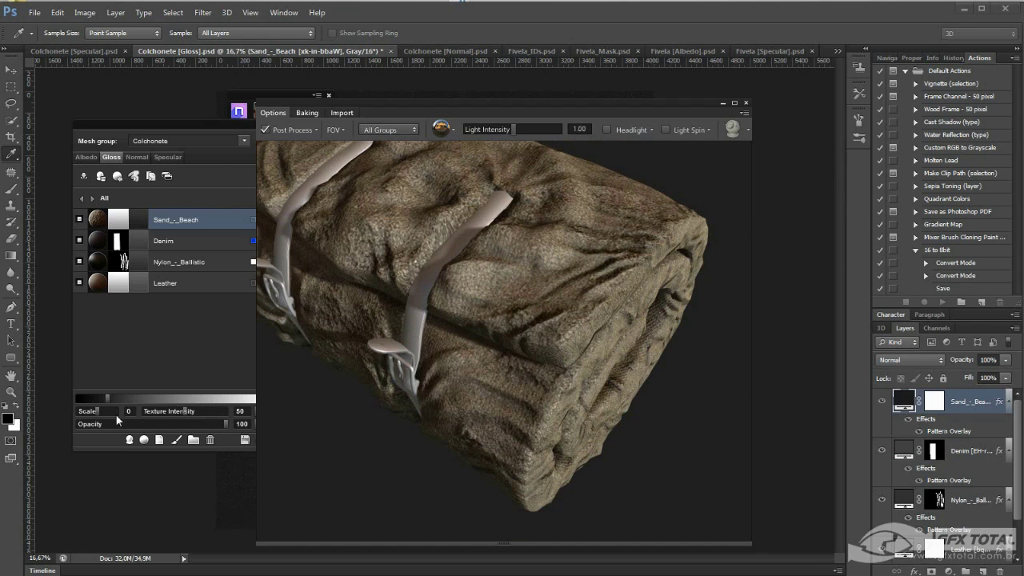
{"action": "left_click_drag", "start_coordinate": [225, 424], "coordinate": [187, 424]}
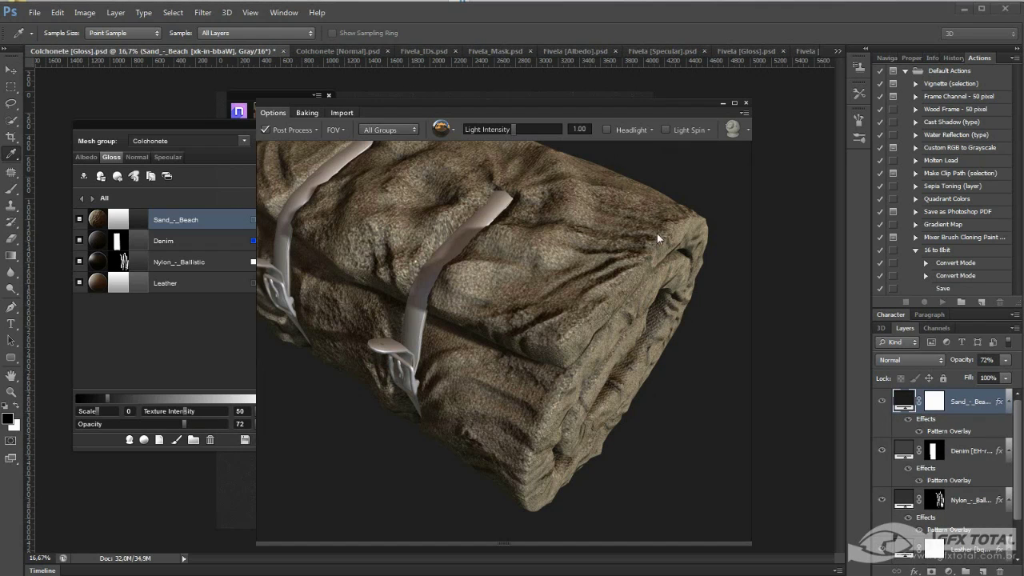
{"action": "left_click_drag", "start_coordinate": [693, 415], "coordinate": [660, 386]}
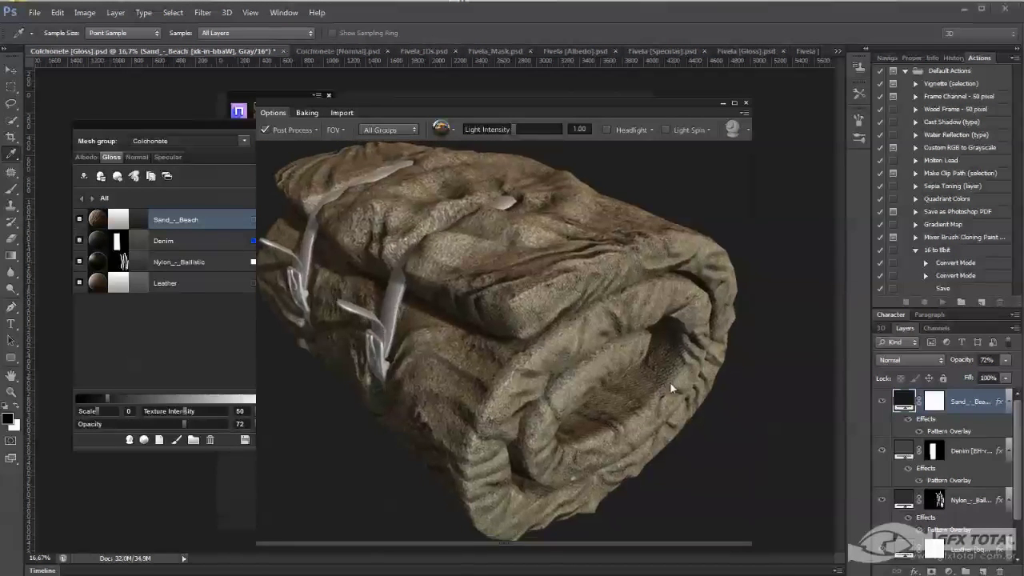
{"action": "left_click", "coordinate": [156, 425]}
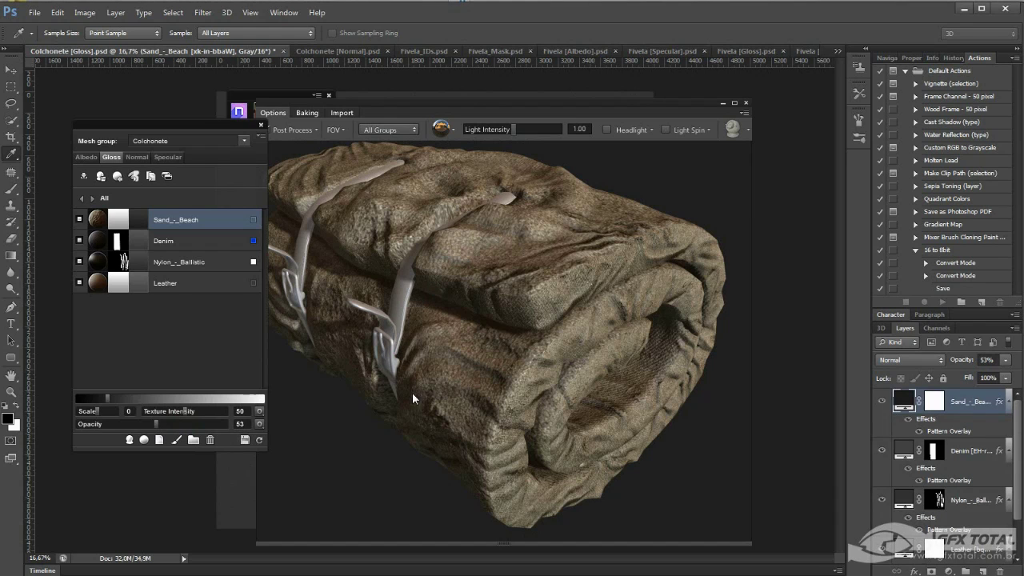
{"action": "left_click", "coordinate": [340, 426]}
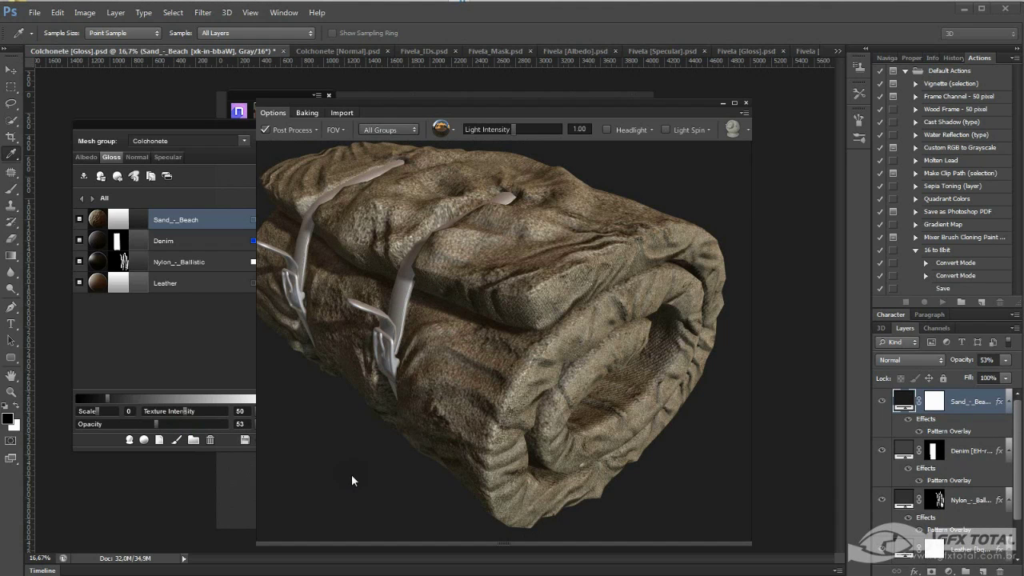
{"action": "left_click_drag", "start_coordinate": [339, 473], "coordinate": [349, 488]}
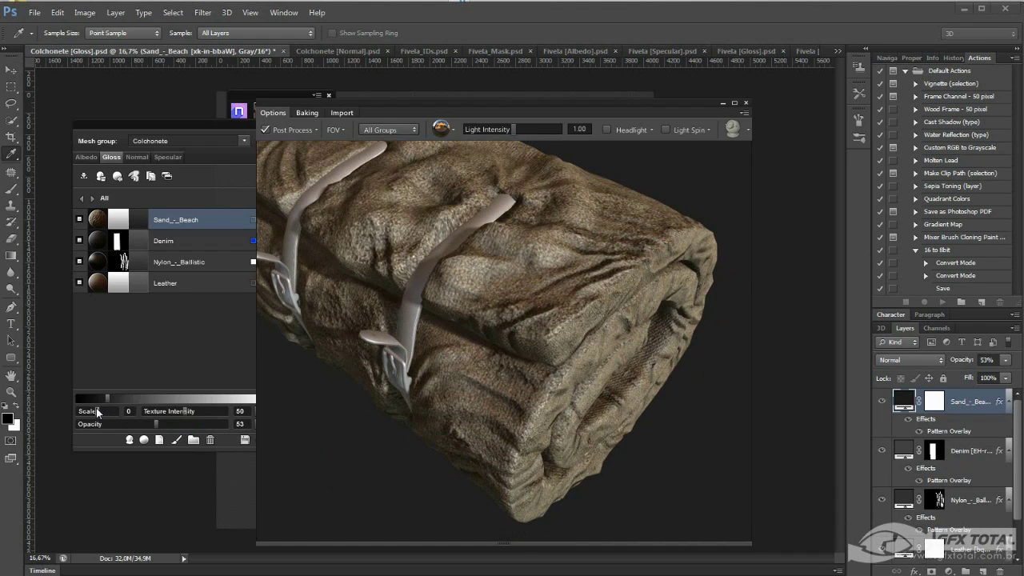
{"action": "left_click", "coordinate": [91, 409]}
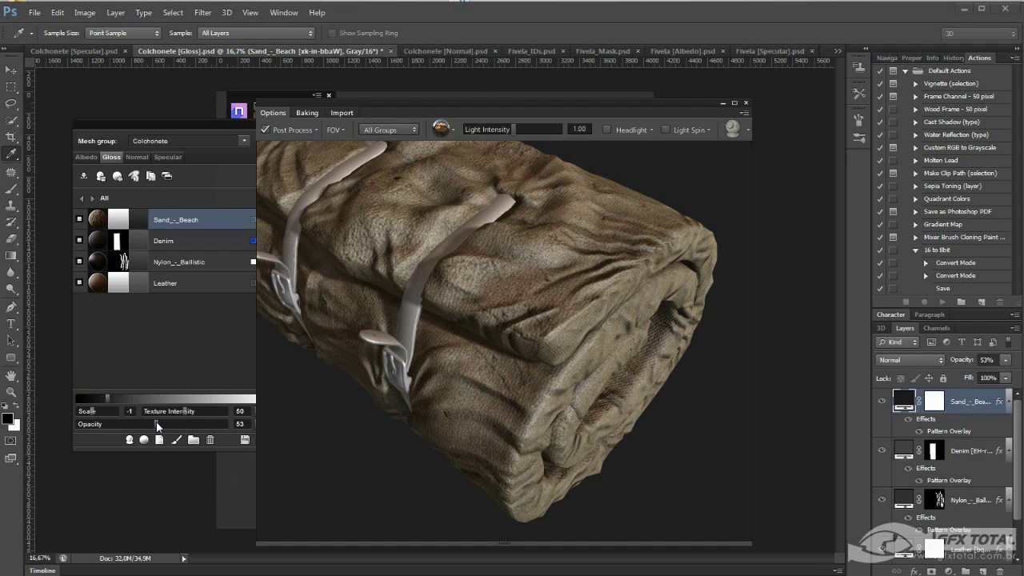
{"action": "left_click_drag", "start_coordinate": [156, 421], "coordinate": [138, 425]}
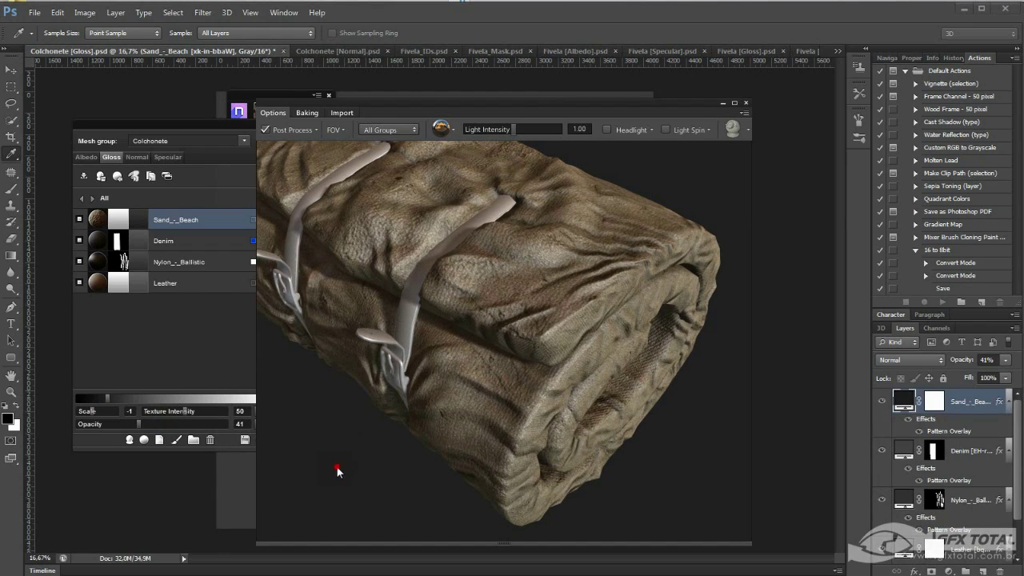
Inspect the gloss change from other sides, then start editing the Sand_-_Beach mask in Dynamask
{"action": "mouse_move", "coordinate": [336, 466]}
{"action": "left_mouse_down"}
{"action": "mouse_move", "coordinate": [285, 447]}
{"action": "mouse_move", "coordinate": [391, 461]}
{"action": "mouse_move", "coordinate": [368, 533]}
{"action": "mouse_move", "coordinate": [328, 421]}
{"action": "mouse_move", "coordinate": [310, 409]}
{"action": "mouse_move", "coordinate": [312, 392]}
{"action": "left_mouse_up"}
{"action": "mouse_move", "coordinate": [351, 436]}
{"action": "left_mouse_down"}
{"action": "mouse_move", "coordinate": [372, 383]}
{"action": "mouse_move", "coordinate": [432, 389]}
{"action": "mouse_move", "coordinate": [400, 396]}
{"action": "mouse_move", "coordinate": [381, 442]}
{"action": "mouse_move", "coordinate": [461, 349]}
{"action": "mouse_move", "coordinate": [460, 421]}
{"action": "mouse_move", "coordinate": [524, 227]}
{"action": "left_mouse_up"}
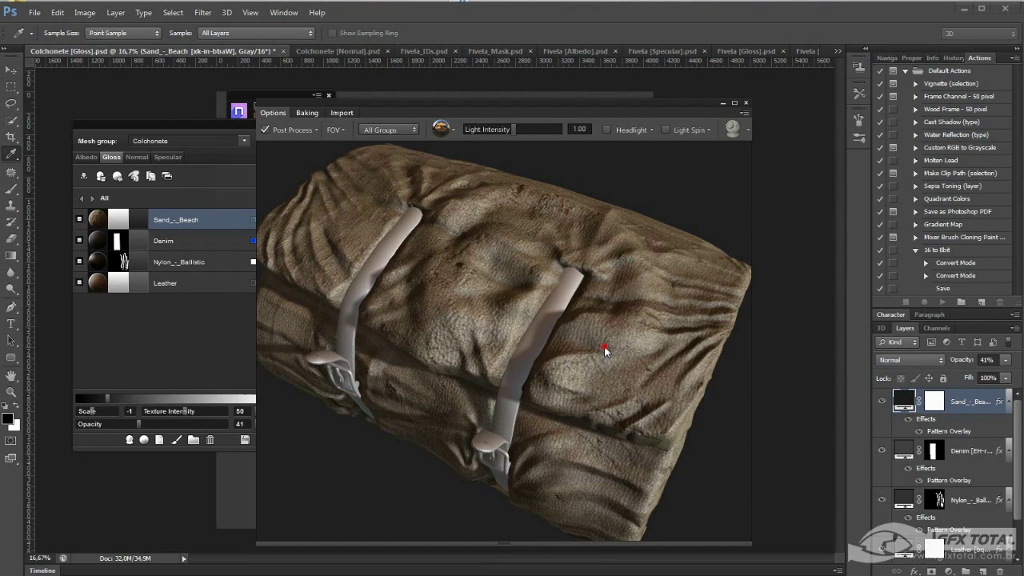
{"action": "mouse_move", "coordinate": [604, 350]}
{"action": "left_mouse_down"}
{"action": "mouse_move", "coordinate": [628, 306]}
{"action": "mouse_move", "coordinate": [558, 301]}
{"action": "mouse_move", "coordinate": [575, 364]}
{"action": "mouse_move", "coordinate": [559, 377]}
{"action": "left_mouse_up"}
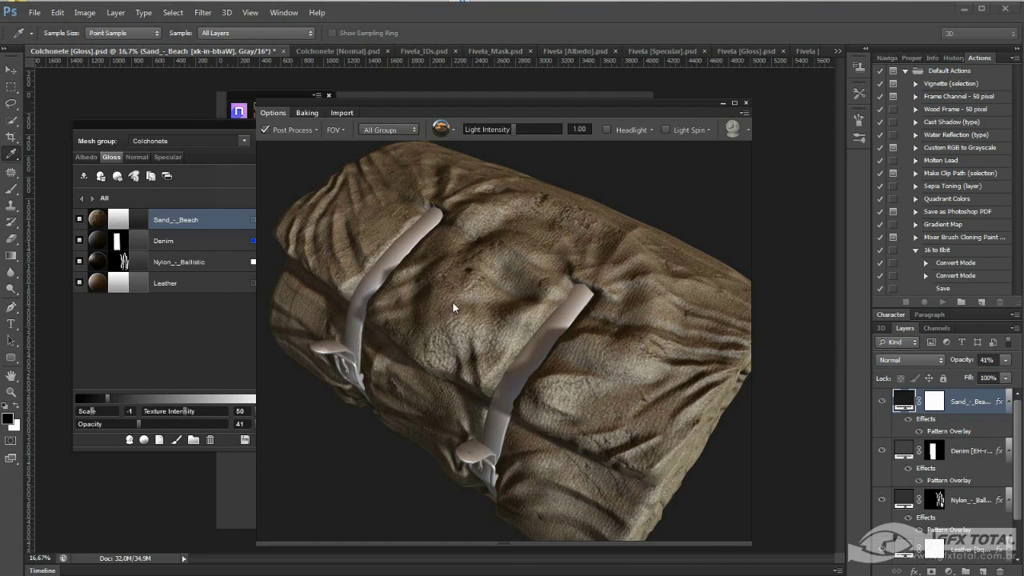
{"action": "left_click_drag", "start_coordinate": [450, 335], "coordinate": [472, 284]}
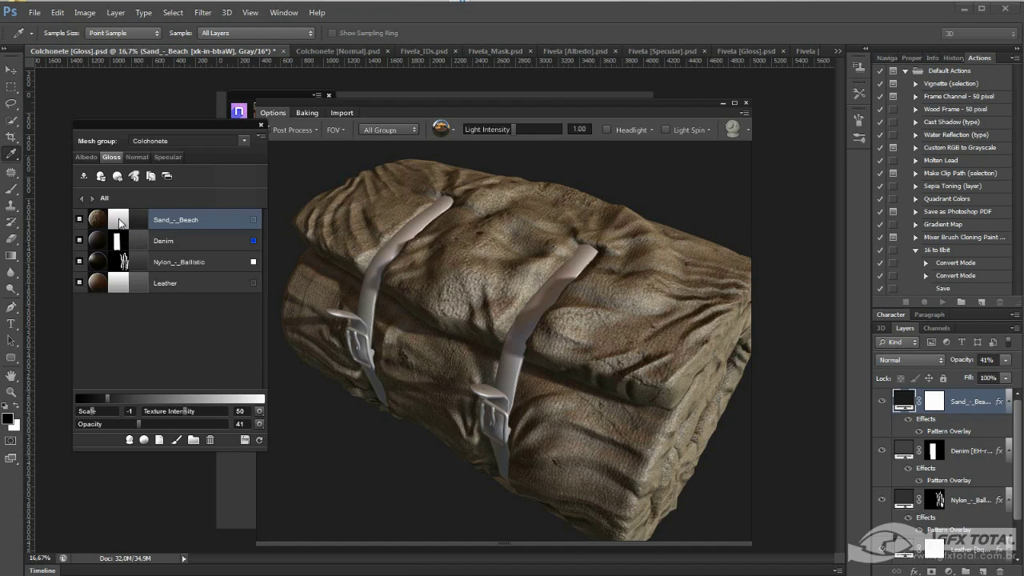
{"action": "left_click", "coordinate": [119, 222]}
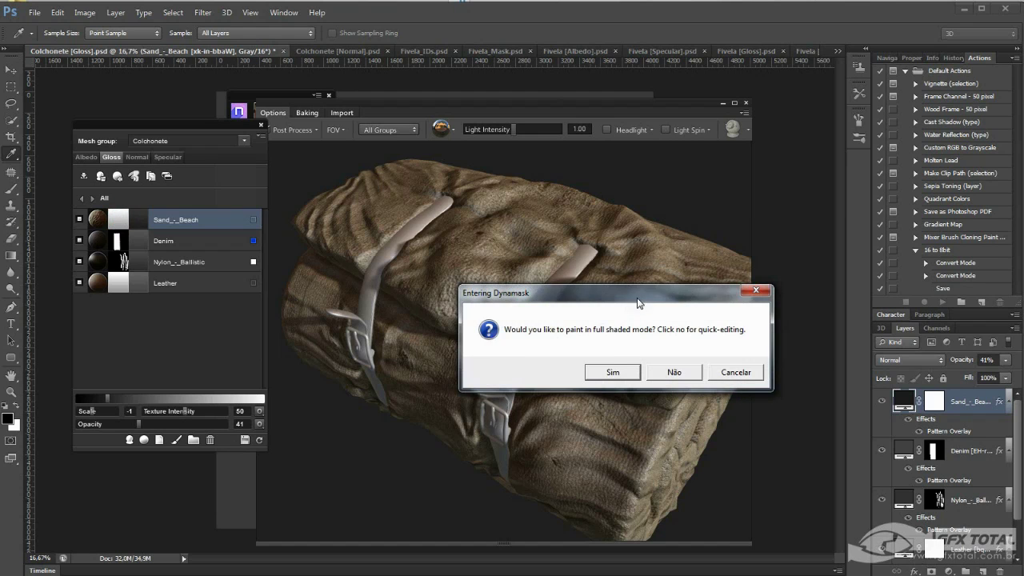
Choose quick editing instead of full shaded mode and arrange the Dynamask windows
{"action": "left_click_drag", "start_coordinate": [638, 302], "coordinate": [513, 206]}
{"action": "left_click", "coordinate": [549, 278]}
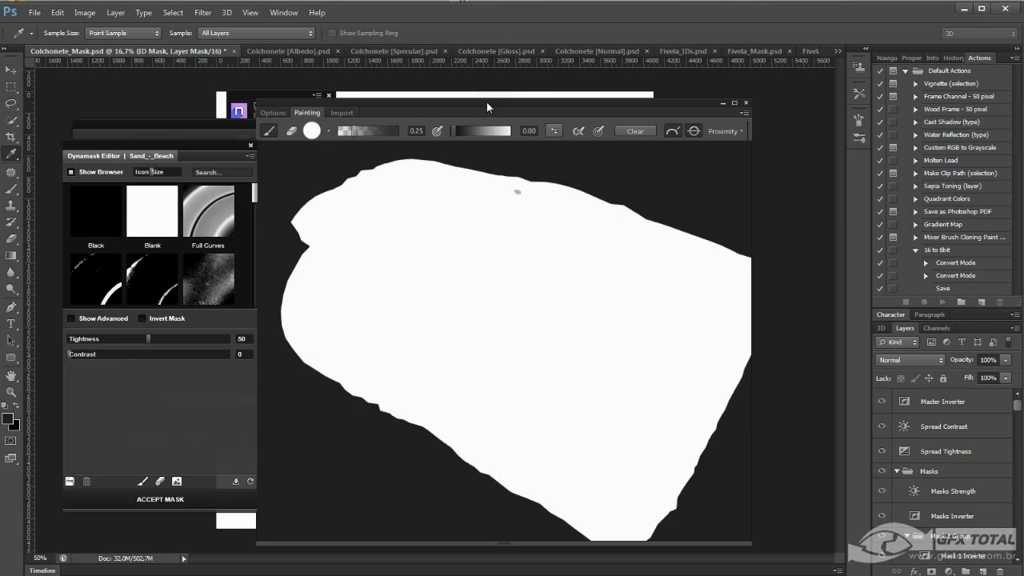
{"action": "left_click_drag", "start_coordinate": [487, 102], "coordinate": [565, 76]}
{"action": "left_click_drag", "start_coordinate": [192, 146], "coordinate": [266, 109]}
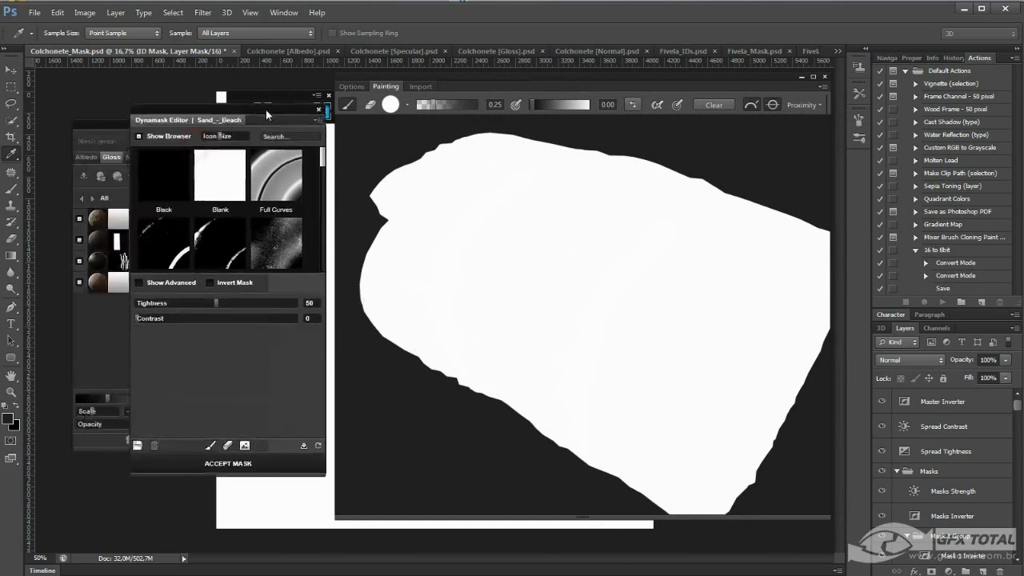
{"action": "left_click_drag", "start_coordinate": [337, 166], "coordinate": [337, 207]}
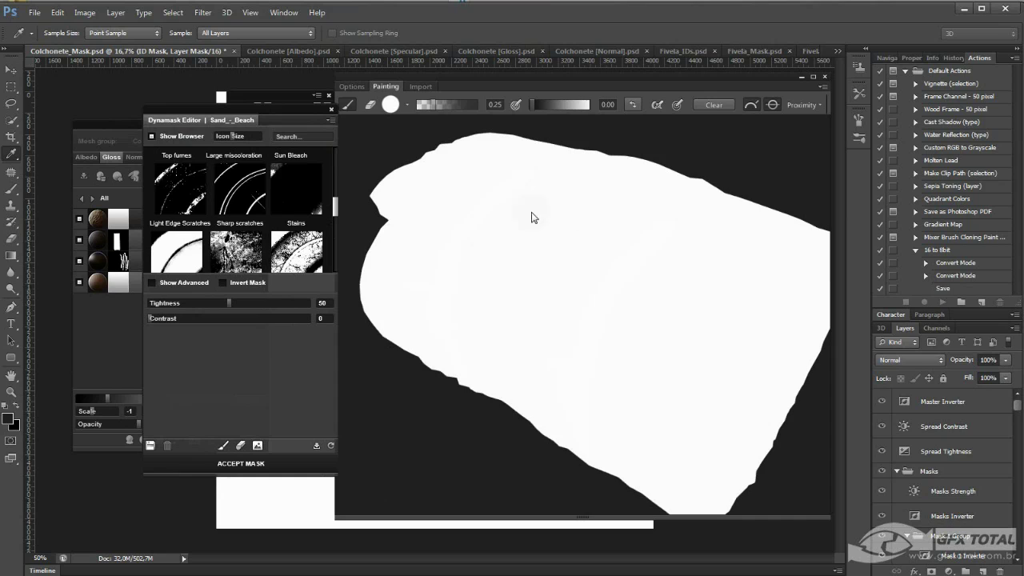
{"action": "left_click", "coordinate": [533, 105]}
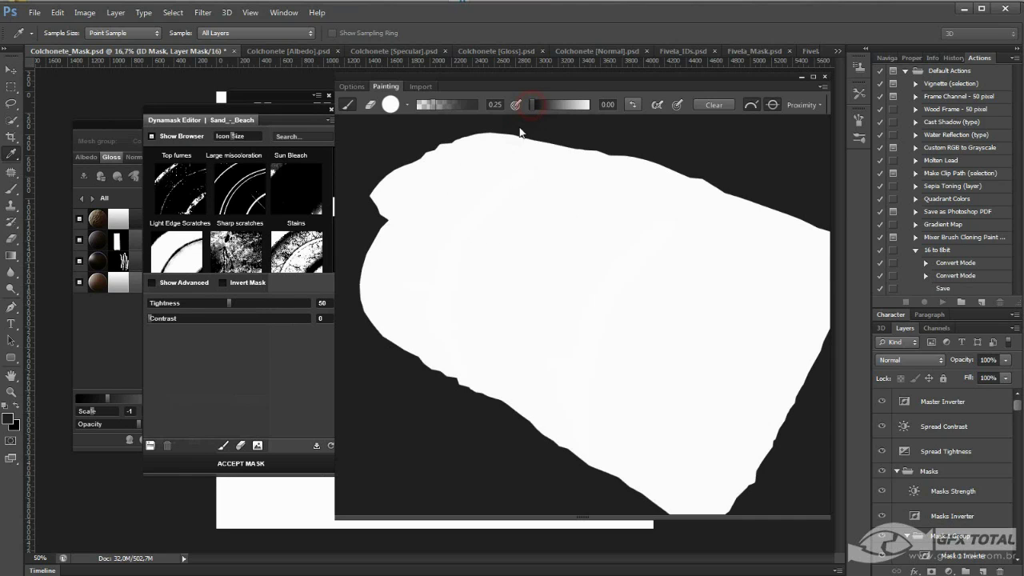
Pick a speckled Dirt brush preset and make it much larger
{"action": "left_click", "coordinate": [408, 104]}
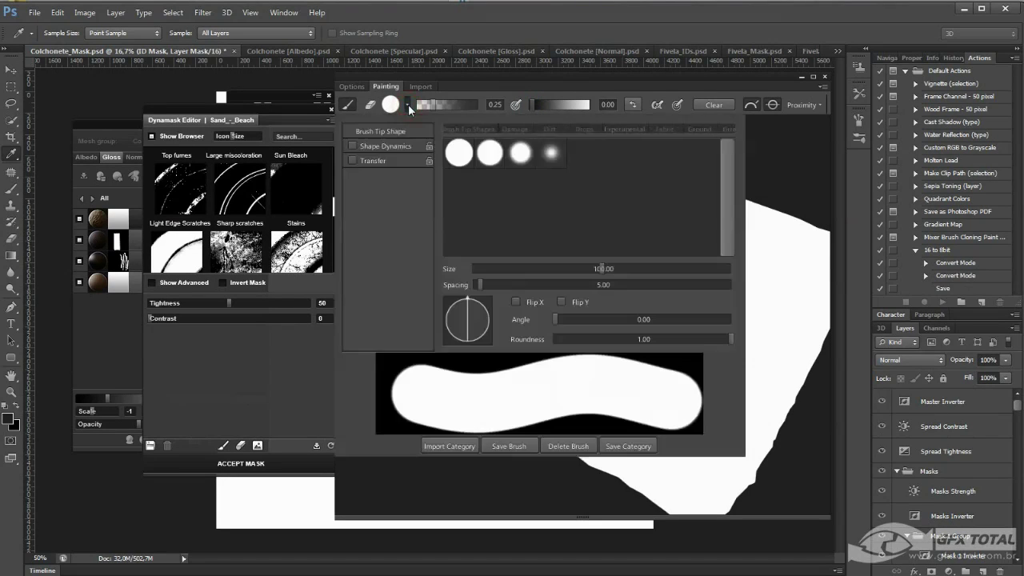
{"action": "left_click", "coordinate": [587, 130]}
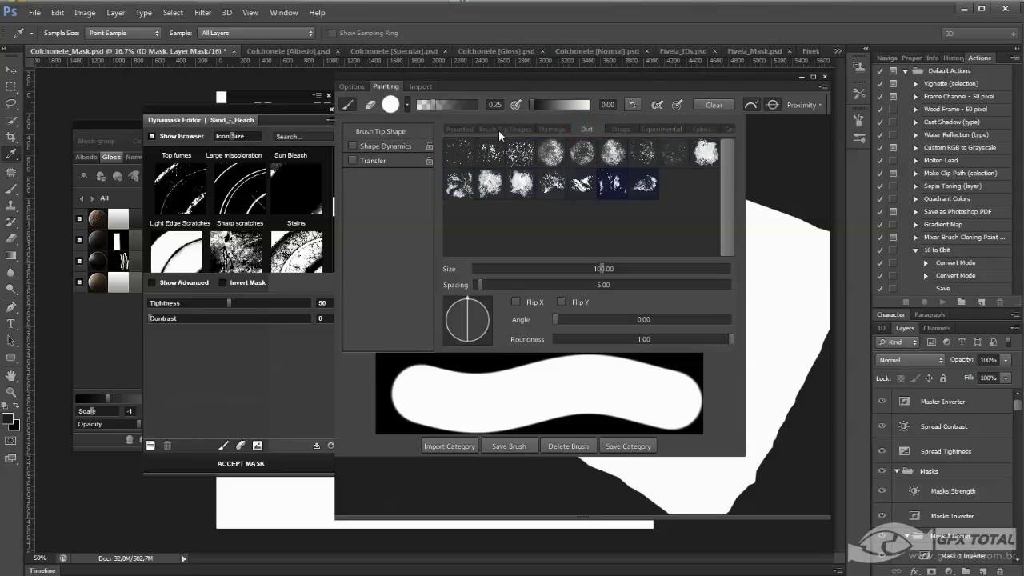
{"action": "left_click", "coordinate": [520, 152]}
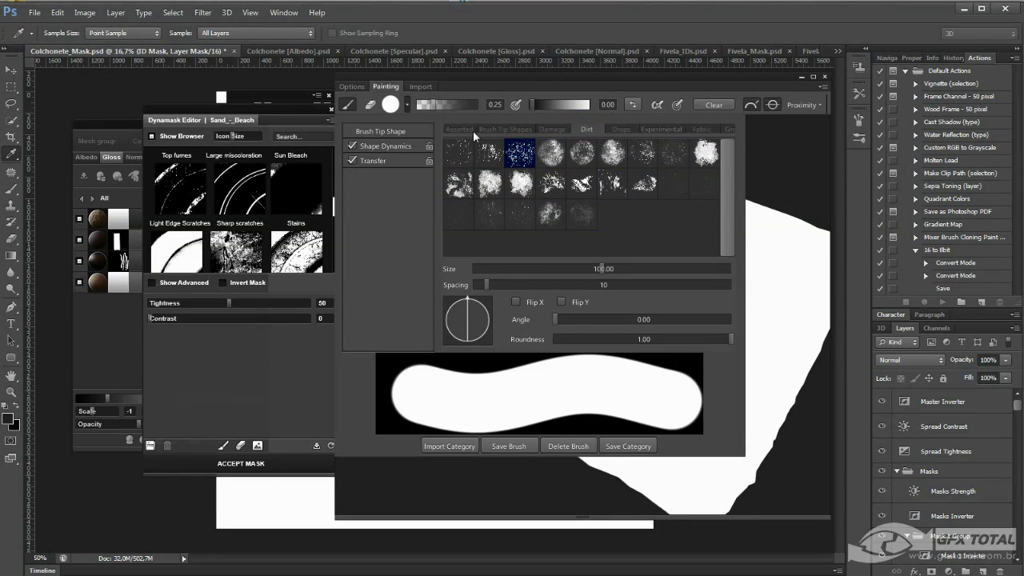
{"action": "left_click", "coordinate": [407, 104]}
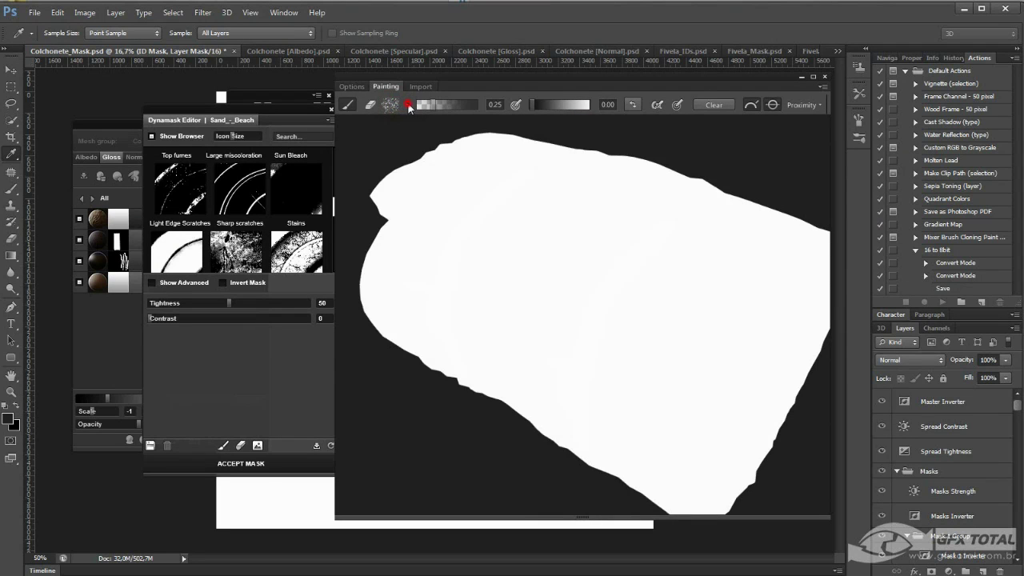
{"action": "left_click", "coordinate": [408, 105]}
{"action": "left_click_drag", "start_coordinate": [606, 268], "coordinate": [697, 268]}
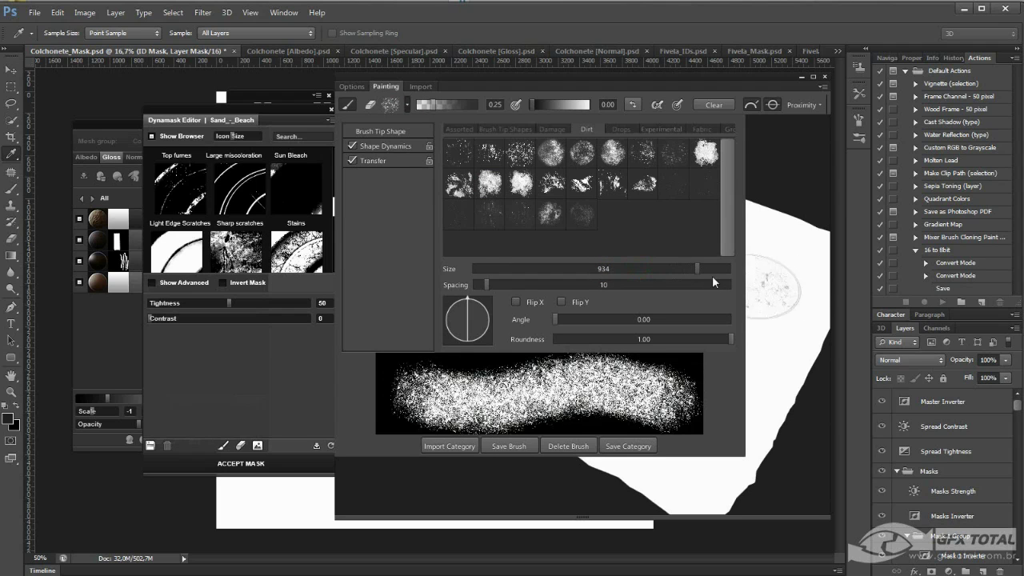
{"action": "left_click", "coordinate": [390, 88]}
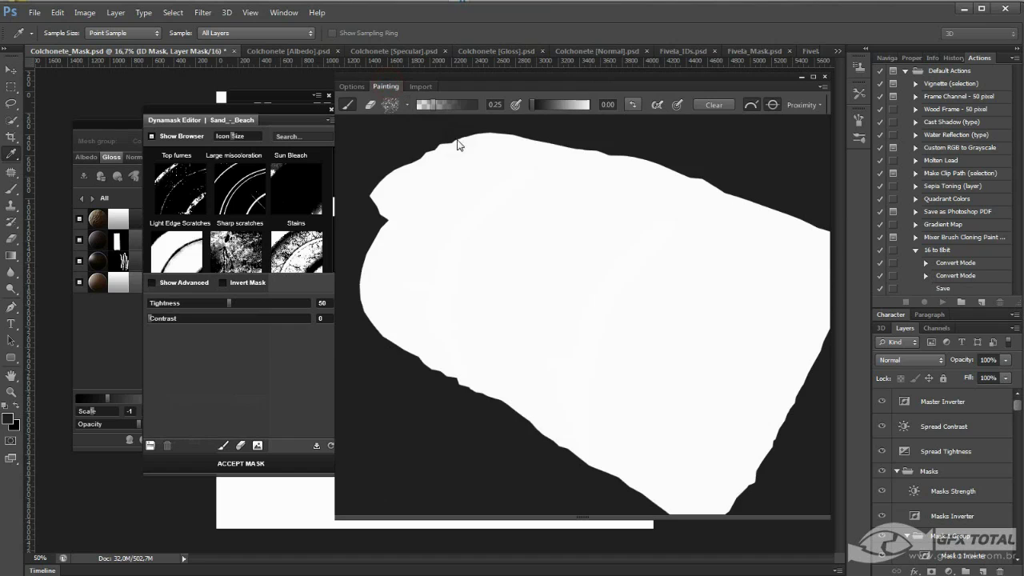
Paint soft grey dirt patches across the mat's mask
{"action": "mouse_move", "coordinate": [457, 143]}
{"action": "left_mouse_down"}
{"action": "mouse_move", "coordinate": [589, 229]}
{"action": "mouse_move", "coordinate": [533, 374]}
{"action": "mouse_move", "coordinate": [512, 377]}
{"action": "mouse_move", "coordinate": [651, 389]}
{"action": "mouse_move", "coordinate": [731, 302]}
{"action": "mouse_move", "coordinate": [652, 376]}
{"action": "left_mouse_up"}
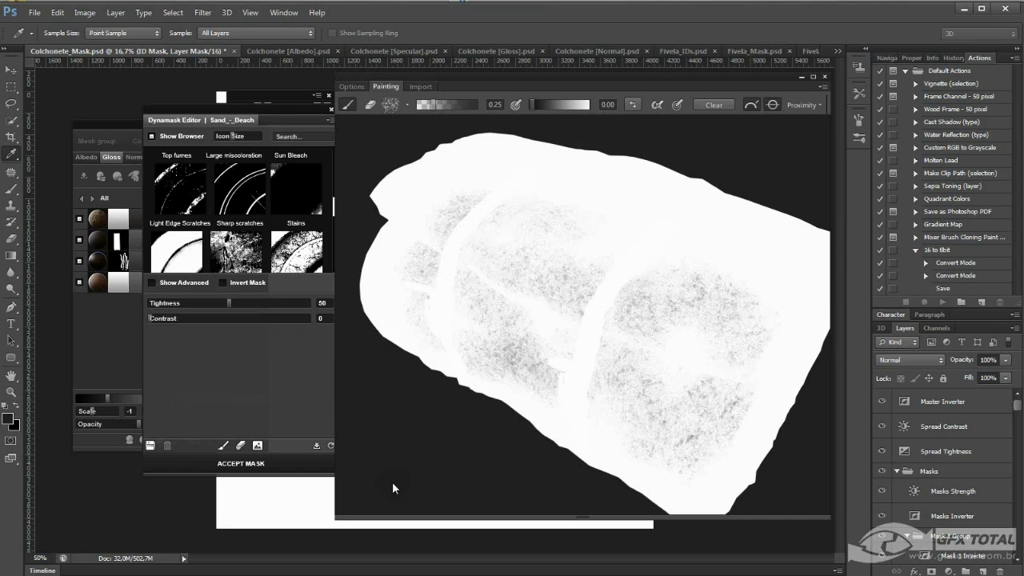
{"action": "mouse_move", "coordinate": [432, 472]}
{"action": "left_mouse_down", "text": "alt"}
{"action": "mouse_move", "coordinate": [510, 255]}
{"action": "mouse_move", "coordinate": [446, 471]}
{"action": "left_mouse_up", "text": "alt"}
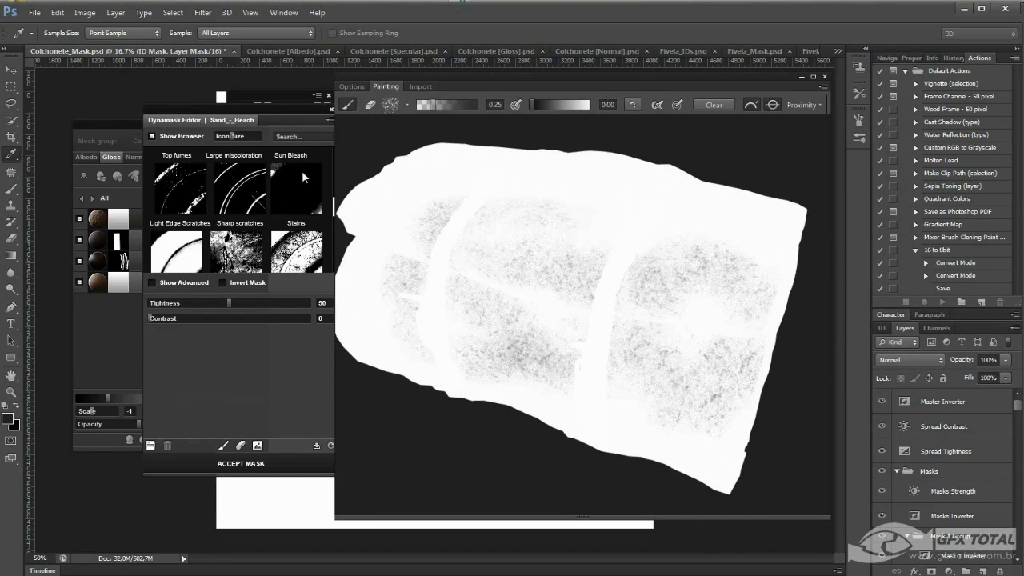
{"action": "mouse_move", "coordinate": [334, 206]}
{"action": "left_mouse_down"}
{"action": "mouse_move", "coordinate": [328, 250]}
{"action": "mouse_move", "coordinate": [324, 187]}
{"action": "left_mouse_up"}
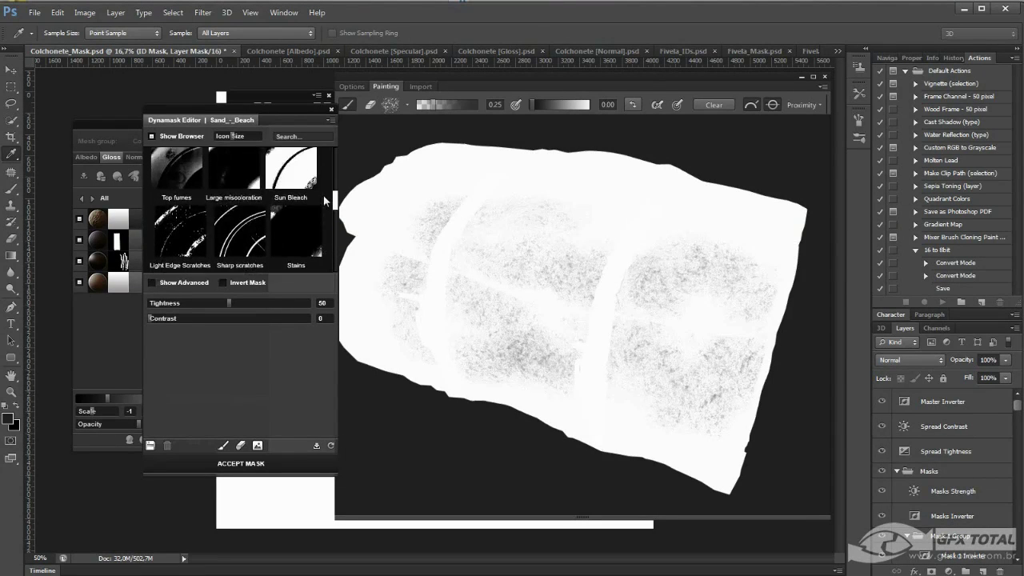
{"action": "left_click_drag", "start_coordinate": [323, 186], "coordinate": [326, 176]}
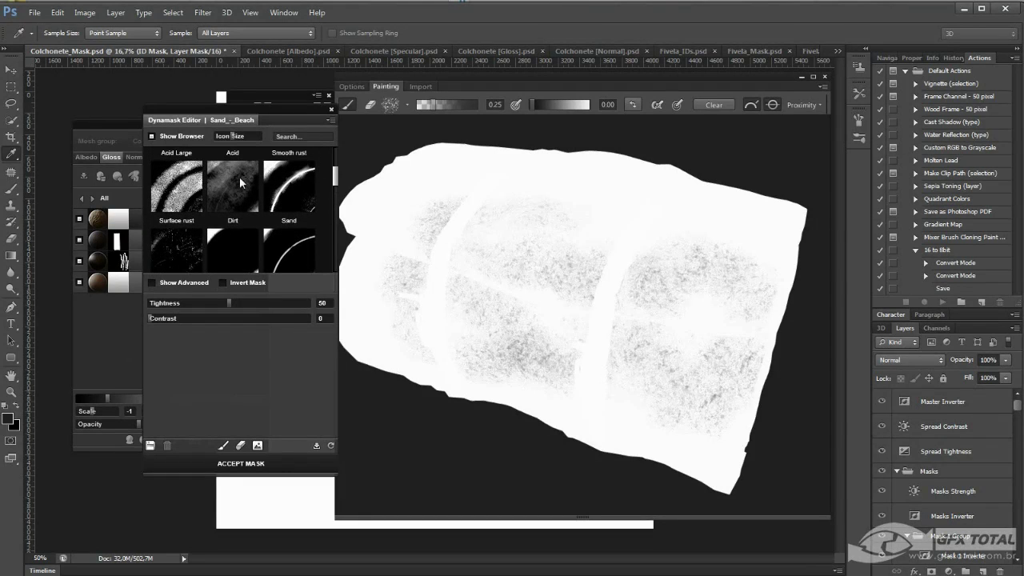
Apply the Smooth rust mask preset with Texture 92 and Tightness 75, painting on the model
{"action": "left_click", "coordinate": [299, 185]}
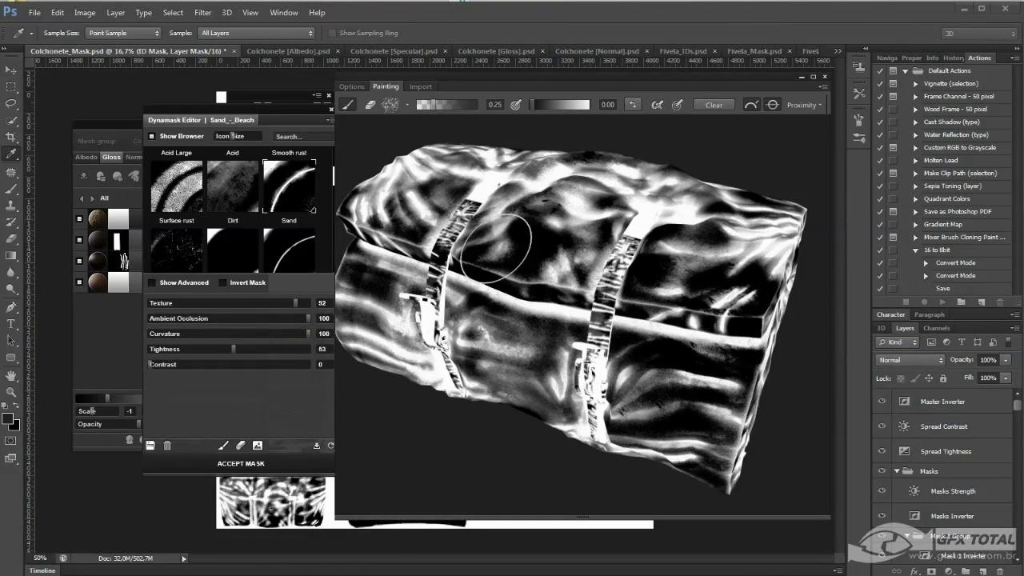
{"action": "left_click_drag", "start_coordinate": [438, 430], "coordinate": [581, 92]}
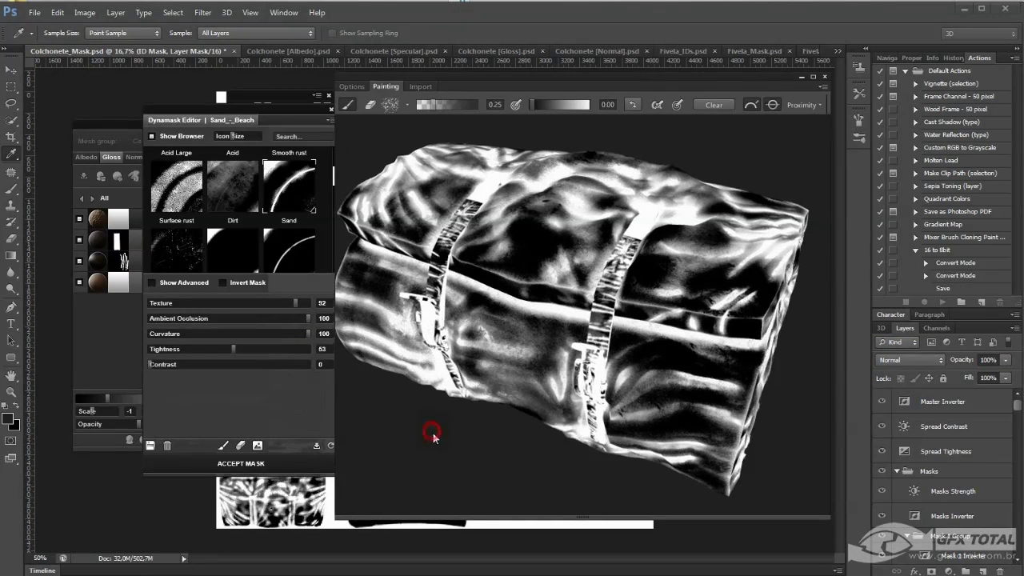
{"action": "left_click", "coordinate": [576, 105]}
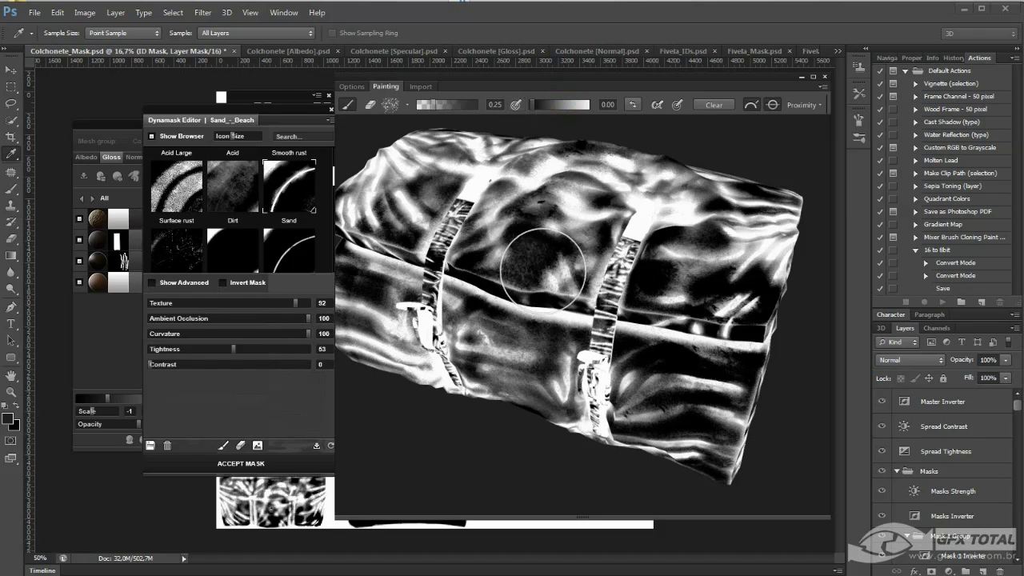
{"action": "mouse_move", "coordinate": [526, 217]}
{"action": "left_mouse_down"}
{"action": "mouse_move", "coordinate": [552, 220]}
{"action": "mouse_move", "coordinate": [556, 181]}
{"action": "left_mouse_up"}
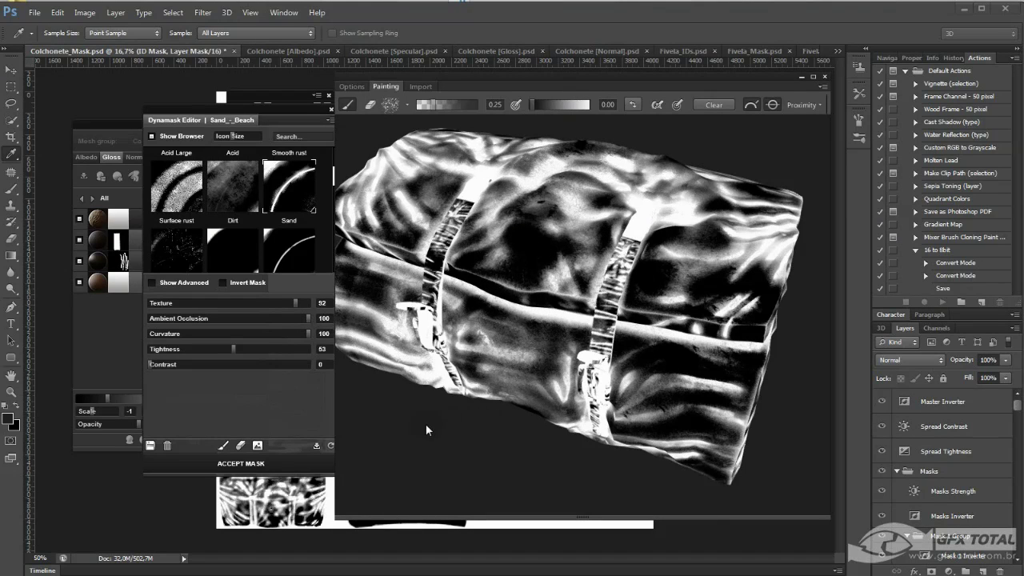
{"action": "left_click_drag", "start_coordinate": [216, 113], "coordinate": [152, 98]}
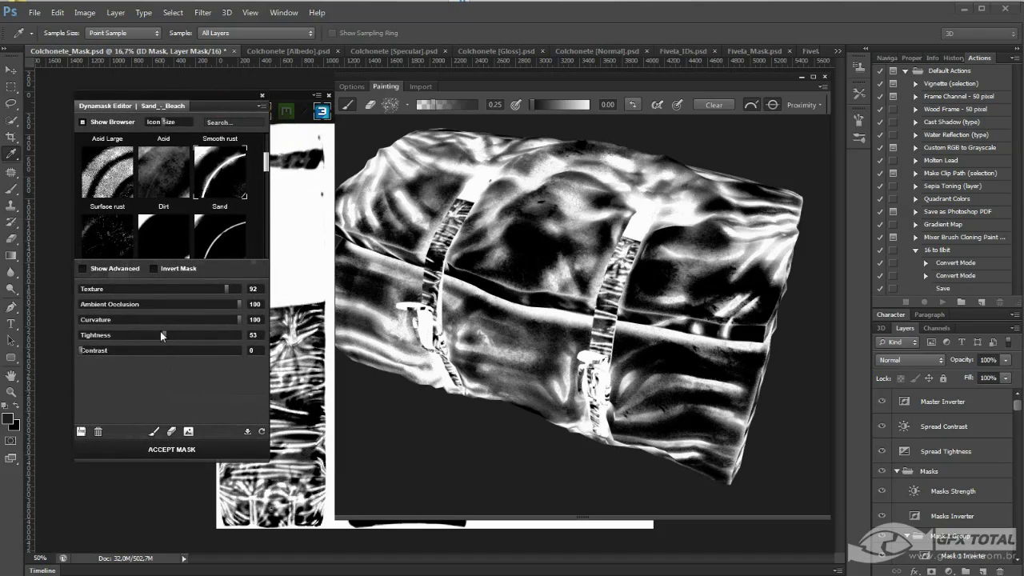
{"action": "left_click_drag", "start_coordinate": [160, 334], "coordinate": [129, 335]}
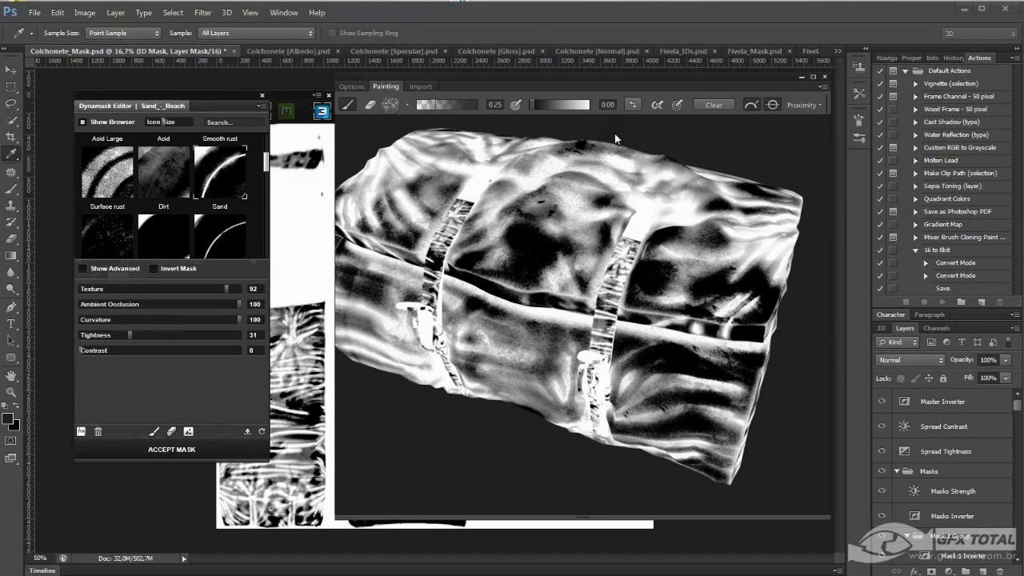
{"action": "left_click_drag", "start_coordinate": [601, 77], "coordinate": [581, 74]}
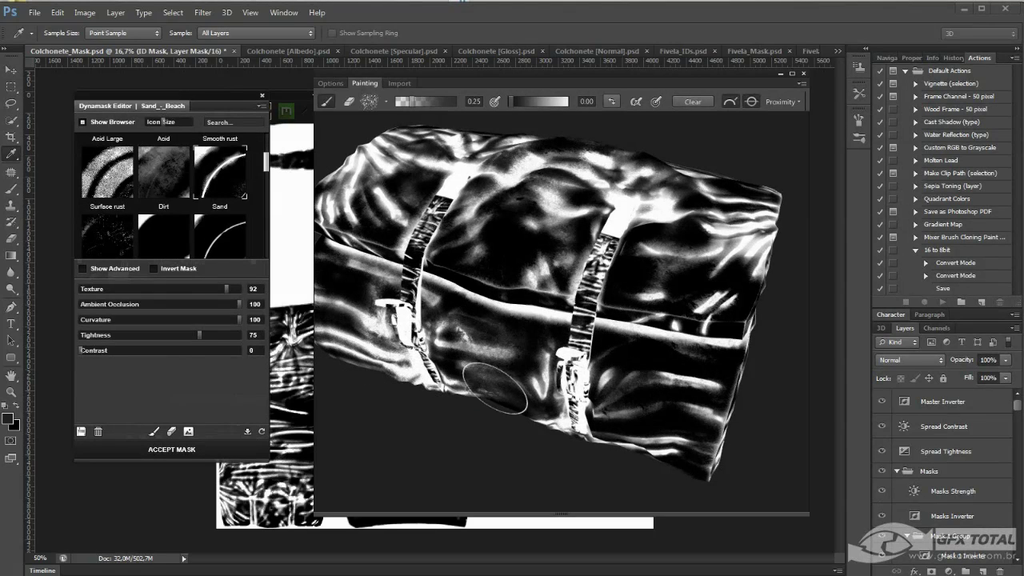
{"action": "mouse_move", "coordinate": [445, 439]}
{"action": "middle_mouse_down"}
{"action": "mouse_move", "coordinate": [480, 355]}
{"action": "mouse_move", "coordinate": [599, 320]}
{"action": "middle_mouse_up"}
{"action": "scroll", "coordinate": [481, 384], "scroll_direction": "up", "scroll_amount": 3}
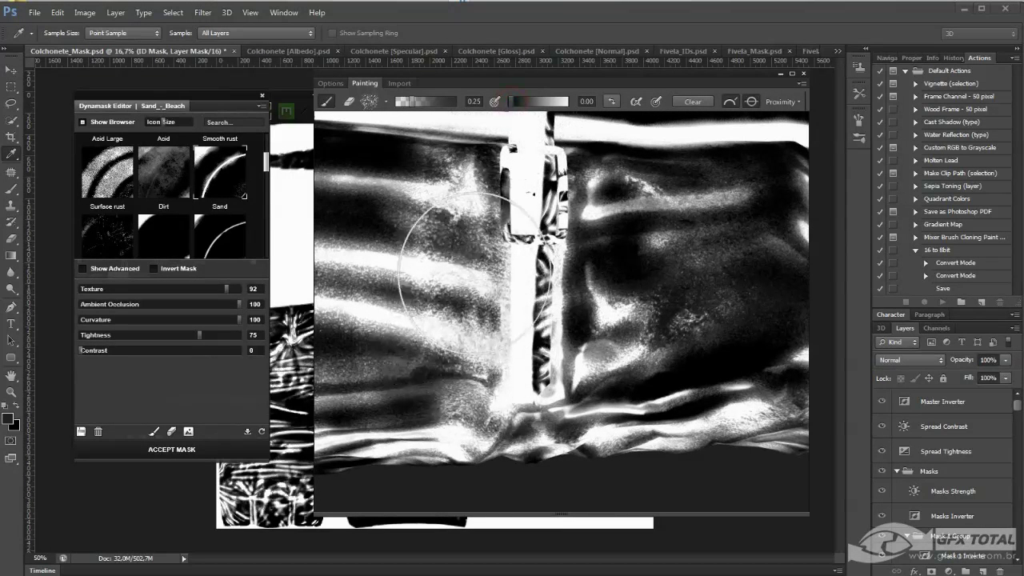
Raise brush strength to 0.60 and paint dark, noisy speckles around and below the strap
{"action": "left_click_drag", "start_coordinate": [413, 100], "coordinate": [432, 101]}
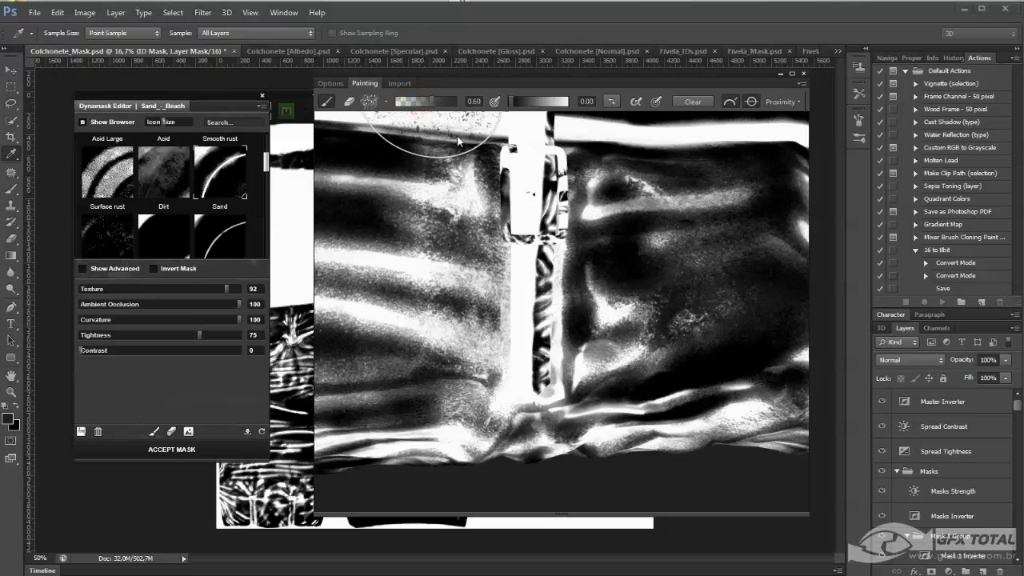
{"action": "mouse_move", "coordinate": [494, 321]}
{"action": "left_mouse_down"}
{"action": "mouse_move", "coordinate": [472, 320]}
{"action": "mouse_move", "coordinate": [462, 206]}
{"action": "mouse_move", "coordinate": [485, 221]}
{"action": "mouse_move", "coordinate": [488, 297]}
{"action": "mouse_move", "coordinate": [453, 360]}
{"action": "mouse_move", "coordinate": [617, 332]}
{"action": "mouse_move", "coordinate": [588, 324]}
{"action": "mouse_move", "coordinate": [606, 331]}
{"action": "mouse_move", "coordinate": [617, 366]}
{"action": "mouse_move", "coordinate": [469, 377]}
{"action": "mouse_move", "coordinate": [480, 297]}
{"action": "left_mouse_up"}
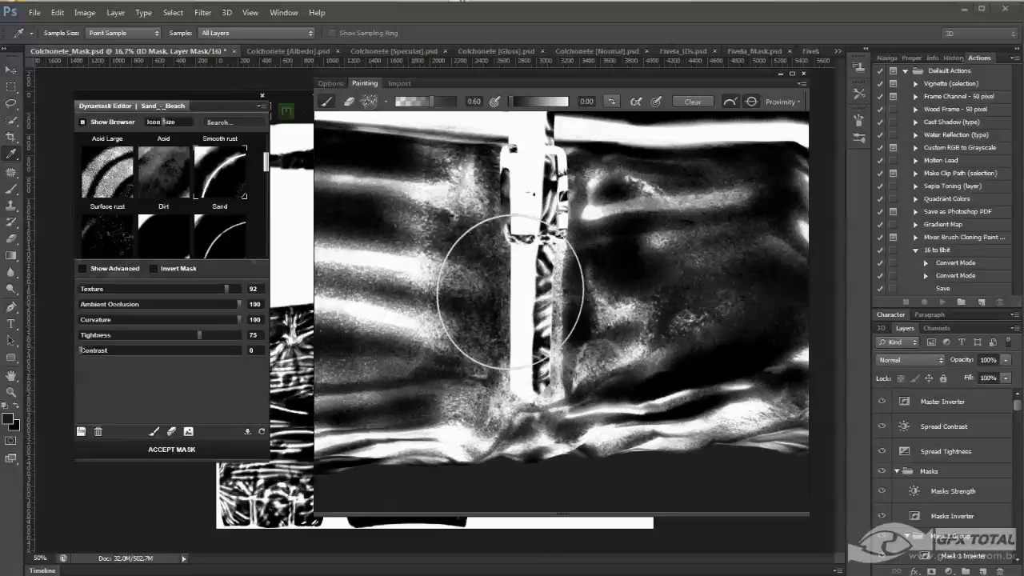
{"action": "right_click_drag", "start_coordinate": [731, 336], "coordinate": [508, 340]}
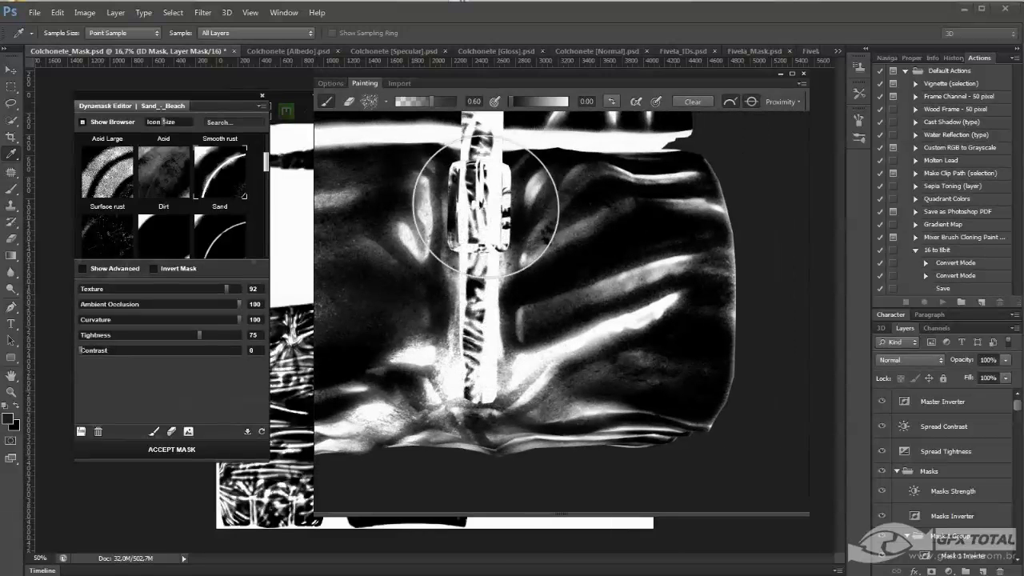
{"action": "mouse_move", "coordinate": [486, 206]}
{"action": "left_mouse_down"}
{"action": "mouse_move", "coordinate": [564, 374]}
{"action": "mouse_move", "coordinate": [469, 365]}
{"action": "mouse_move", "coordinate": [487, 297]}
{"action": "left_mouse_up"}
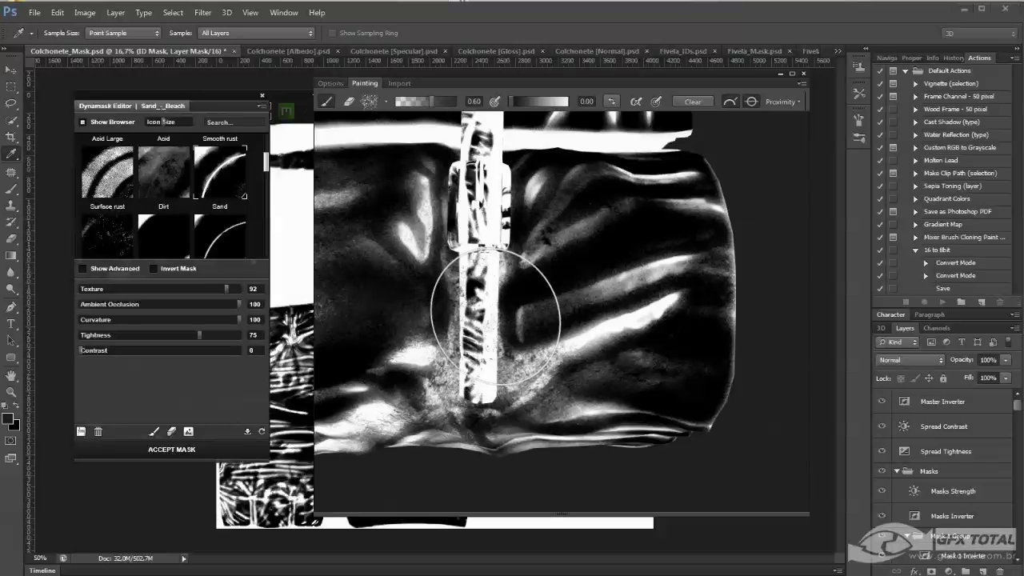
{"action": "mouse_move", "coordinate": [487, 297]}
{"action": "right_mouse_down"}
{"action": "mouse_move", "coordinate": [595, 228]}
{"action": "mouse_move", "coordinate": [584, 215]}
{"action": "mouse_move", "coordinate": [549, 343]}
{"action": "mouse_move", "coordinate": [617, 365]}
{"action": "mouse_move", "coordinate": [795, 146]}
{"action": "right_mouse_up"}
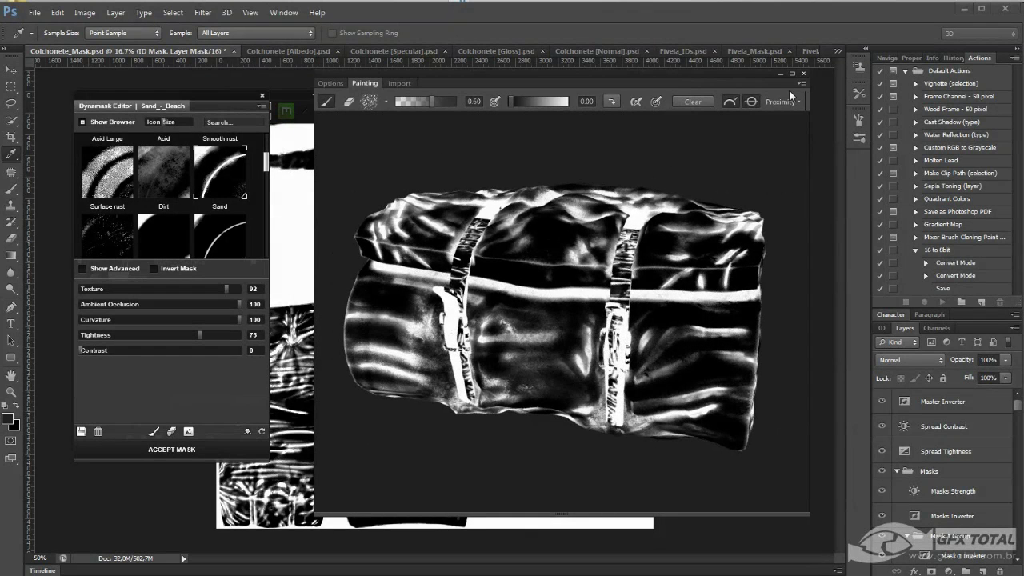
Enlarge the 3D painting preview and position it next to the Dynamask Editor
{"action": "left_click_drag", "start_coordinate": [729, 80], "coordinate": [586, 74]}
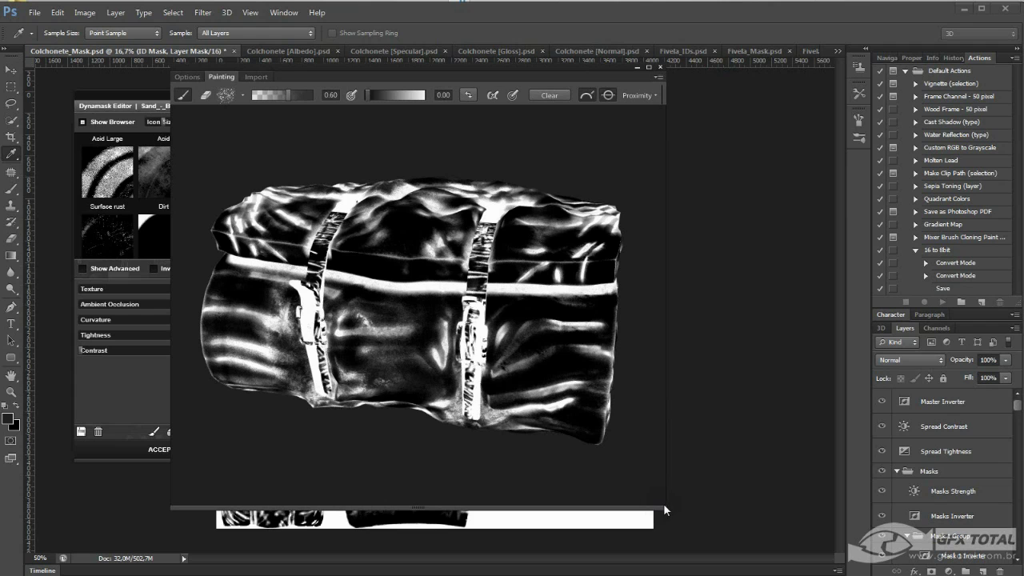
{"action": "left_click_drag", "start_coordinate": [665, 505], "coordinate": [893, 526]}
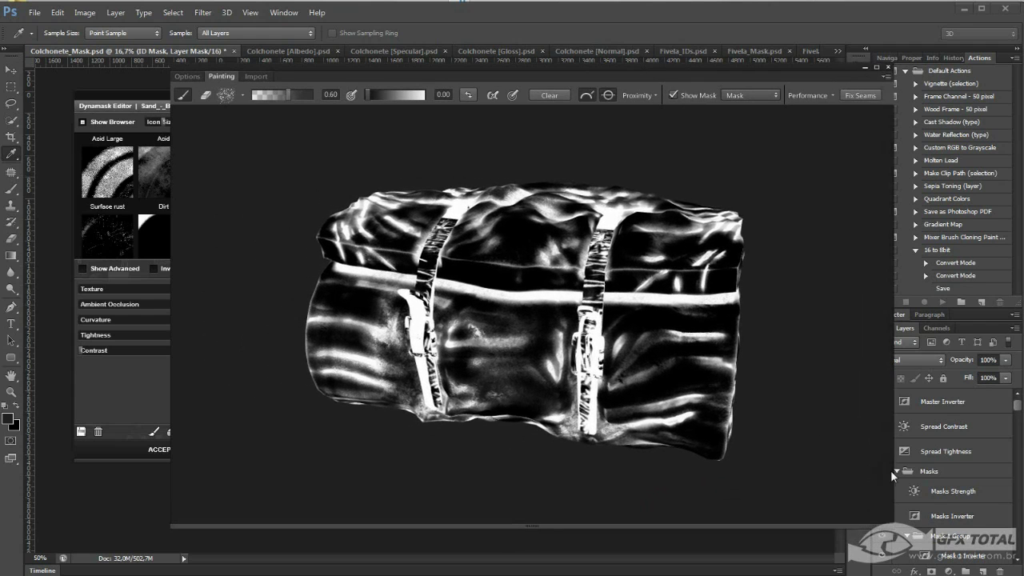
{"action": "left_click_drag", "start_coordinate": [806, 72], "coordinate": [731, 68]}
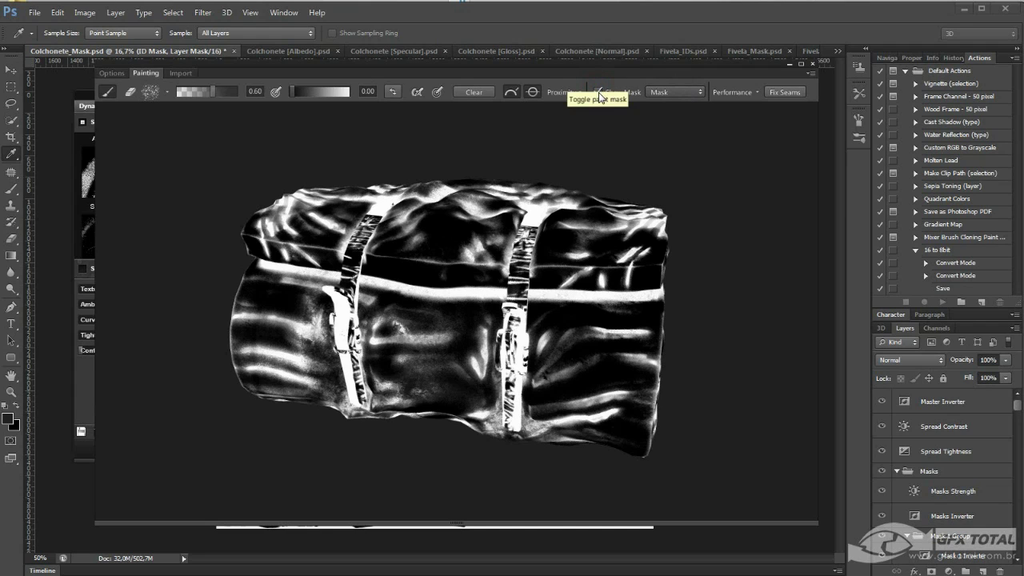
{"action": "left_click_drag", "start_coordinate": [600, 71], "coordinate": [739, 82]}
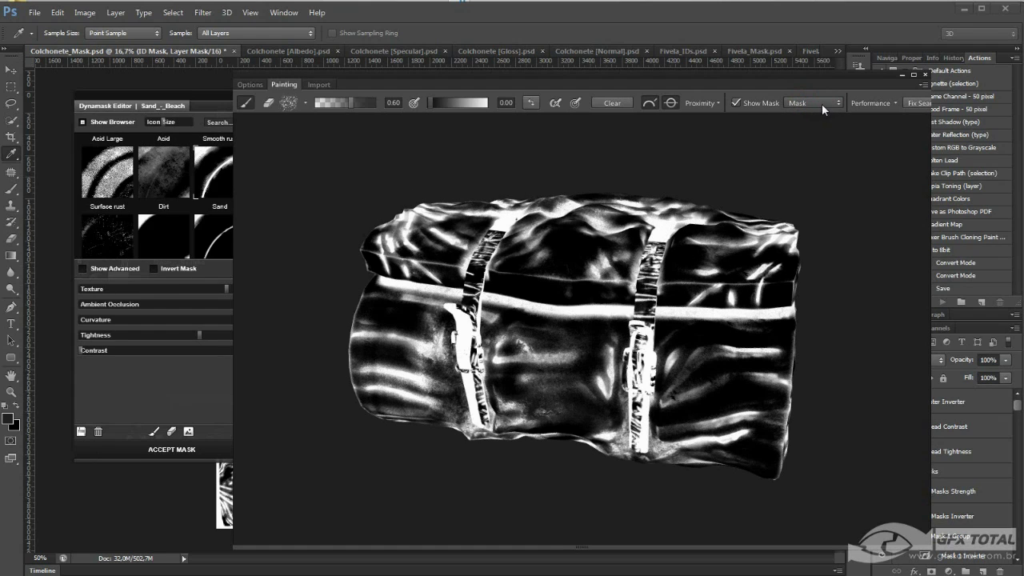
{"action": "left_click_drag", "start_coordinate": [815, 82], "coordinate": [821, 72]}
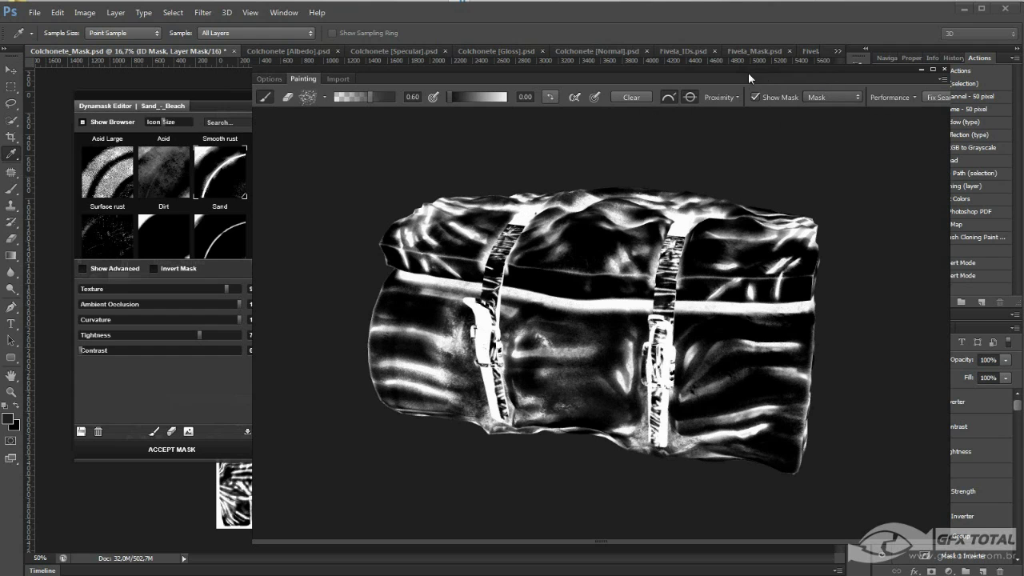
{"action": "left_click_drag", "start_coordinate": [749, 72], "coordinate": [767, 73]}
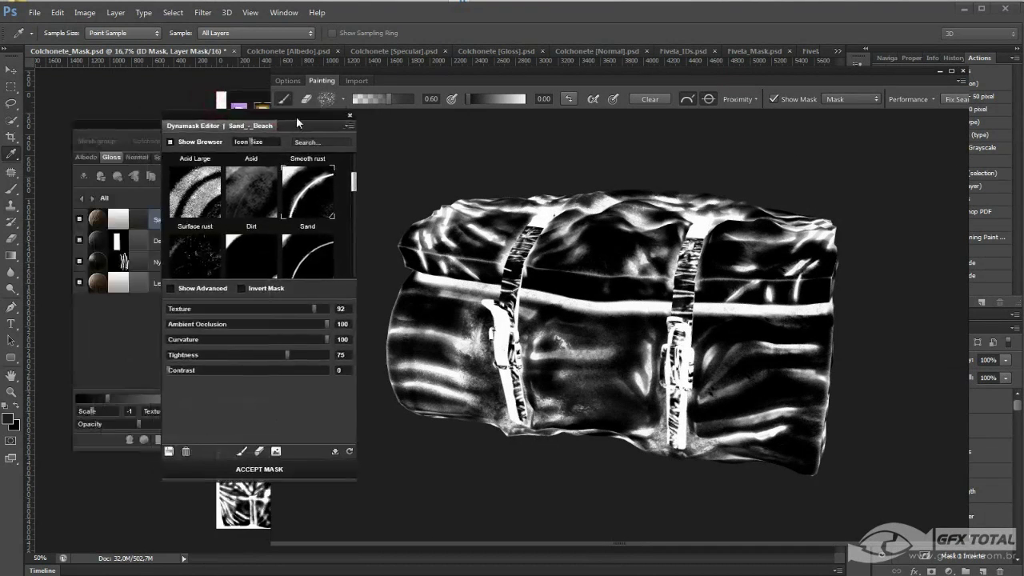
Set the Sand_-_Beach Dynamask Contrast to 15 and orbit the mat to check the mask
{"action": "left_click_drag", "start_coordinate": [208, 100], "coordinate": [303, 121]}
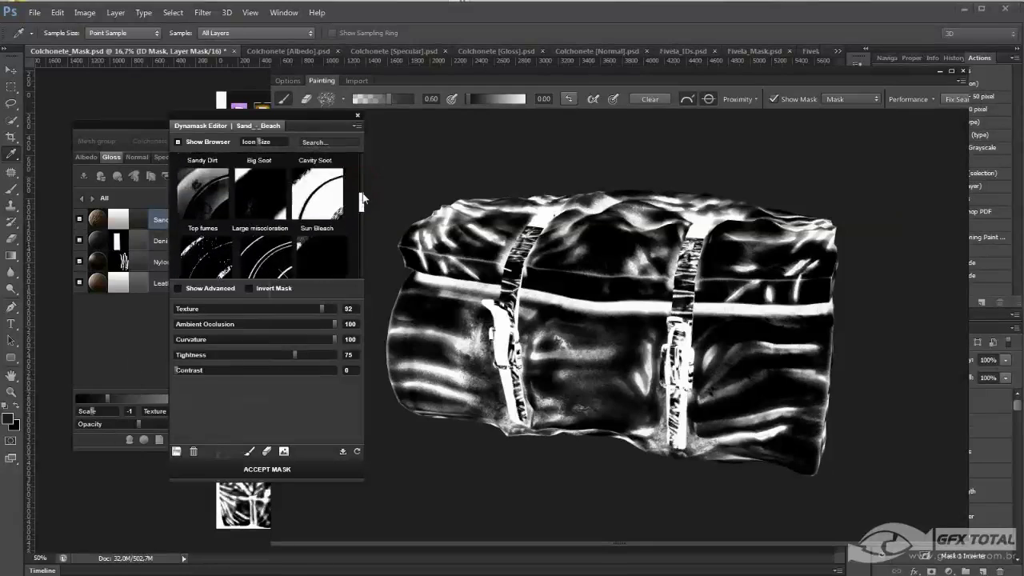
{"action": "left_click_drag", "start_coordinate": [363, 185], "coordinate": [339, 286]}
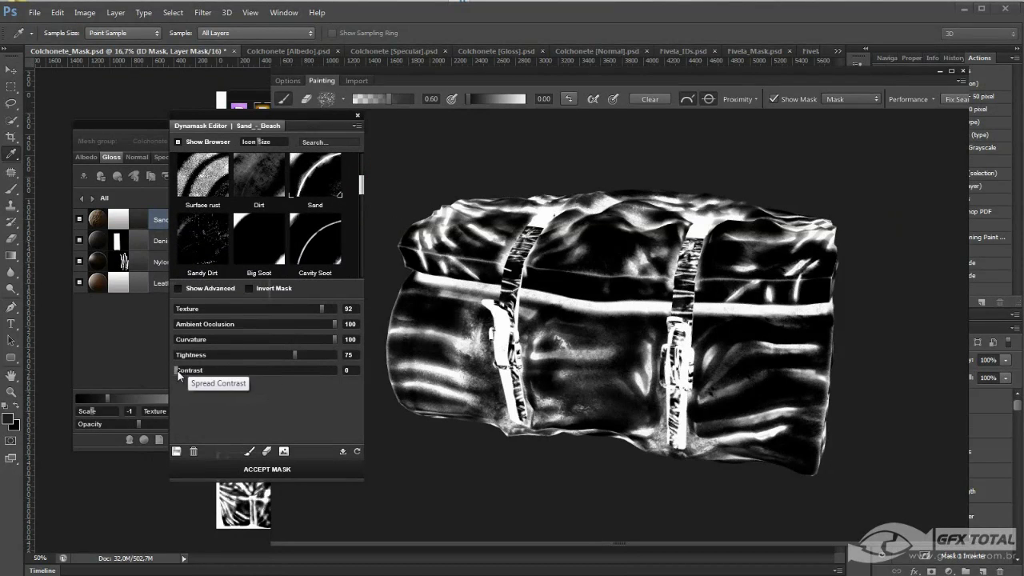
{"action": "left_click_drag", "start_coordinate": [177, 369], "coordinate": [212, 371]}
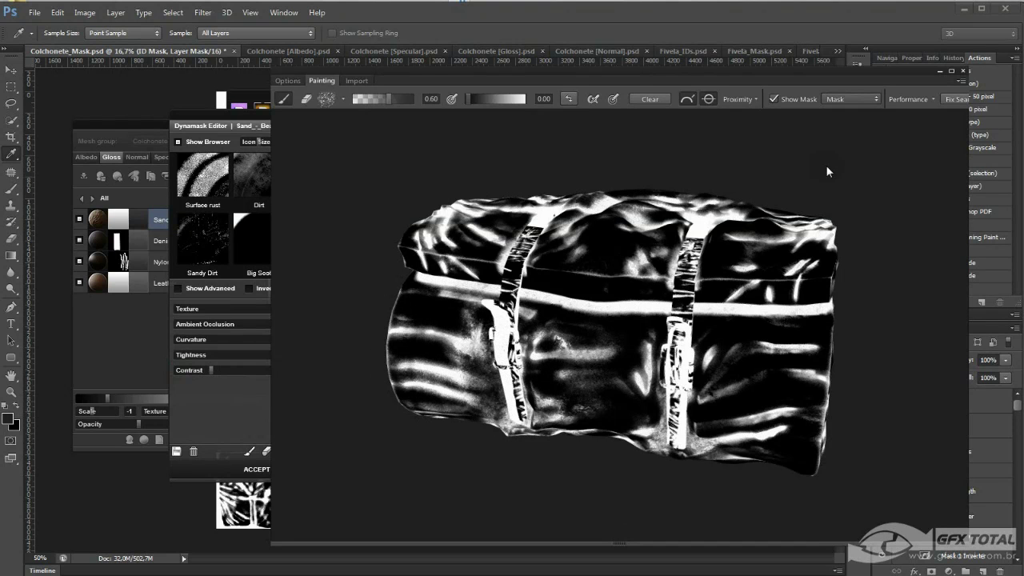
{"action": "middle_click_drag", "start_coordinate": [827, 171], "coordinate": [804, 206]}
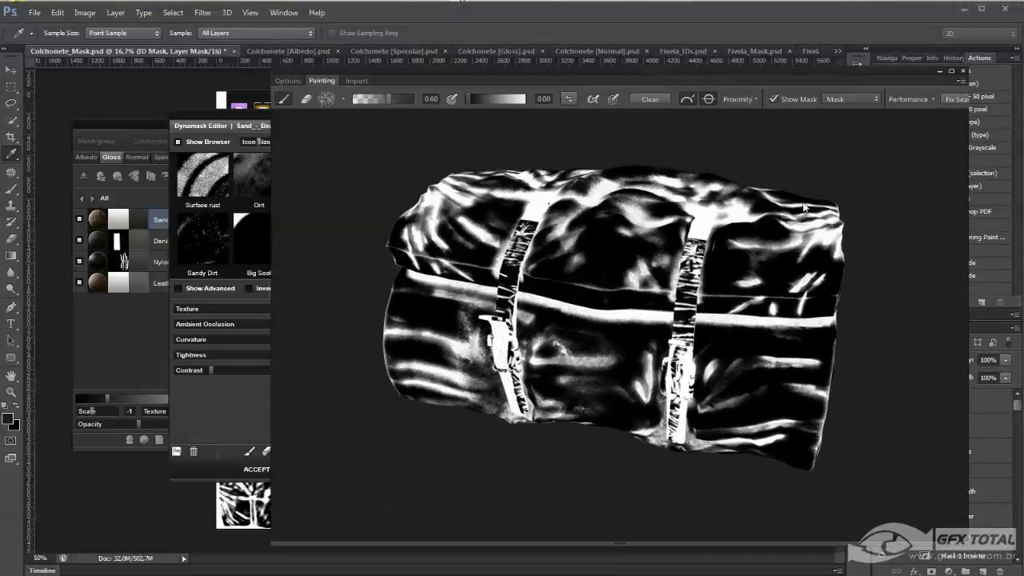
{"action": "left_click", "coordinate": [210, 370]}
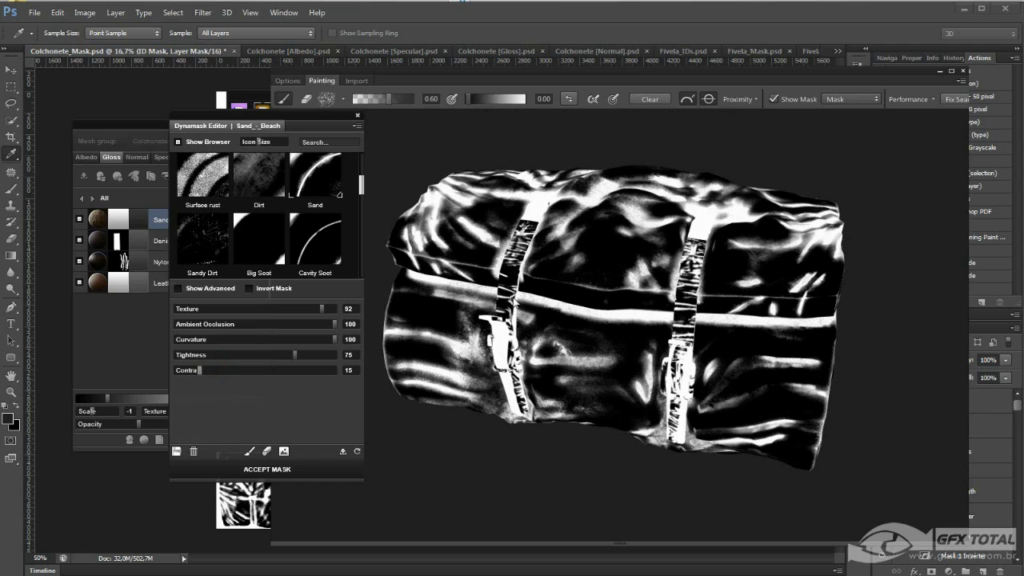
{"action": "left_click", "coordinate": [479, 110]}
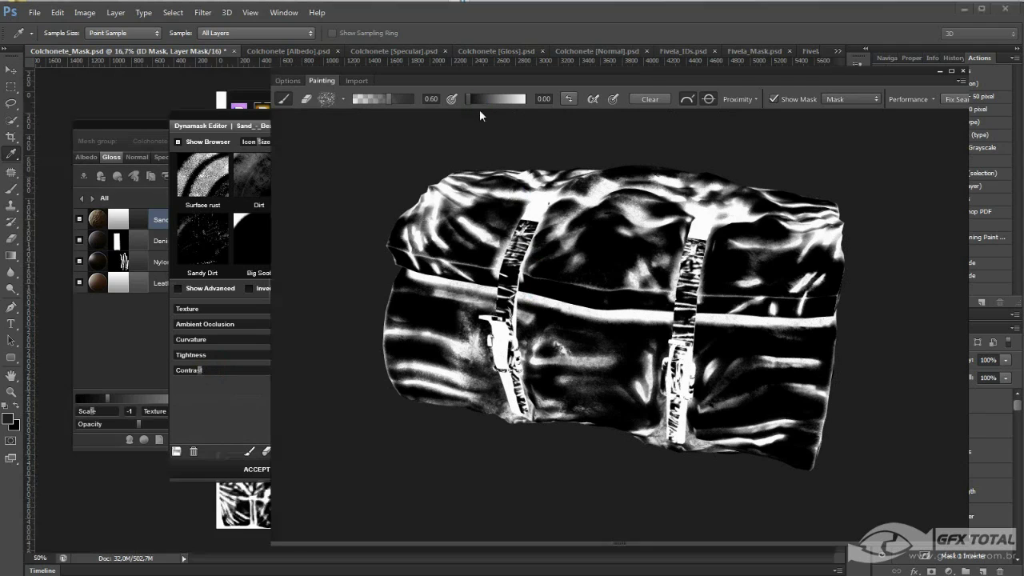
{"action": "mouse_move", "coordinate": [533, 475]}
{"action": "left_mouse_down", "text": "alt"}
{"action": "mouse_move", "coordinate": [611, 432]}
{"action": "mouse_move", "coordinate": [483, 408]}
{"action": "mouse_move", "coordinate": [431, 416]}
{"action": "mouse_move", "coordinate": [468, 453]}
{"action": "mouse_move", "coordinate": [340, 416]}
{"action": "left_mouse_up", "text": "alt"}
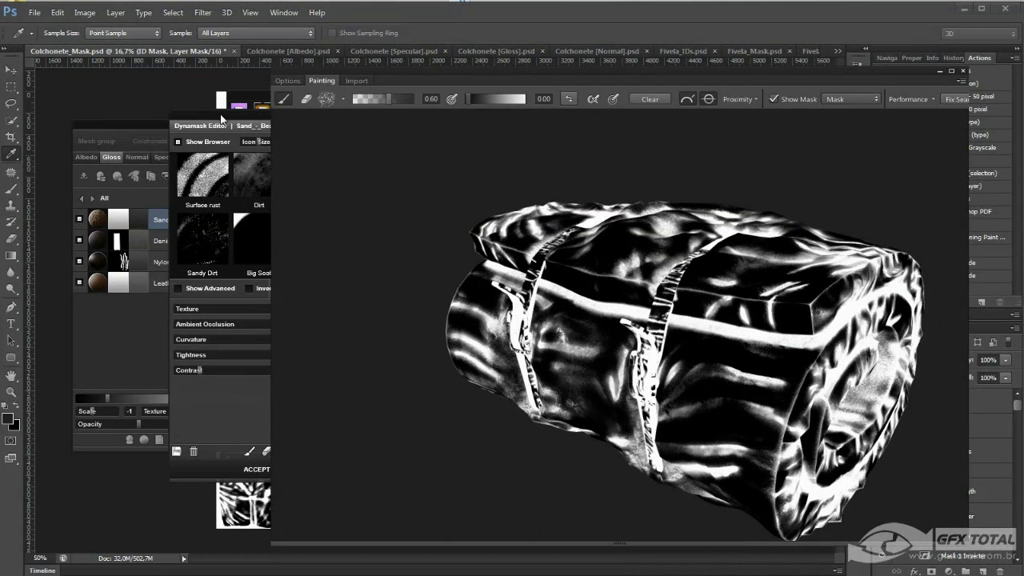
{"action": "left_click", "coordinate": [224, 126]}
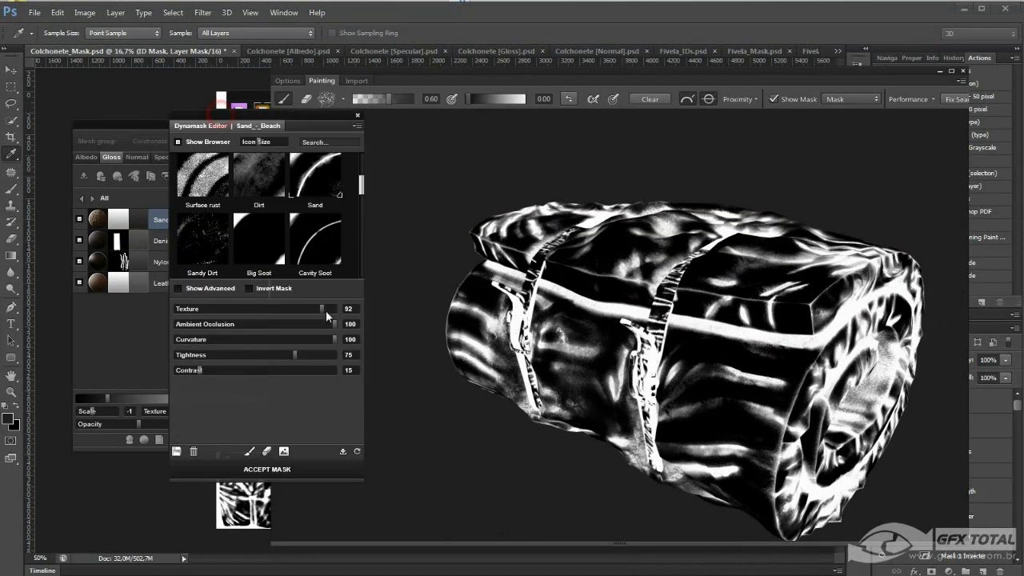
Accept the Sand_-_Beach mask and zoom in on sand settling into the mat's folds
{"action": "left_click", "coordinate": [268, 470]}
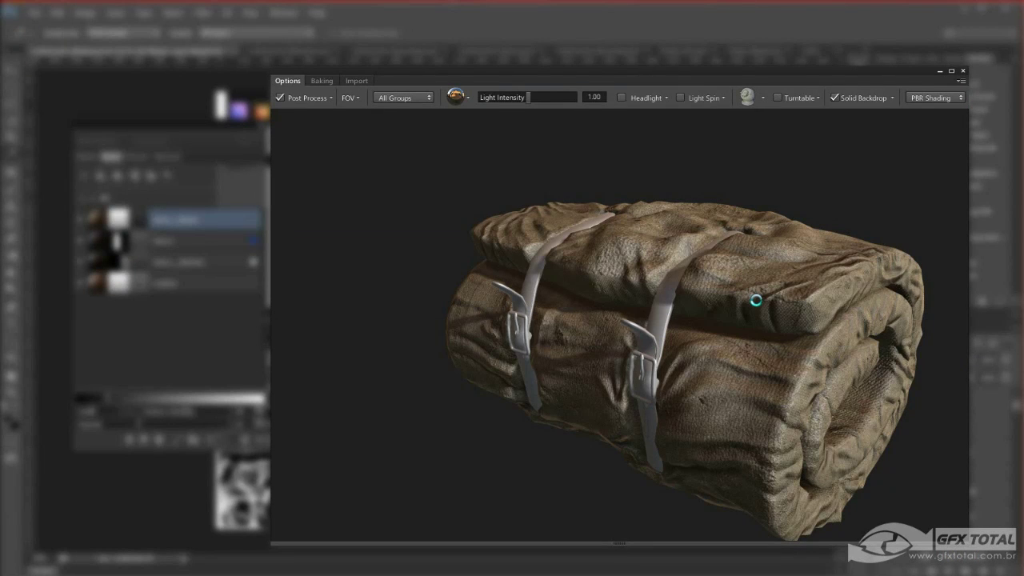
{"action": "mouse_move", "coordinate": [654, 391]}
{"action": "left_mouse_down"}
{"action": "mouse_move", "coordinate": [680, 422]}
{"action": "mouse_move", "coordinate": [685, 487]}
{"action": "mouse_move", "coordinate": [717, 381]}
{"action": "mouse_move", "coordinate": [631, 388]}
{"action": "mouse_move", "coordinate": [600, 363]}
{"action": "mouse_move", "coordinate": [570, 272]}
{"action": "mouse_move", "coordinate": [572, 215]}
{"action": "mouse_move", "coordinate": [597, 400]}
{"action": "mouse_move", "coordinate": [608, 347]}
{"action": "mouse_move", "coordinate": [585, 304]}
{"action": "mouse_move", "coordinate": [542, 308]}
{"action": "mouse_move", "coordinate": [627, 302]}
{"action": "mouse_move", "coordinate": [661, 263]}
{"action": "mouse_move", "coordinate": [613, 274]}
{"action": "mouse_move", "coordinate": [631, 341]}
{"action": "mouse_move", "coordinate": [616, 154]}
{"action": "mouse_move", "coordinate": [683, 348]}
{"action": "mouse_move", "coordinate": [670, 342]}
{"action": "mouse_move", "coordinate": [674, 388]}
{"action": "mouse_move", "coordinate": [642, 324]}
{"action": "mouse_move", "coordinate": [647, 357]}
{"action": "mouse_move", "coordinate": [626, 343]}
{"action": "mouse_move", "coordinate": [656, 322]}
{"action": "mouse_move", "coordinate": [675, 280]}
{"action": "left_mouse_up"}
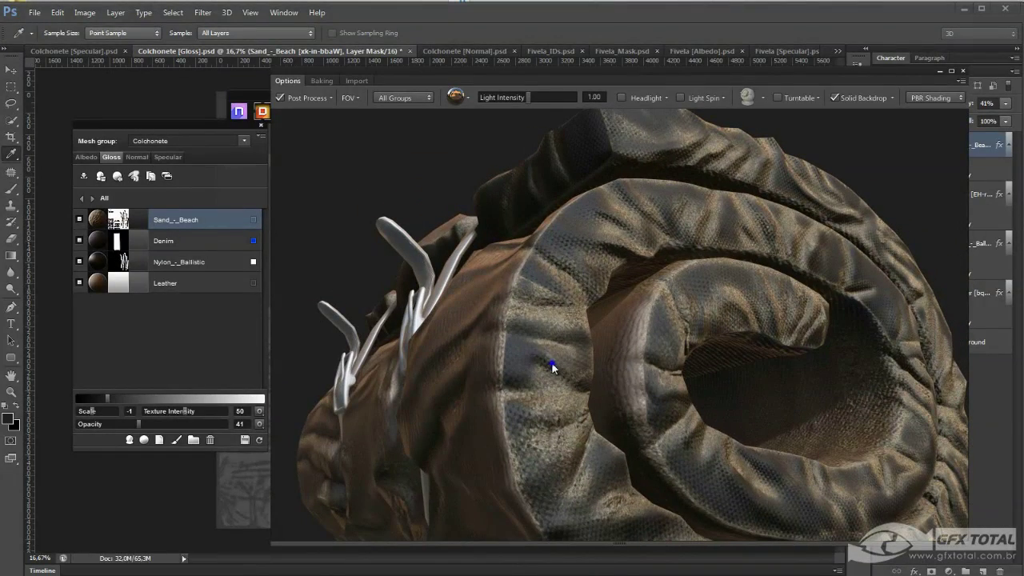
{"action": "mouse_move", "coordinate": [551, 361]}
{"action": "left_mouse_down"}
{"action": "mouse_move", "coordinate": [553, 339]}
{"action": "mouse_move", "coordinate": [575, 480]}
{"action": "mouse_move", "coordinate": [563, 340]}
{"action": "mouse_move", "coordinate": [607, 379]}
{"action": "mouse_move", "coordinate": [599, 342]}
{"action": "mouse_move", "coordinate": [574, 320]}
{"action": "mouse_move", "coordinate": [581, 364]}
{"action": "mouse_move", "coordinate": [526, 336]}
{"action": "mouse_move", "coordinate": [600, 312]}
{"action": "mouse_move", "coordinate": [359, 263]}
{"action": "left_mouse_up"}
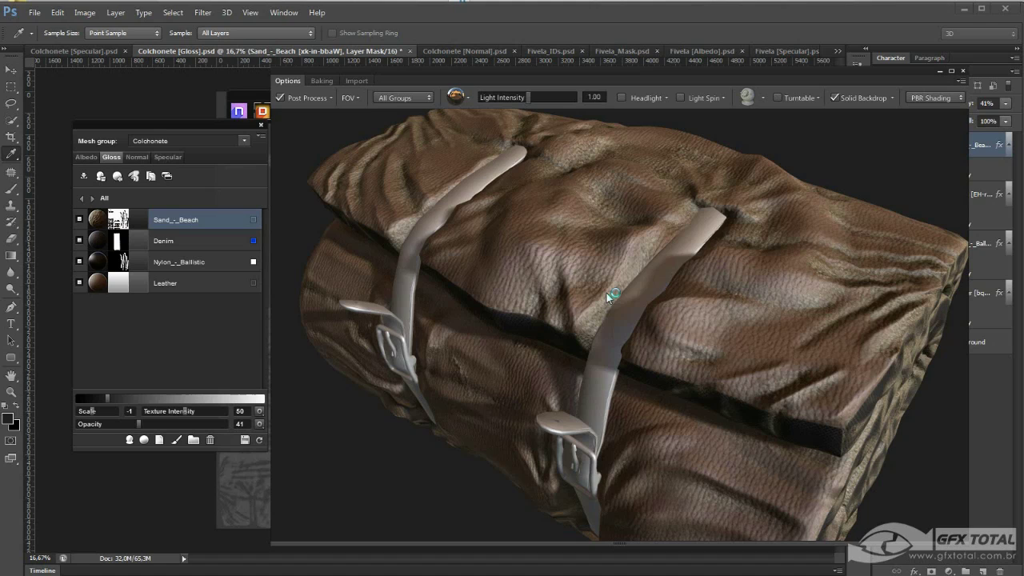
Set the Sand_-_Beach solid colour fill to near-black 0e0e0e in the Color Picker
{"action": "left_click", "coordinate": [142, 219]}
{"action": "left_click", "coordinate": [361, 333]}
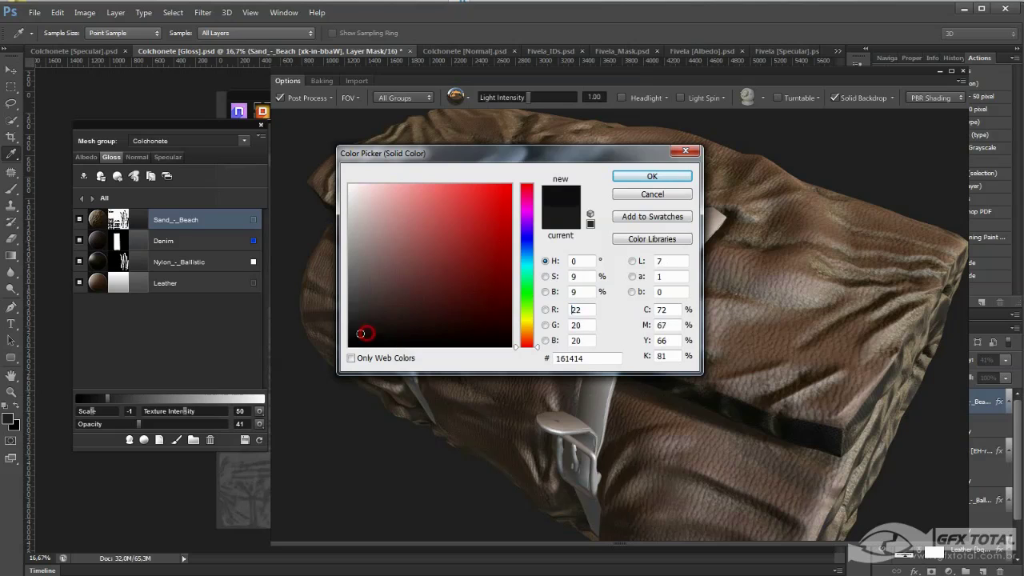
{"action": "left_click_drag", "start_coordinate": [361, 333], "coordinate": [349, 338]}
{"action": "left_click", "coordinate": [641, 178]}
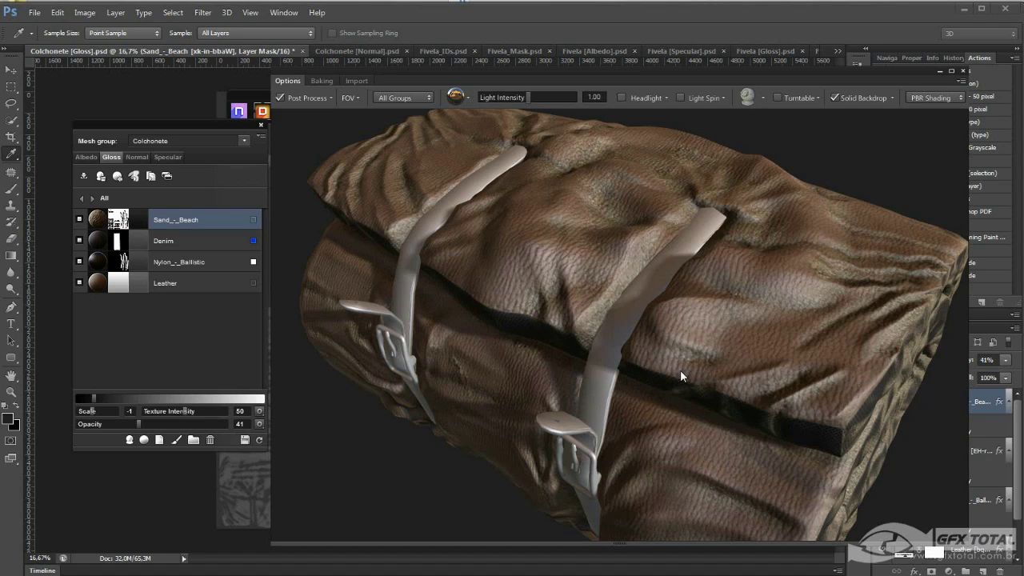
Orbit the bag preview, then open the Colchonete [Albedo] texture document
{"action": "mouse_move", "coordinate": [680, 370]}
{"action": "left_mouse_down"}
{"action": "mouse_move", "coordinate": [694, 341]}
{"action": "mouse_move", "coordinate": [698, 365]}
{"action": "mouse_move", "coordinate": [686, 366]}
{"action": "mouse_move", "coordinate": [702, 350]}
{"action": "mouse_move", "coordinate": [659, 268]}
{"action": "mouse_move", "coordinate": [626, 297]}
{"action": "mouse_move", "coordinate": [635, 317]}
{"action": "mouse_move", "coordinate": [644, 291]}
{"action": "mouse_move", "coordinate": [615, 303]}
{"action": "mouse_move", "coordinate": [625, 313]}
{"action": "mouse_move", "coordinate": [624, 290]}
{"action": "mouse_move", "coordinate": [631, 302]}
{"action": "mouse_move", "coordinate": [665, 303]}
{"action": "mouse_move", "coordinate": [637, 293]}
{"action": "mouse_move", "coordinate": [695, 296]}
{"action": "mouse_move", "coordinate": [628, 296]}
{"action": "mouse_move", "coordinate": [687, 299]}
{"action": "mouse_move", "coordinate": [714, 345]}
{"action": "mouse_move", "coordinate": [634, 312]}
{"action": "mouse_move", "coordinate": [646, 269]}
{"action": "mouse_move", "coordinate": [731, 320]}
{"action": "mouse_move", "coordinate": [737, 337]}
{"action": "mouse_move", "coordinate": [635, 270]}
{"action": "mouse_move", "coordinate": [655, 270]}
{"action": "mouse_move", "coordinate": [638, 293]}
{"action": "left_mouse_up"}
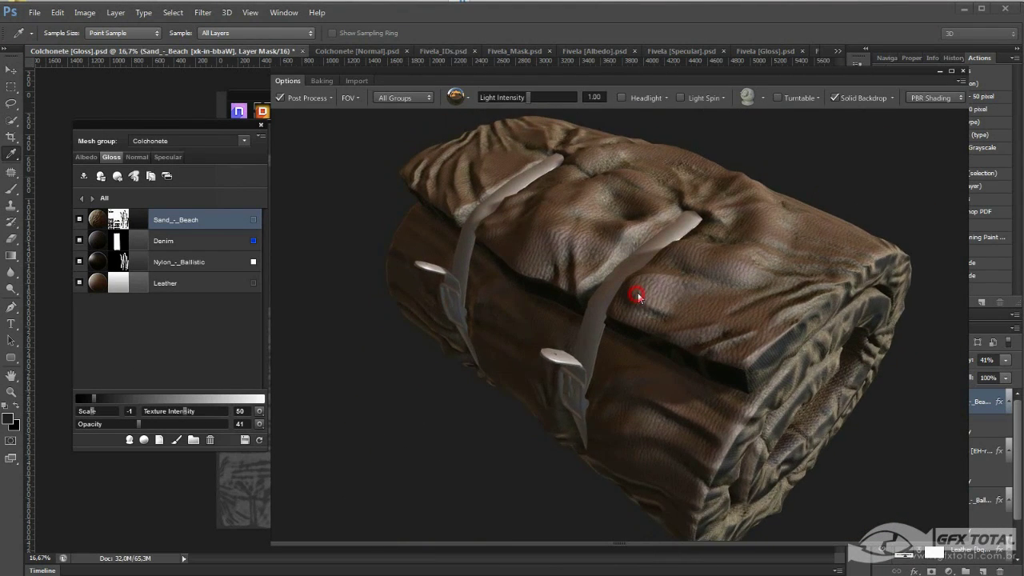
{"action": "left_click", "coordinate": [86, 158]}
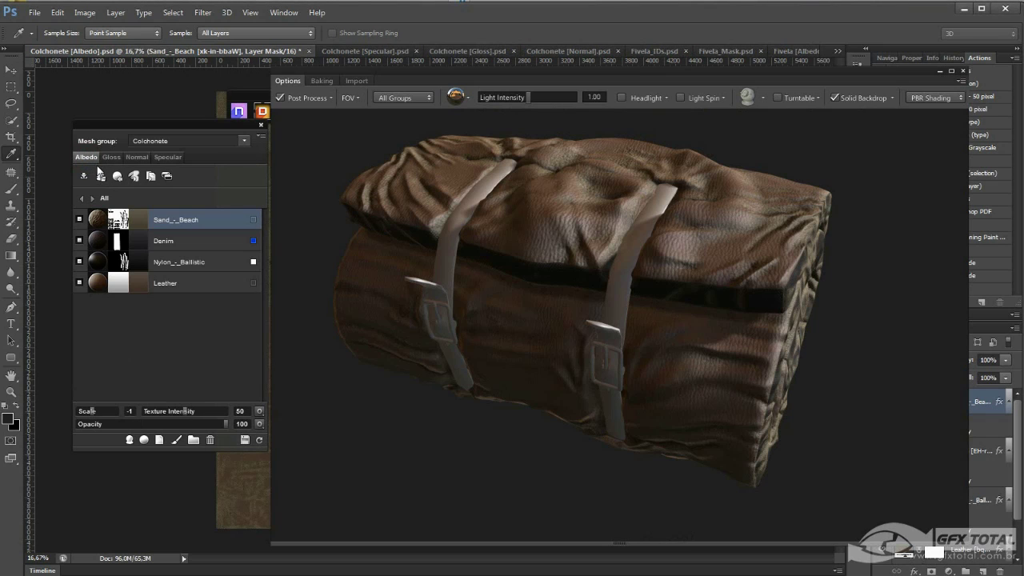
Select the Fivela mesh group and open its Fivela [Albedo] document
{"action": "left_click", "coordinate": [190, 141]}
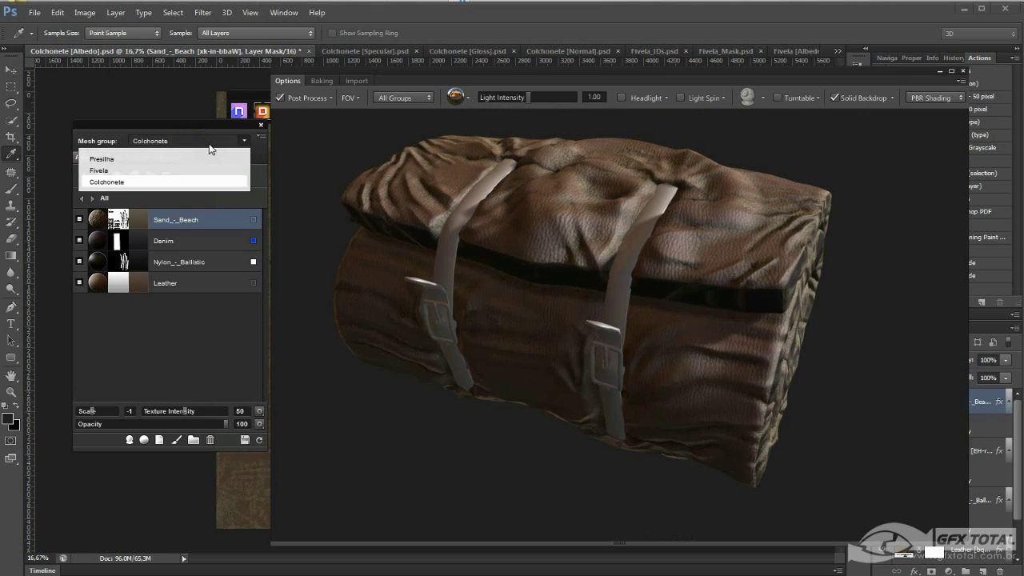
{"action": "left_click", "coordinate": [102, 171]}
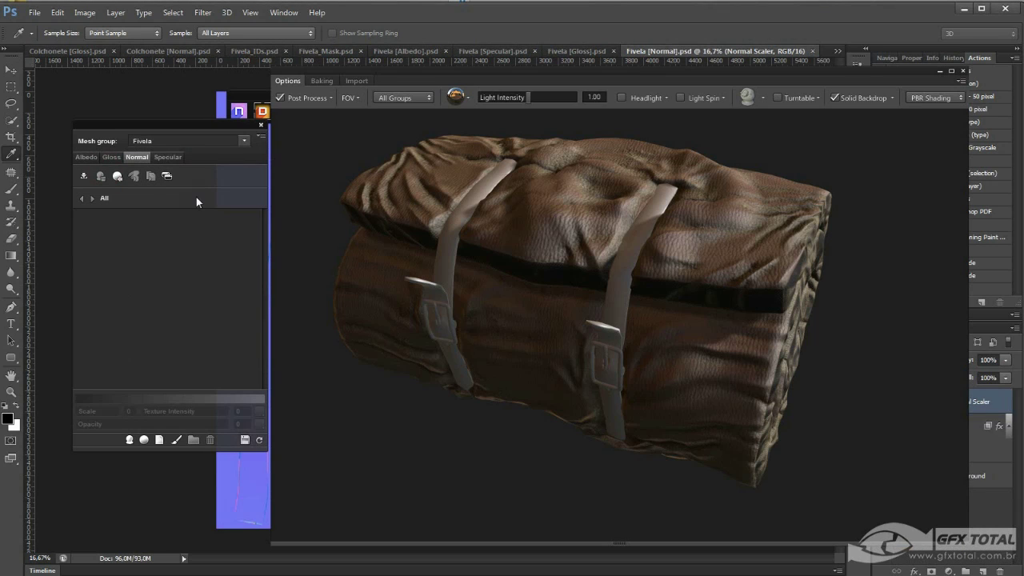
{"action": "left_click", "coordinate": [83, 156]}
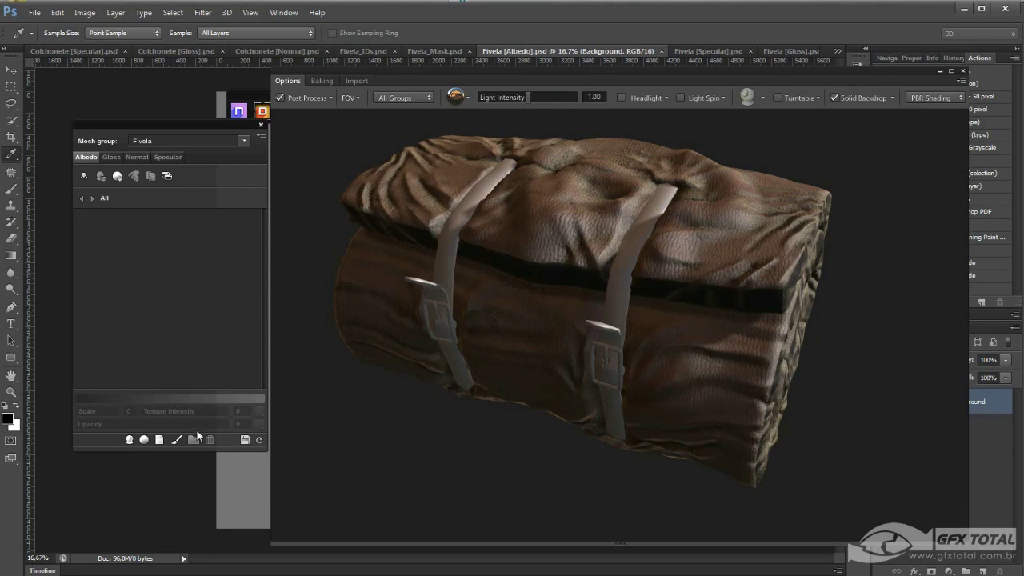
Create the Leather Armor (Black) library material on the Fivela mesh group
{"action": "left_click", "coordinate": [129, 439]}
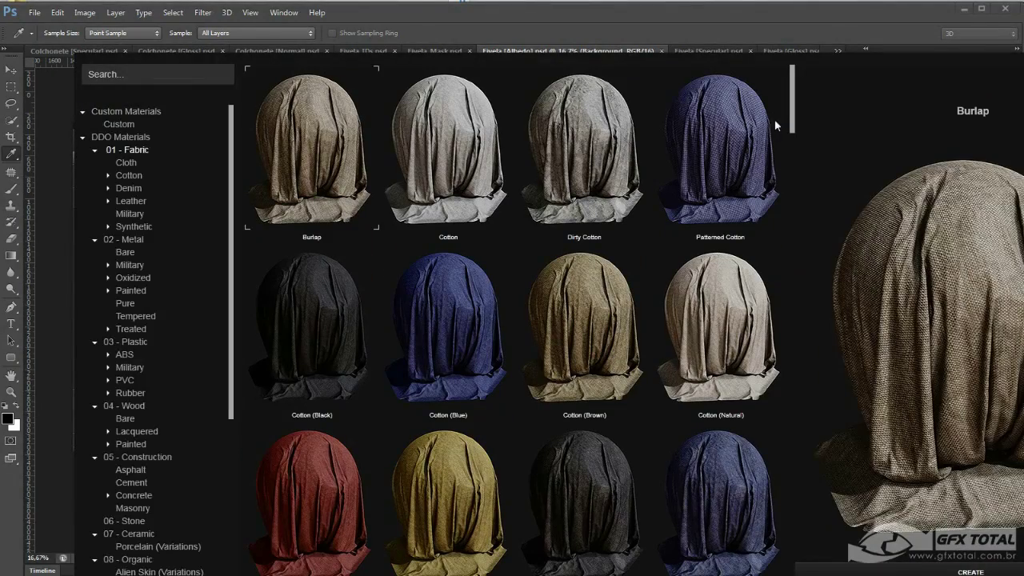
{"action": "left_click_drag", "start_coordinate": [792, 112], "coordinate": [804, 412]}
{"action": "left_click", "coordinate": [329, 145]}
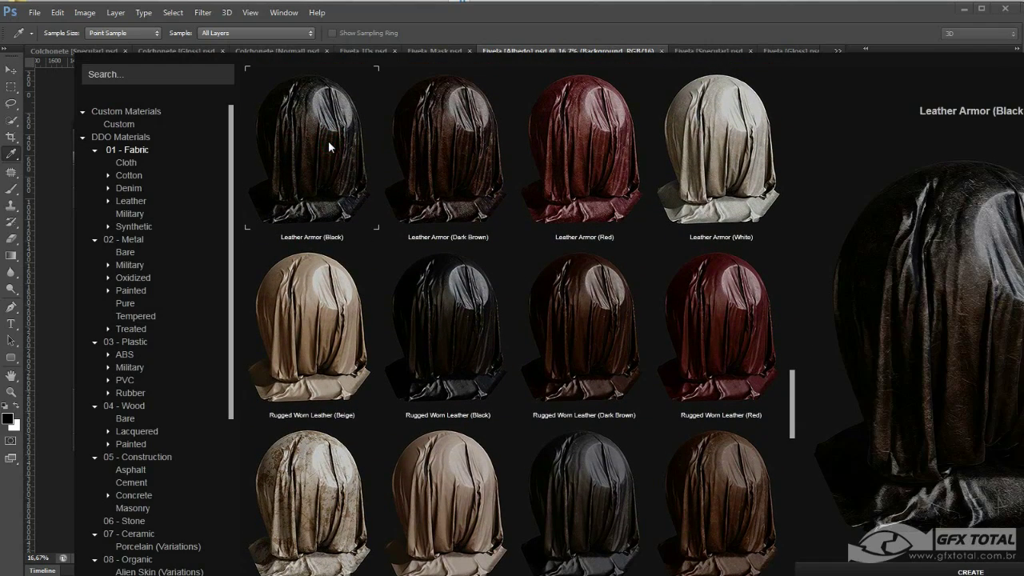
{"action": "mouse_move", "coordinate": [794, 412]}
{"action": "left_mouse_down"}
{"action": "mouse_move", "coordinate": [794, 445]}
{"action": "mouse_move", "coordinate": [797, 432]}
{"action": "left_mouse_up"}
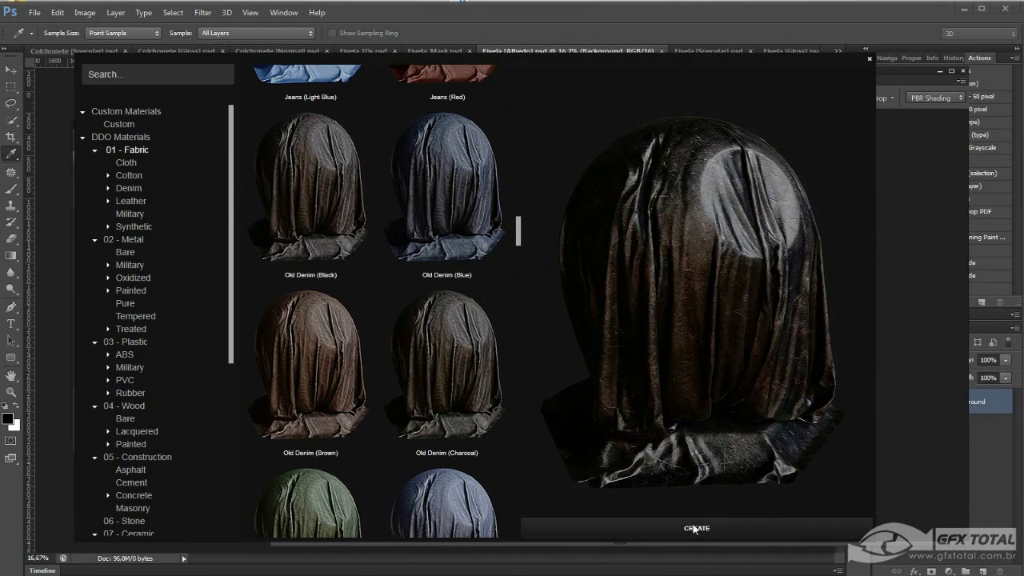
{"action": "left_click", "coordinate": [695, 528]}
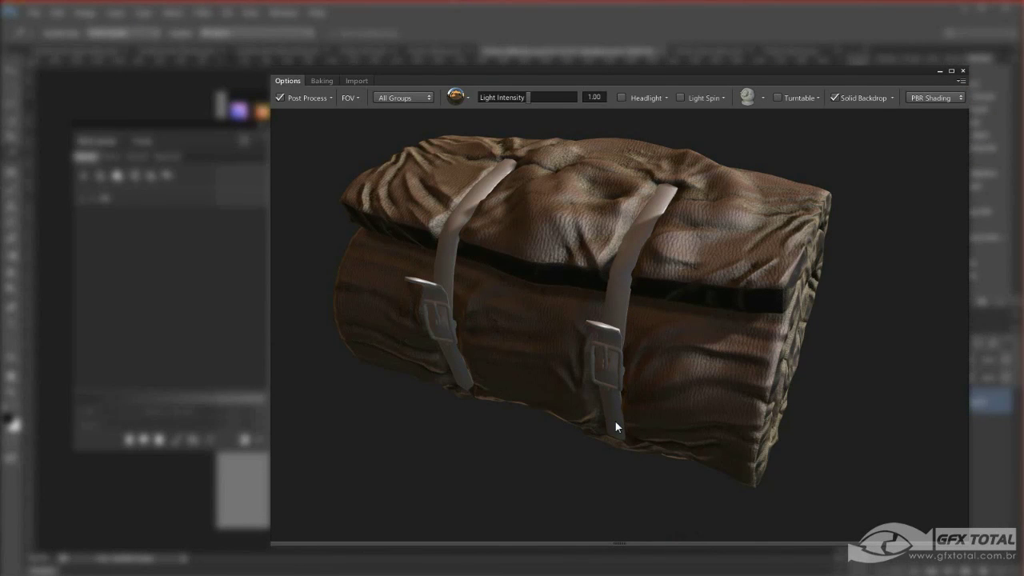
Zoom in on the dark leather straps, collapse Leather Armor (Black), and reopen the material library
{"action": "mouse_move", "coordinate": [617, 400]}
{"action": "left_mouse_down"}
{"action": "mouse_move", "coordinate": [556, 361]}
{"action": "mouse_move", "coordinate": [593, 371]}
{"action": "left_mouse_up"}
{"action": "scroll", "coordinate": [628, 352], "scroll_direction": "up", "scroll_amount": 5}
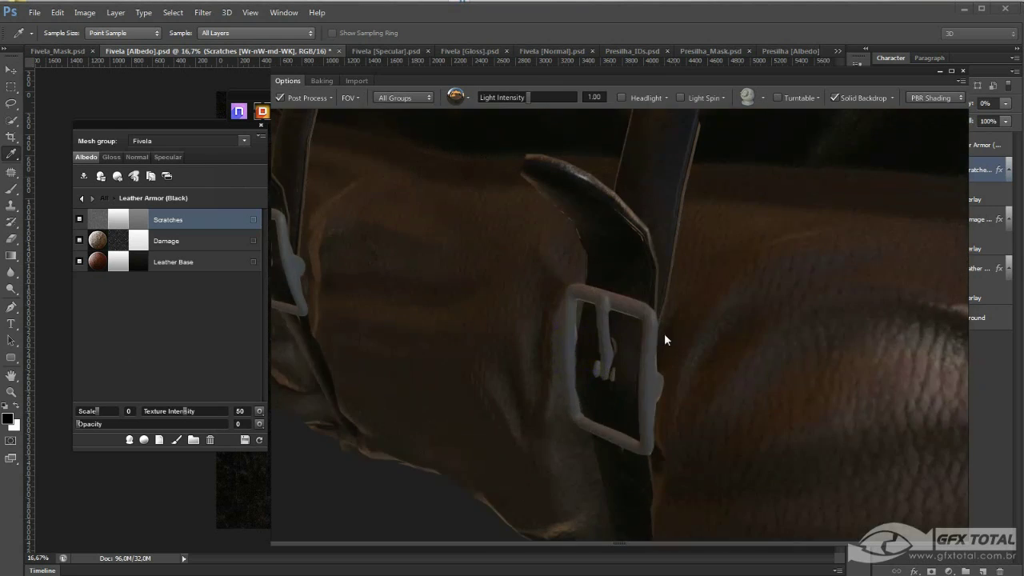
{"action": "mouse_move", "coordinate": [654, 344]}
{"action": "left_mouse_down"}
{"action": "mouse_move", "coordinate": [654, 403]}
{"action": "mouse_move", "coordinate": [619, 411]}
{"action": "mouse_move", "coordinate": [641, 420]}
{"action": "mouse_move", "coordinate": [562, 357]}
{"action": "left_mouse_up"}
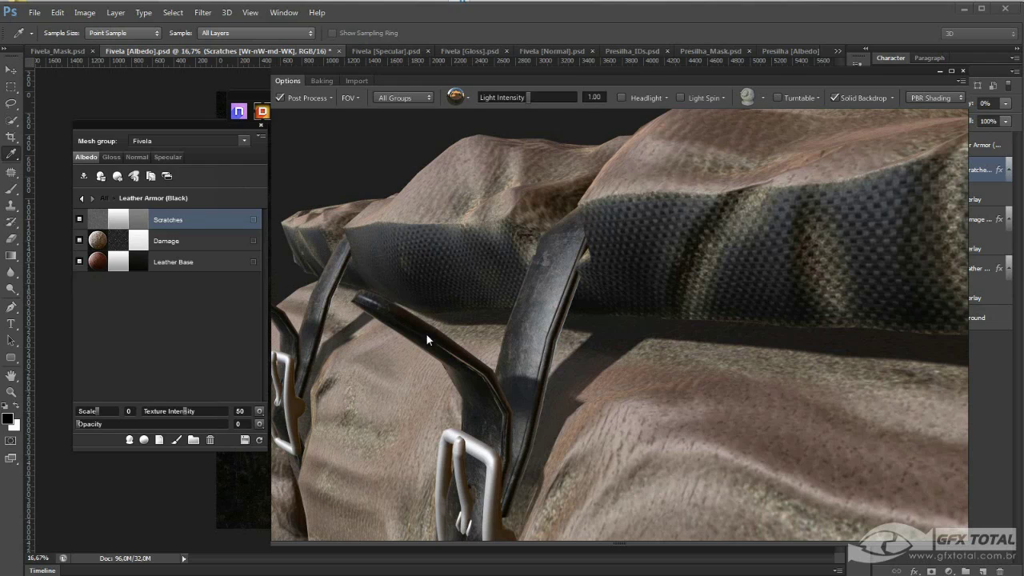
{"action": "left_click_drag", "start_coordinate": [499, 366], "coordinate": [509, 363]}
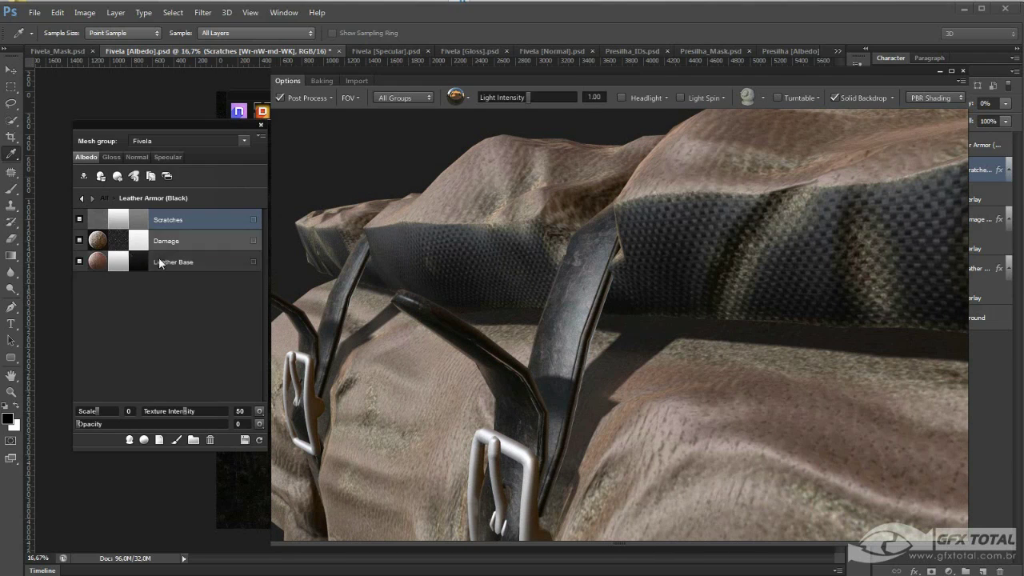
{"action": "left_click", "coordinate": [82, 199]}
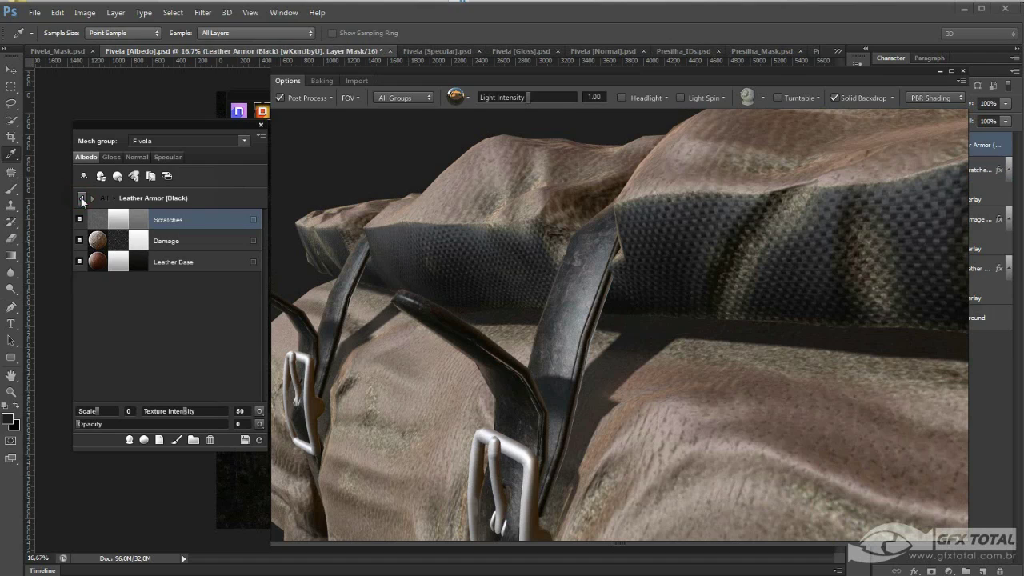
{"action": "left_click", "coordinate": [145, 440]}
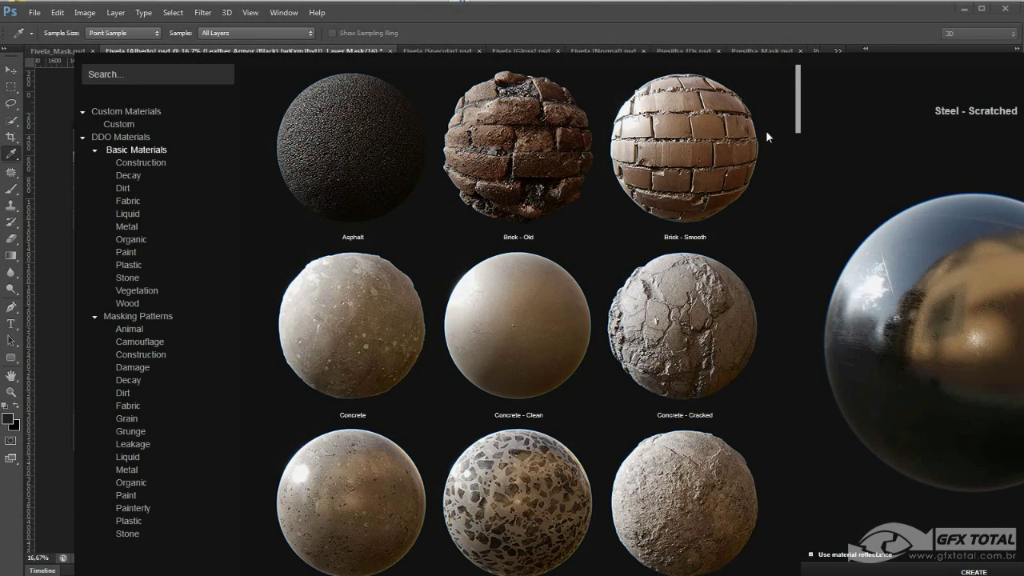
Create a Fabric > Cotton material layer above the leather on Fivela
{"action": "left_click", "coordinate": [130, 203]}
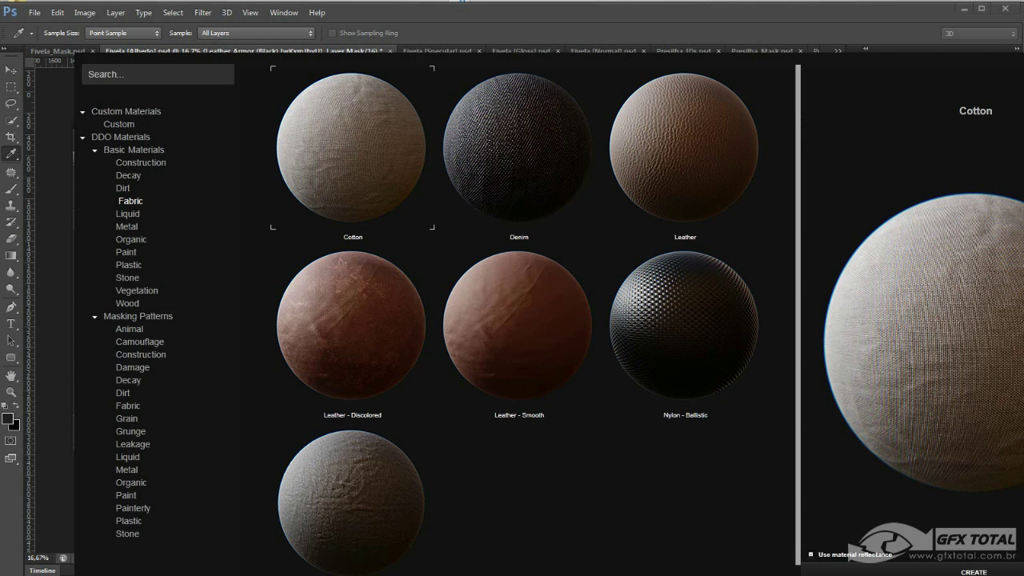
{"action": "left_click", "coordinate": [974, 571]}
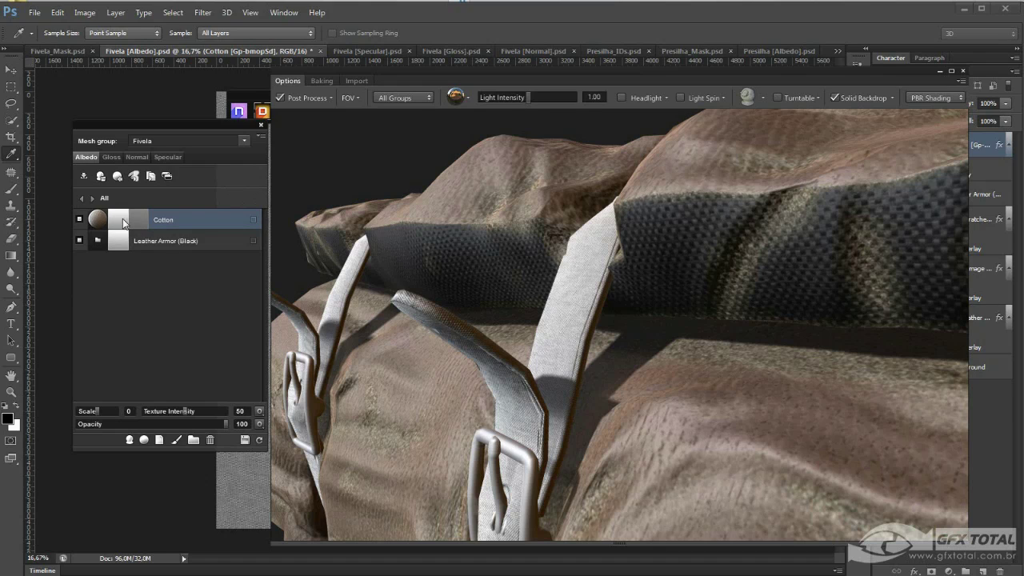
Limit the Cotton layer to ID colour D80000 and inspect the strap stitching from several angles
{"action": "left_click", "coordinate": [253, 221]}
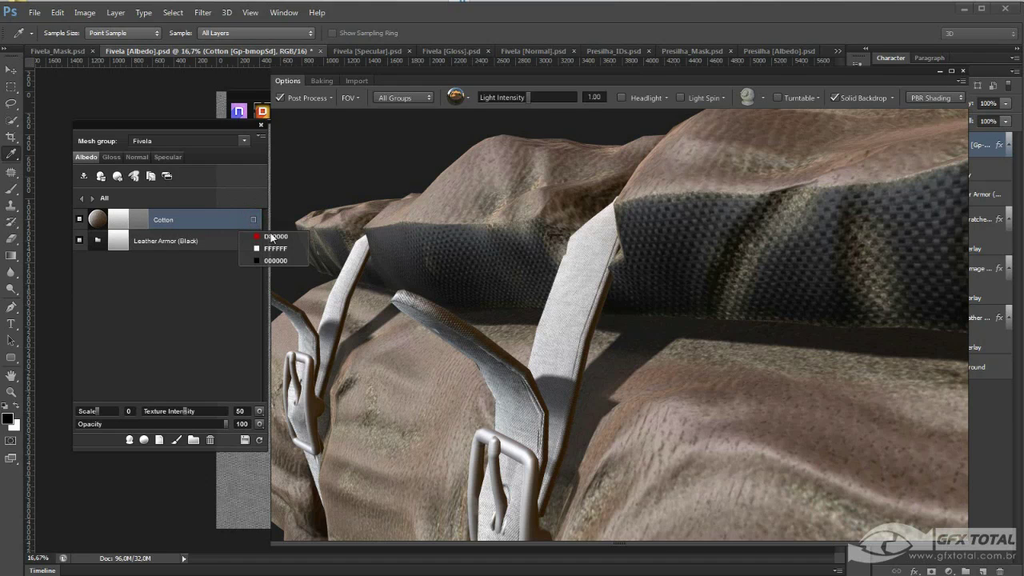
{"action": "left_click", "coordinate": [275, 236]}
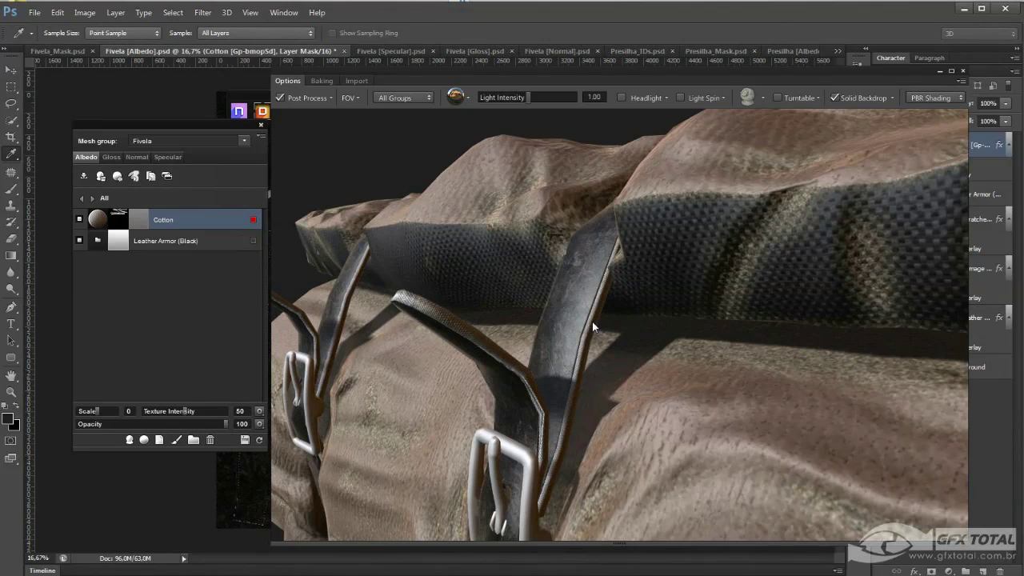
{"action": "mouse_move", "coordinate": [535, 376]}
{"action": "left_mouse_down"}
{"action": "mouse_move", "coordinate": [622, 358]}
{"action": "mouse_move", "coordinate": [597, 319]}
{"action": "left_mouse_up"}
{"action": "mouse_move", "coordinate": [597, 319]}
{"action": "right_mouse_down"}
{"action": "mouse_move", "coordinate": [597, 291]}
{"action": "mouse_move", "coordinate": [608, 381]}
{"action": "mouse_move", "coordinate": [613, 366]}
{"action": "mouse_move", "coordinate": [594, 367]}
{"action": "right_mouse_up"}
{"action": "mouse_move", "coordinate": [593, 367]}
{"action": "left_mouse_down"}
{"action": "mouse_move", "coordinate": [588, 388]}
{"action": "mouse_move", "coordinate": [558, 347]}
{"action": "mouse_move", "coordinate": [576, 339]}
{"action": "mouse_move", "coordinate": [519, 343]}
{"action": "left_mouse_up"}
{"action": "mouse_move", "coordinate": [531, 345]}
{"action": "left_mouse_down"}
{"action": "mouse_move", "coordinate": [576, 346]}
{"action": "mouse_move", "coordinate": [585, 365]}
{"action": "mouse_move", "coordinate": [585, 274]}
{"action": "mouse_move", "coordinate": [585, 318]}
{"action": "left_mouse_up"}
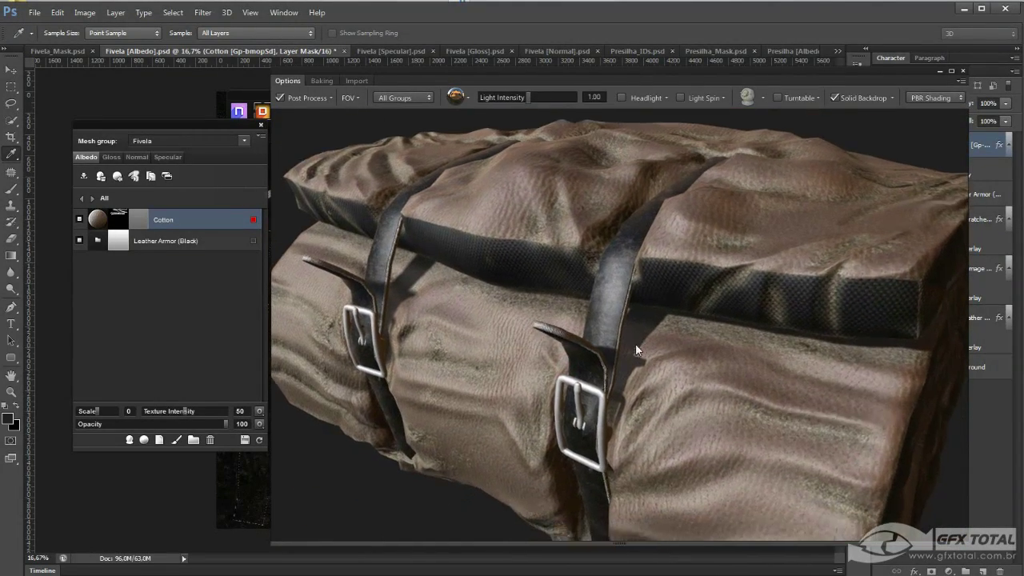
{"action": "mouse_move", "coordinate": [637, 272]}
{"action": "left_mouse_down"}
{"action": "mouse_move", "coordinate": [733, 309]}
{"action": "mouse_move", "coordinate": [708, 346]}
{"action": "mouse_move", "coordinate": [613, 265]}
{"action": "left_mouse_up"}
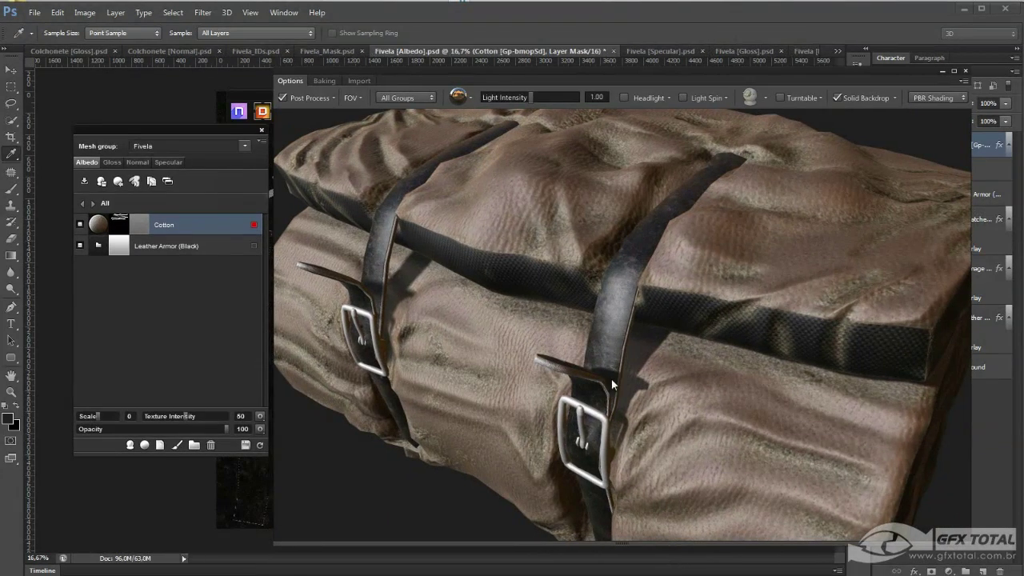
Search the library for sand and create a Sand - Beach layer atop the Fivela stack
{"action": "left_click", "coordinate": [145, 446]}
{"action": "type", "text": "s"}
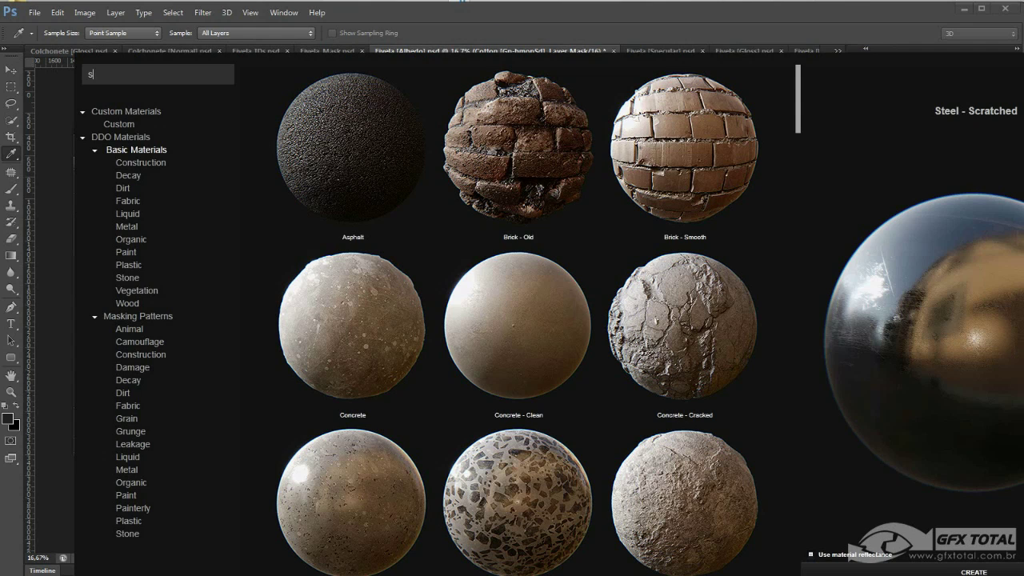
{"action": "type", "text": "and"}
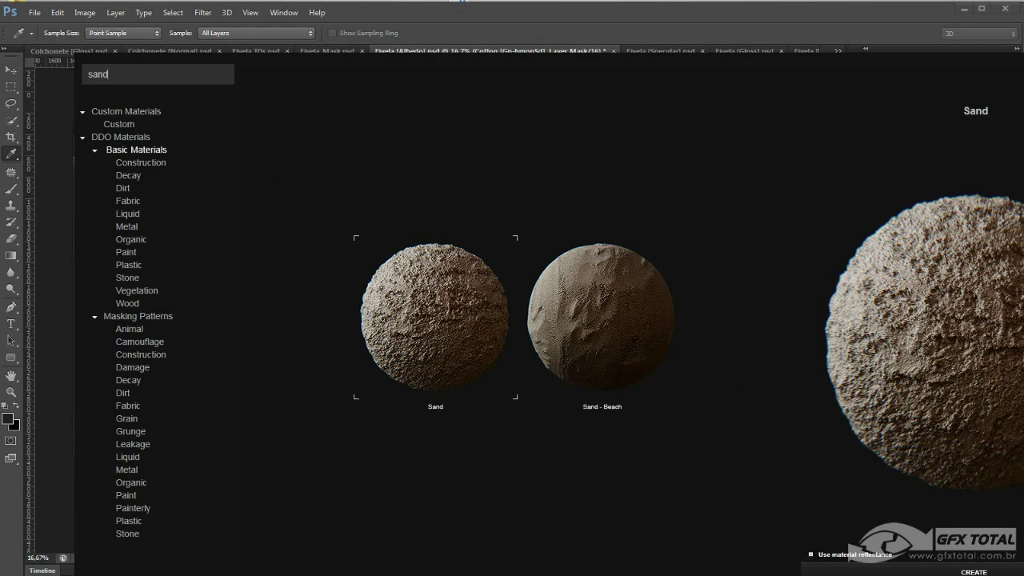
{"action": "left_click_drag", "start_coordinate": [1023, 574], "coordinate": [859, 522]}
{"action": "left_click", "coordinate": [388, 367]}
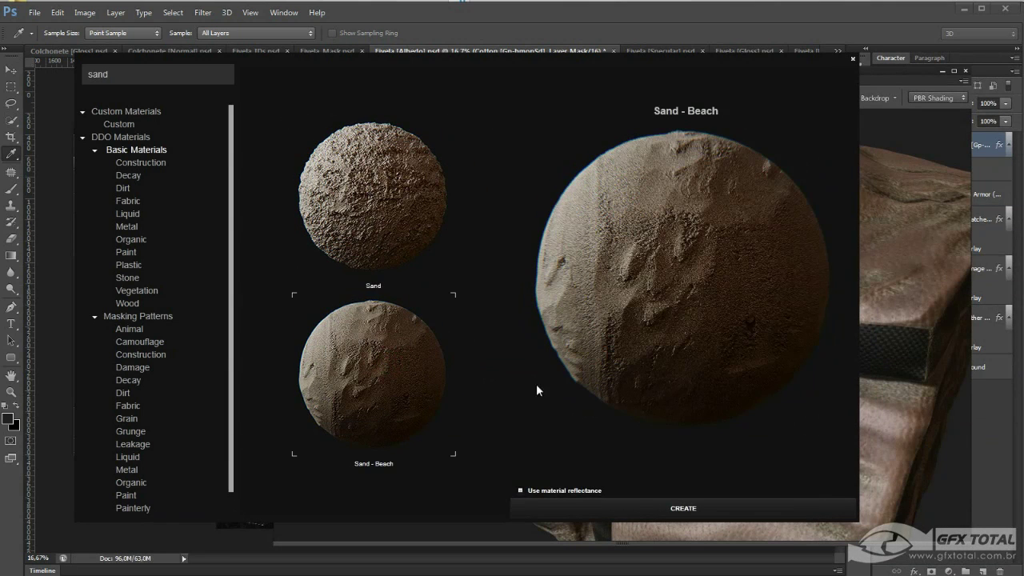
{"action": "left_click", "coordinate": [681, 509]}
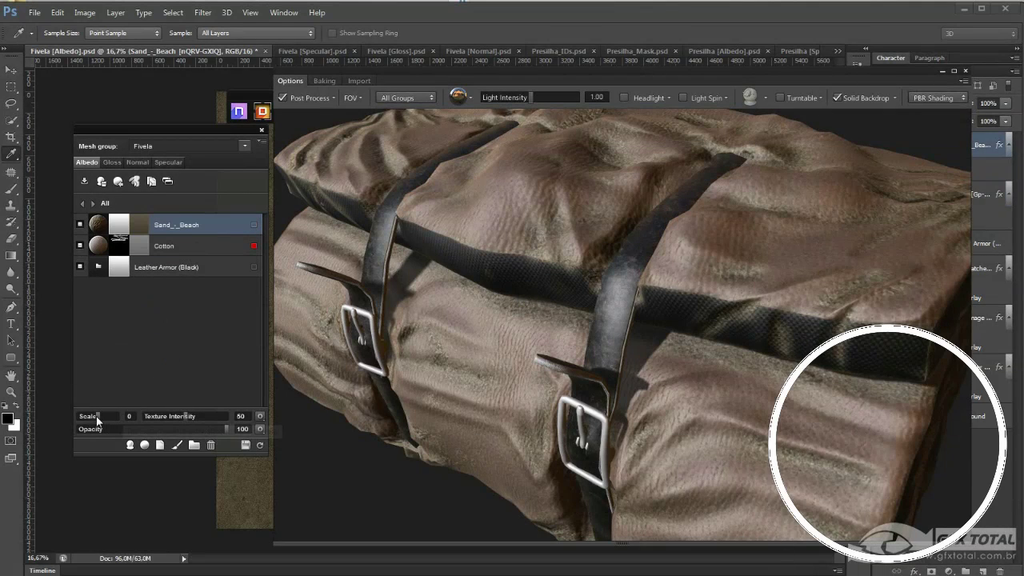
Set the Sand - Beach layer's scale to -1 and start editing its mask
{"action": "left_click_drag", "start_coordinate": [96, 416], "coordinate": [91, 416]}
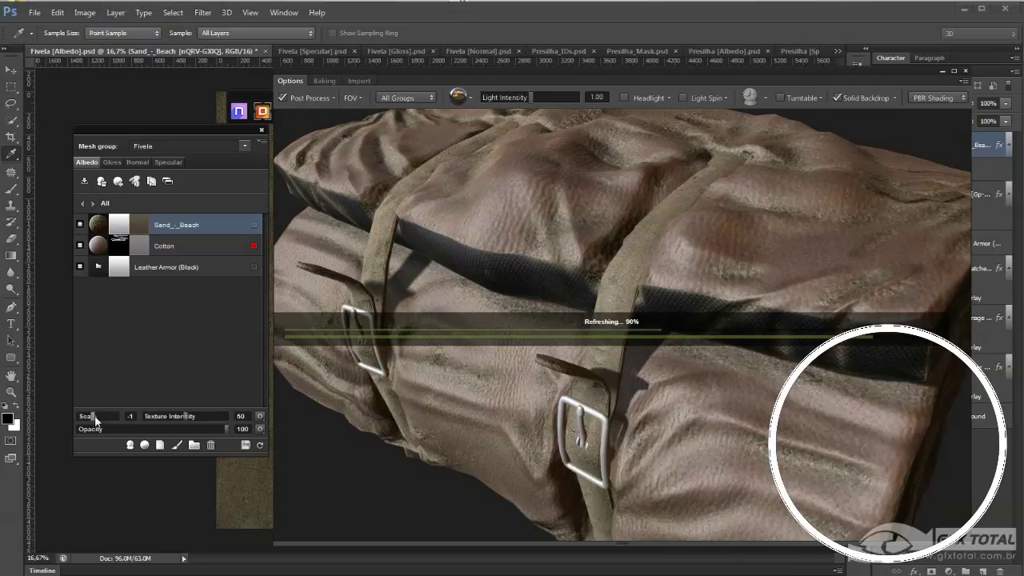
{"action": "left_click", "coordinate": [118, 224]}
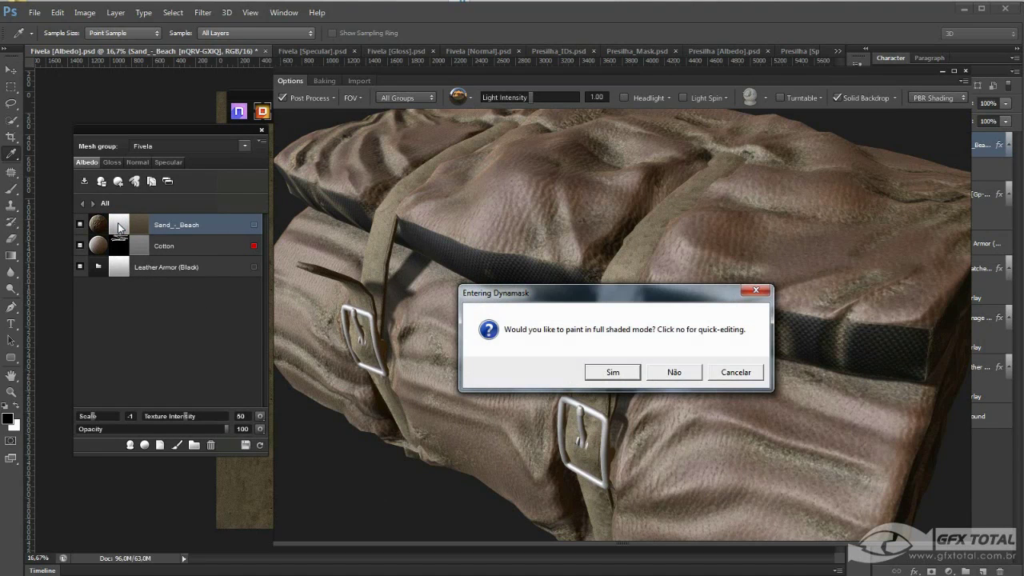
Skip shaded painting, apply the Light Edge Scratches Dynamask preset and lower Tightness to 28
{"action": "left_click", "coordinate": [675, 372]}
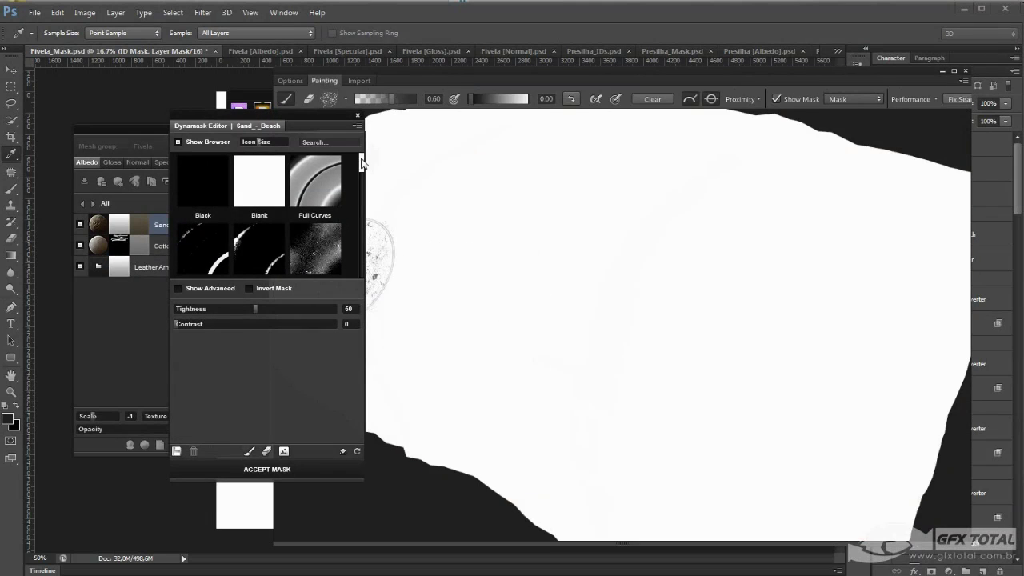
{"action": "mouse_move", "coordinate": [362, 162]}
{"action": "left_mouse_down"}
{"action": "mouse_move", "coordinate": [368, 200]}
{"action": "mouse_move", "coordinate": [268, 233]}
{"action": "left_mouse_up"}
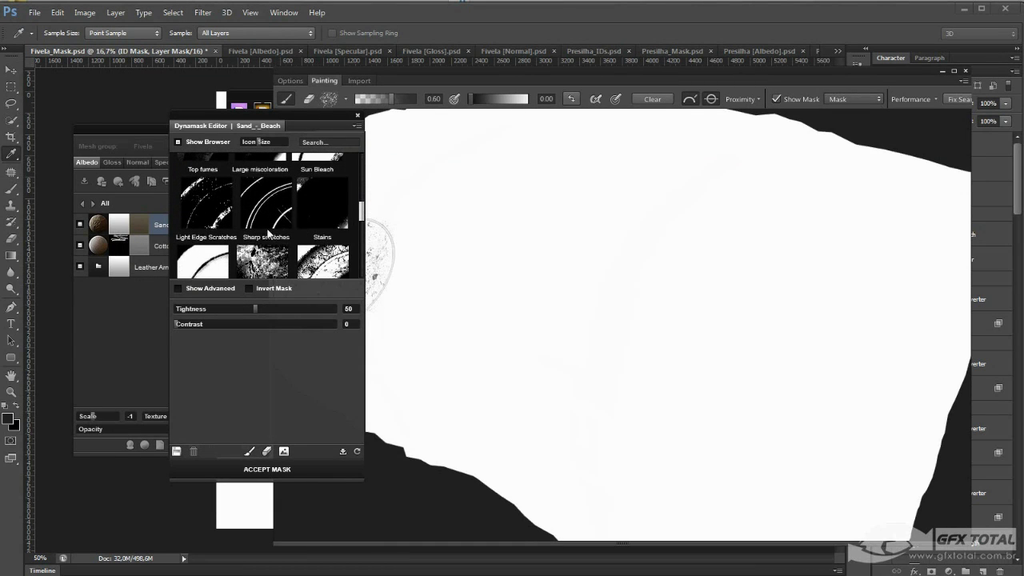
{"action": "left_click", "coordinate": [206, 200]}
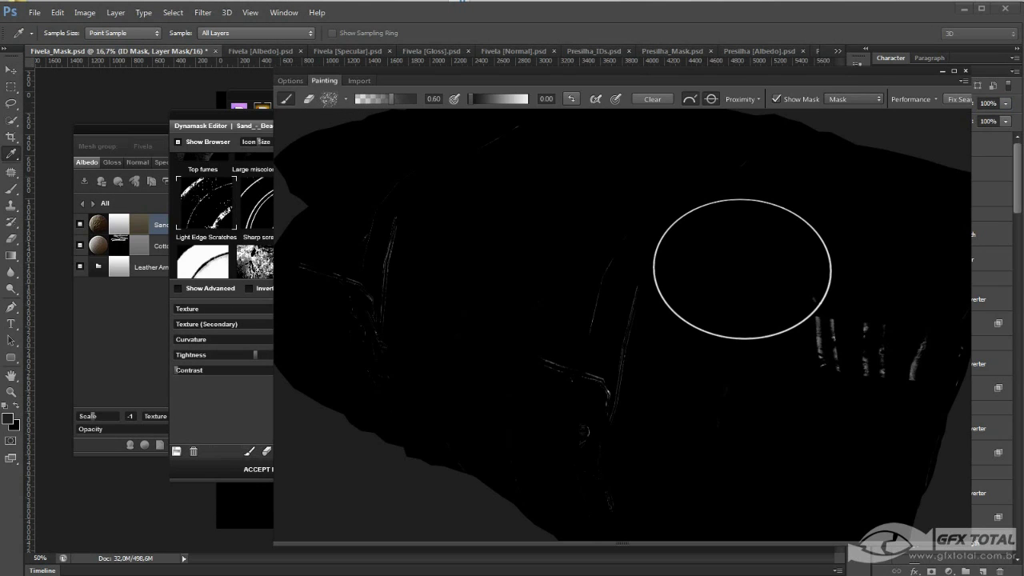
{"action": "left_click", "coordinate": [228, 412]}
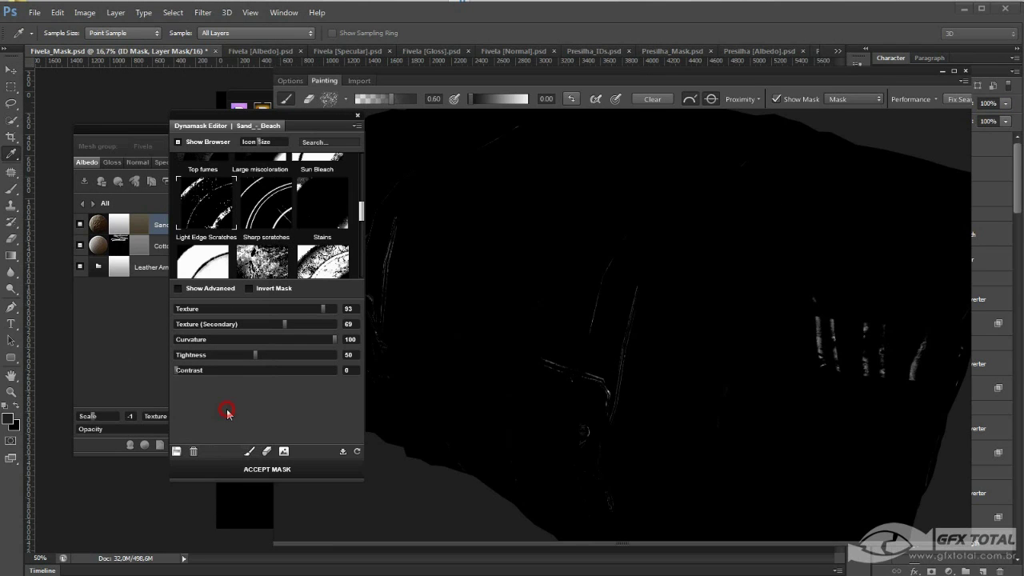
{"action": "left_click_drag", "start_coordinate": [253, 355], "coordinate": [241, 358]}
{"action": "left_click", "coordinate": [616, 345]}
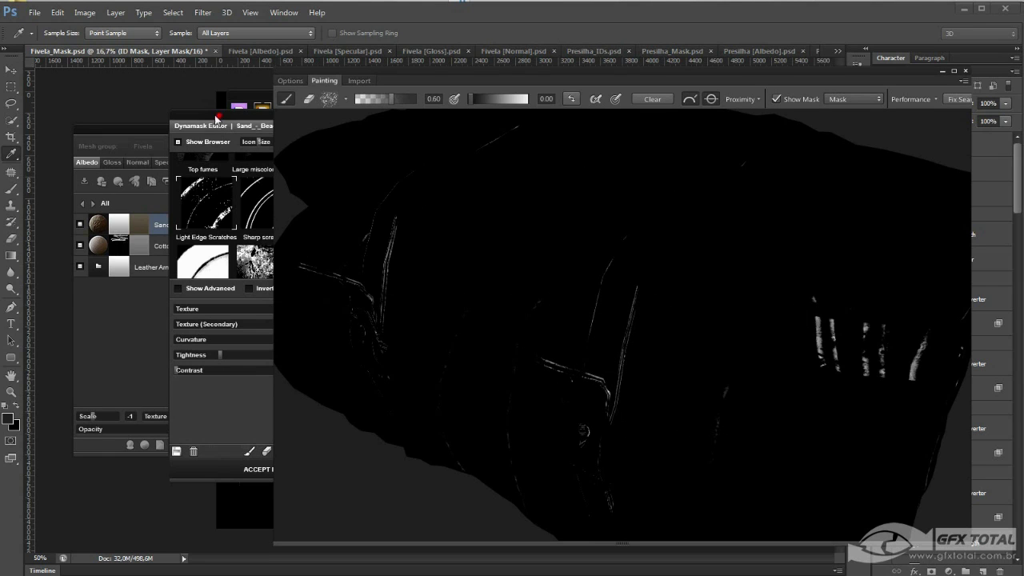
Raise the painting value to 1.00 and paint sand mask along the strap
{"action": "left_click_drag", "start_coordinate": [217, 120], "coordinate": [155, 113]}
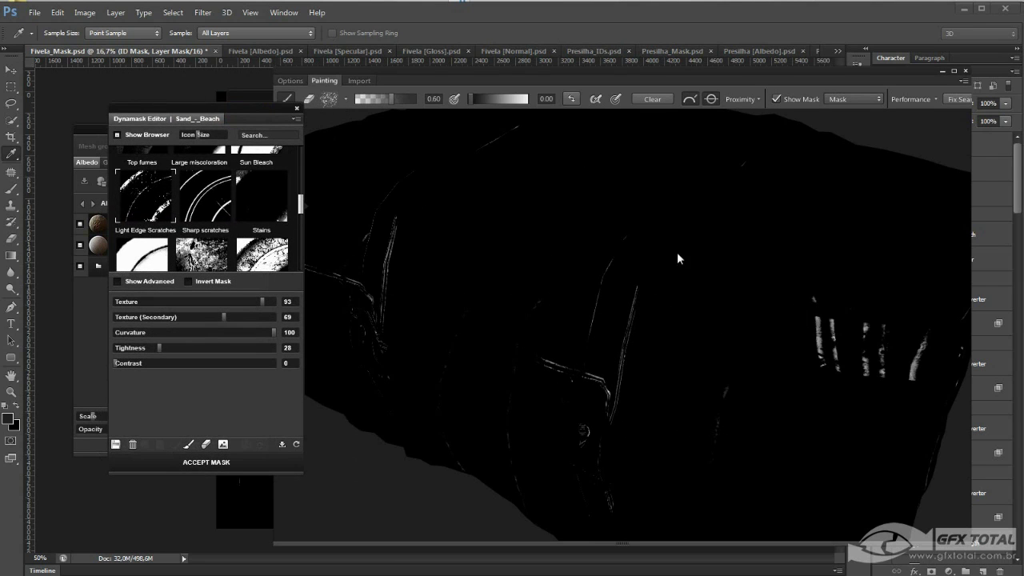
{"action": "mouse_move", "coordinate": [383, 483]}
{"action": "right_mouse_down"}
{"action": "mouse_move", "coordinate": [552, 466]}
{"action": "mouse_move", "coordinate": [445, 489]}
{"action": "right_mouse_up"}
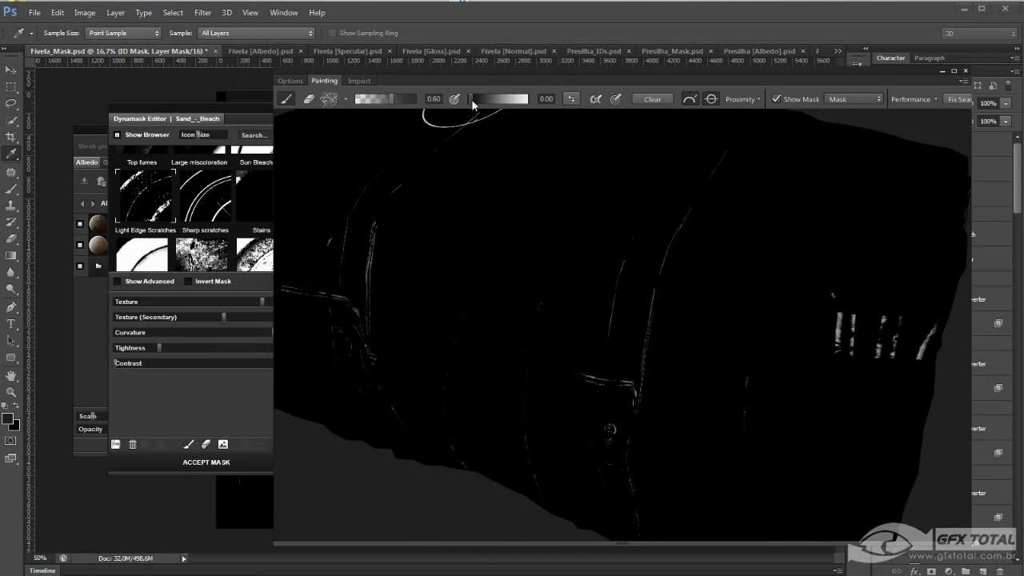
{"action": "left_click_drag", "start_coordinate": [518, 104], "coordinate": [529, 101]}
{"action": "mouse_move", "coordinate": [640, 275]}
{"action": "left_mouse_down"}
{"action": "mouse_move", "coordinate": [636, 359]}
{"action": "mouse_move", "coordinate": [670, 217]}
{"action": "mouse_move", "coordinate": [703, 192]}
{"action": "mouse_move", "coordinate": [616, 492]}
{"action": "mouse_move", "coordinate": [320, 286]}
{"action": "mouse_move", "coordinate": [354, 206]}
{"action": "left_mouse_up"}
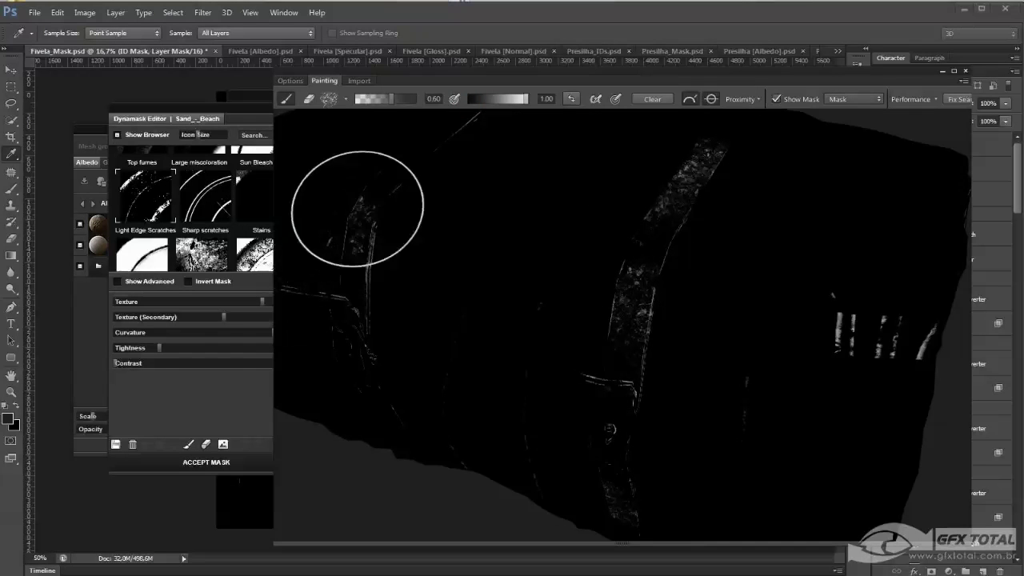
{"action": "left_click_drag", "start_coordinate": [370, 520], "coordinate": [402, 397], "text": "alt"}
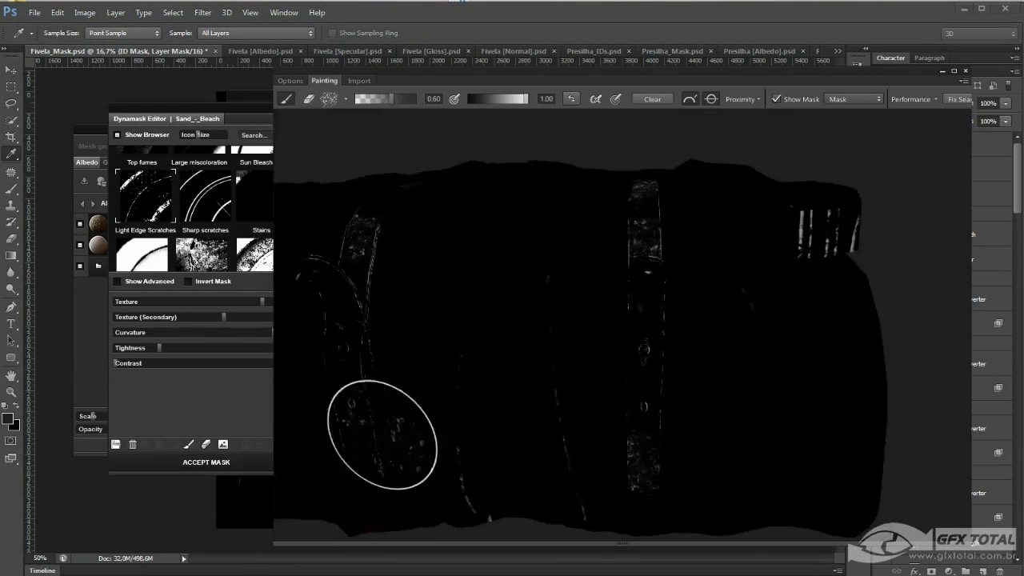
Make the brush much smaller and paint the mask down the length of the strap
{"action": "left_click", "coordinate": [328, 98]}
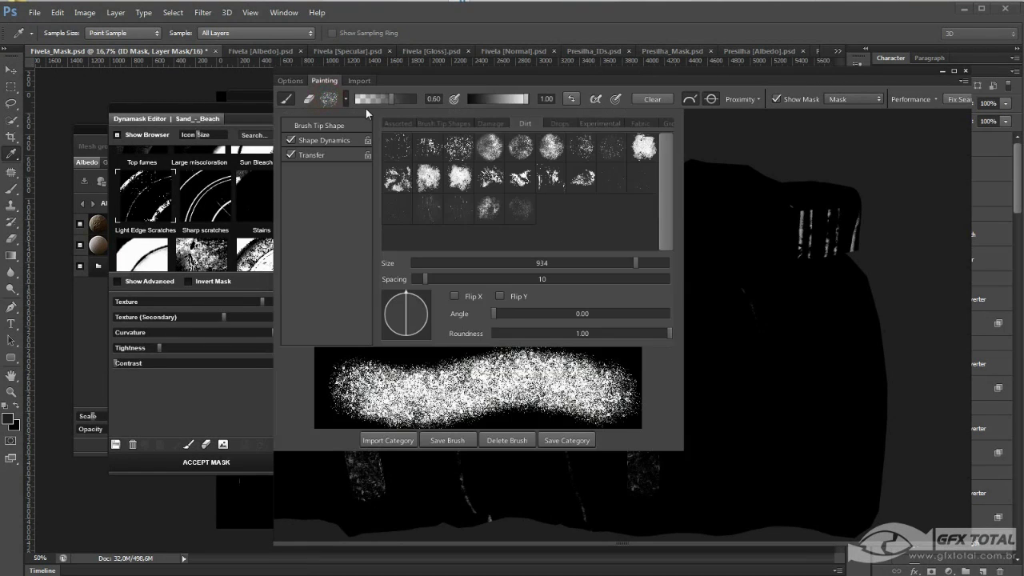
{"action": "left_click_drag", "start_coordinate": [570, 264], "coordinate": [564, 265]}
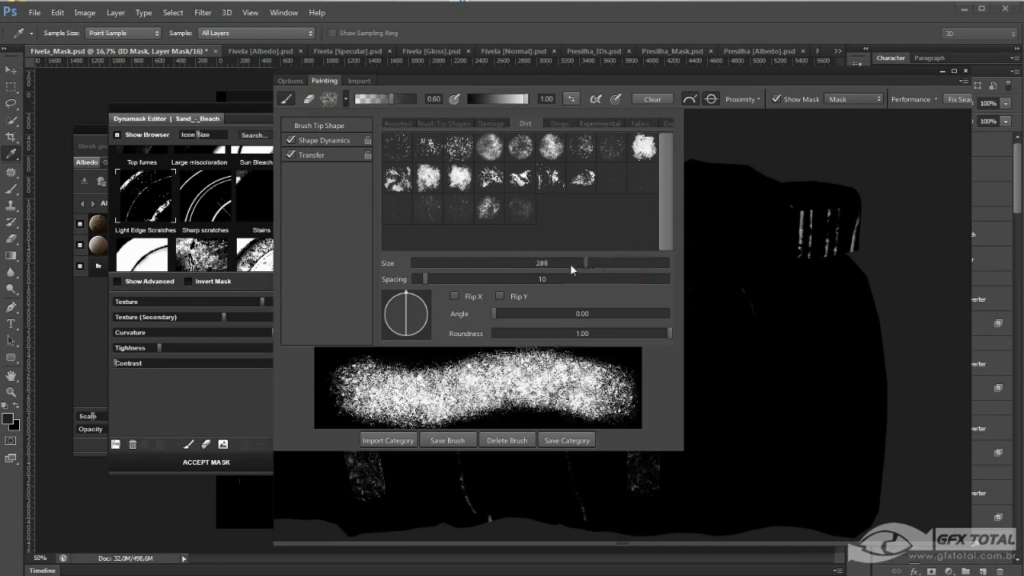
{"action": "left_click", "coordinate": [905, 300]}
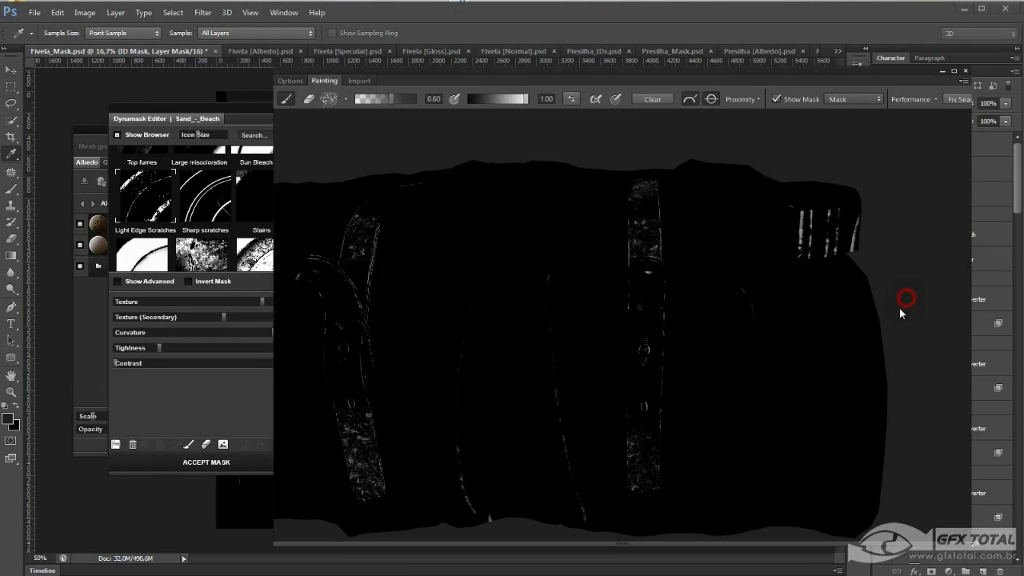
{"action": "scroll", "coordinate": [906, 312], "scroll_direction": "up", "scroll_amount": 2}
{"action": "scroll", "coordinate": [898, 300], "scroll_direction": "up", "scroll_amount": 2}
{"action": "scroll", "coordinate": [896, 304], "scroll_direction": "up", "scroll_amount": 3}
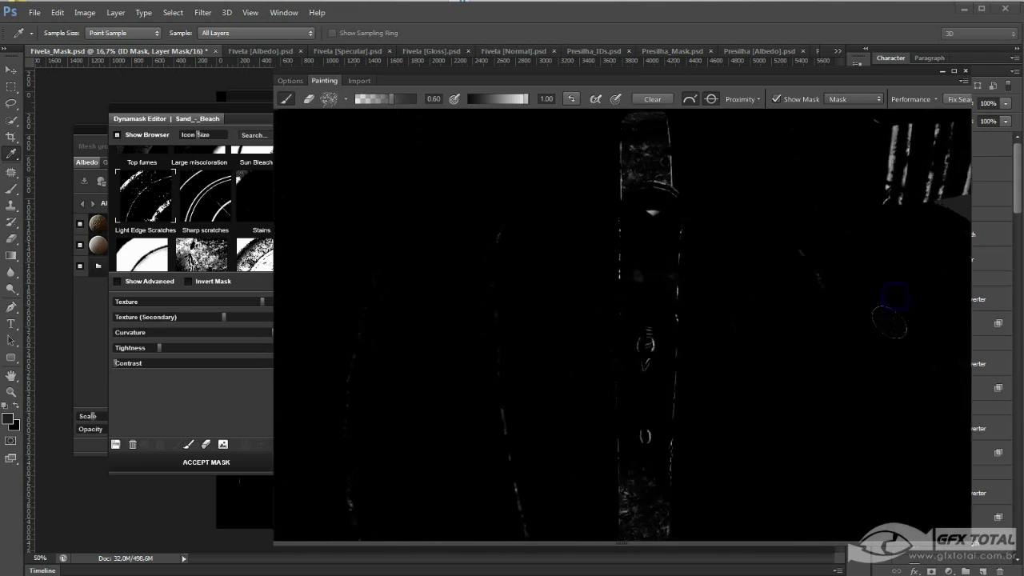
{"action": "left_click_drag", "start_coordinate": [804, 160], "coordinate": [826, 190]}
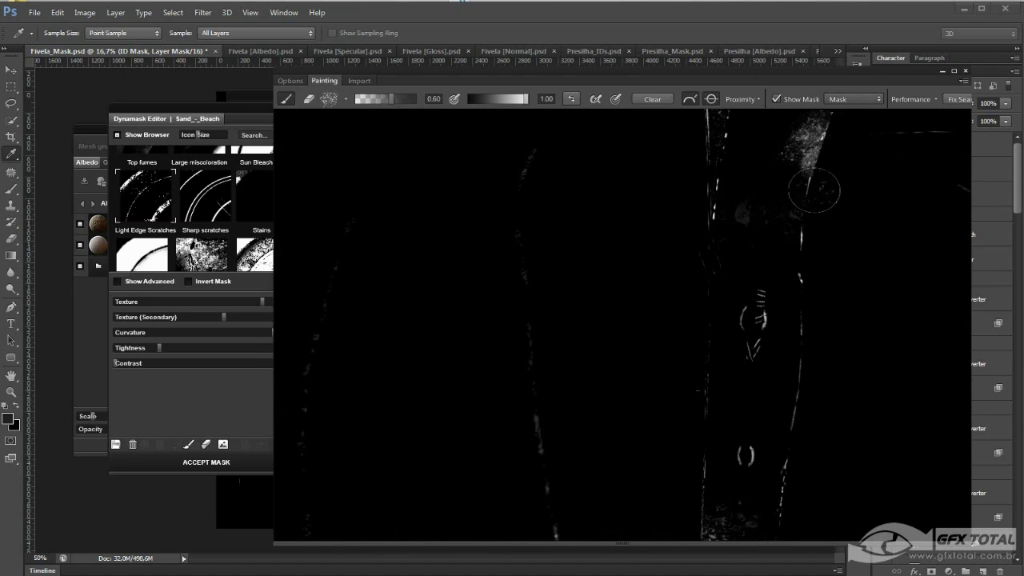
{"action": "mouse_move", "coordinate": [725, 154]}
{"action": "left_mouse_down"}
{"action": "mouse_move", "coordinate": [709, 201]}
{"action": "mouse_move", "coordinate": [716, 395]}
{"action": "mouse_move", "coordinate": [695, 445]}
{"action": "left_mouse_up"}
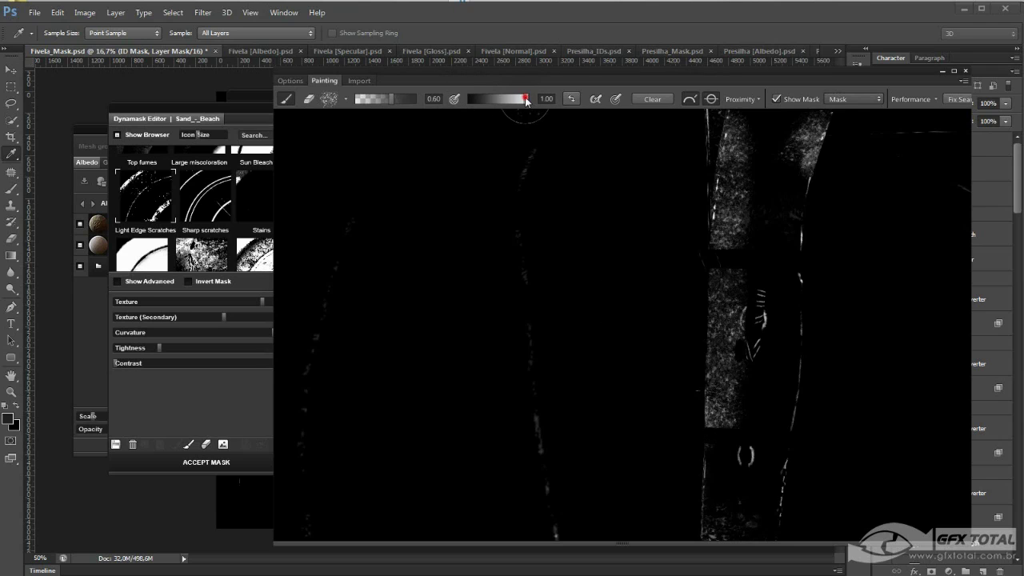
Lower brush flow to 0.31 and paint softer mask on the strap, buckle and upper strap
{"action": "mouse_move", "coordinate": [745, 338]}
{"action": "left_mouse_down"}
{"action": "mouse_move", "coordinate": [715, 434]}
{"action": "mouse_move", "coordinate": [761, 331]}
{"action": "mouse_move", "coordinate": [744, 297]}
{"action": "mouse_move", "coordinate": [752, 234]}
{"action": "left_mouse_up"}
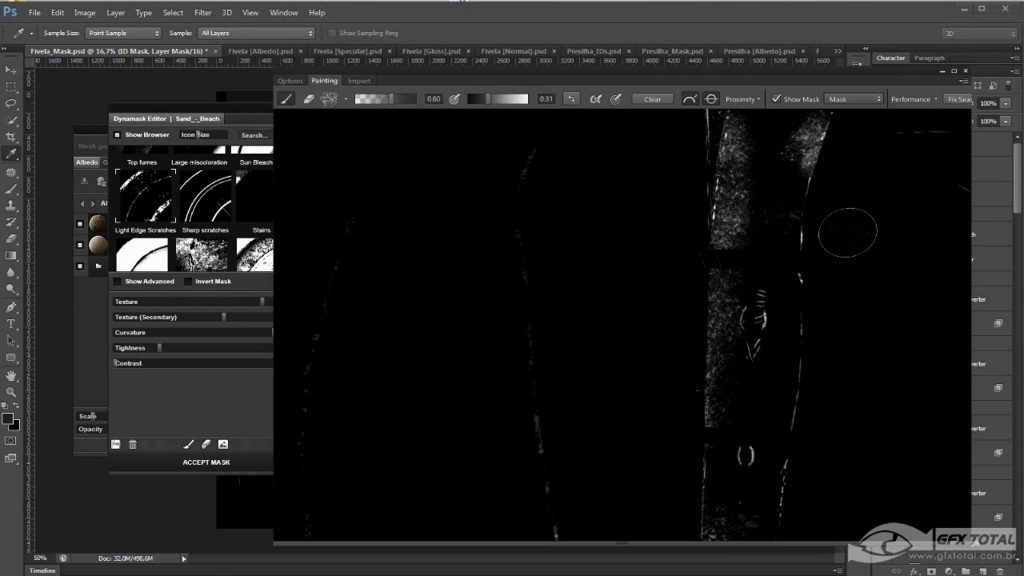
{"action": "mouse_move", "coordinate": [851, 229]}
{"action": "left_mouse_down", "text": "alt"}
{"action": "mouse_move", "coordinate": [823, 240]}
{"action": "mouse_move", "coordinate": [841, 222]}
{"action": "mouse_move", "coordinate": [758, 349]}
{"action": "left_mouse_up", "text": "alt"}
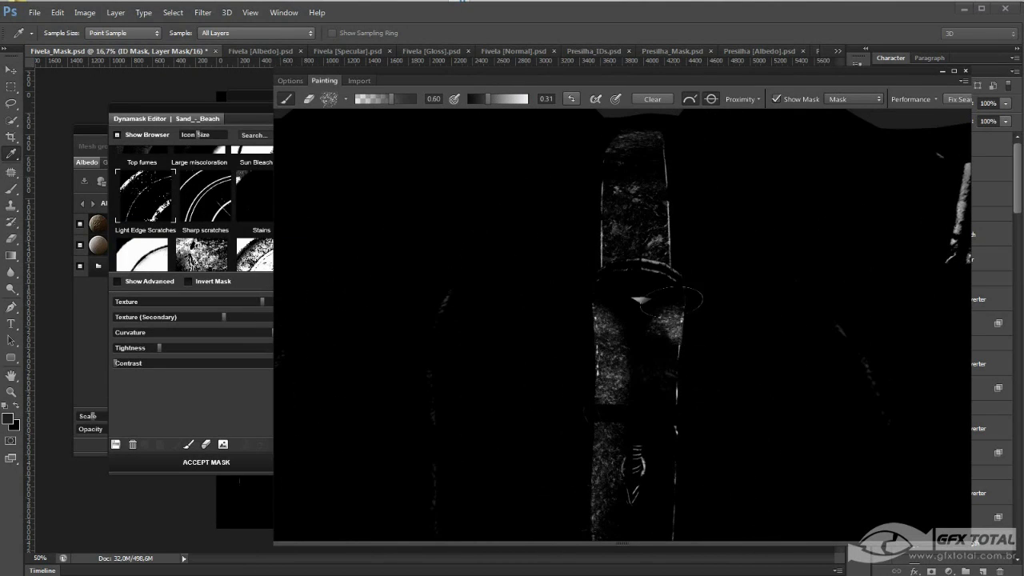
{"action": "left_click_drag", "start_coordinate": [640, 322], "coordinate": [625, 304], "text": "alt"}
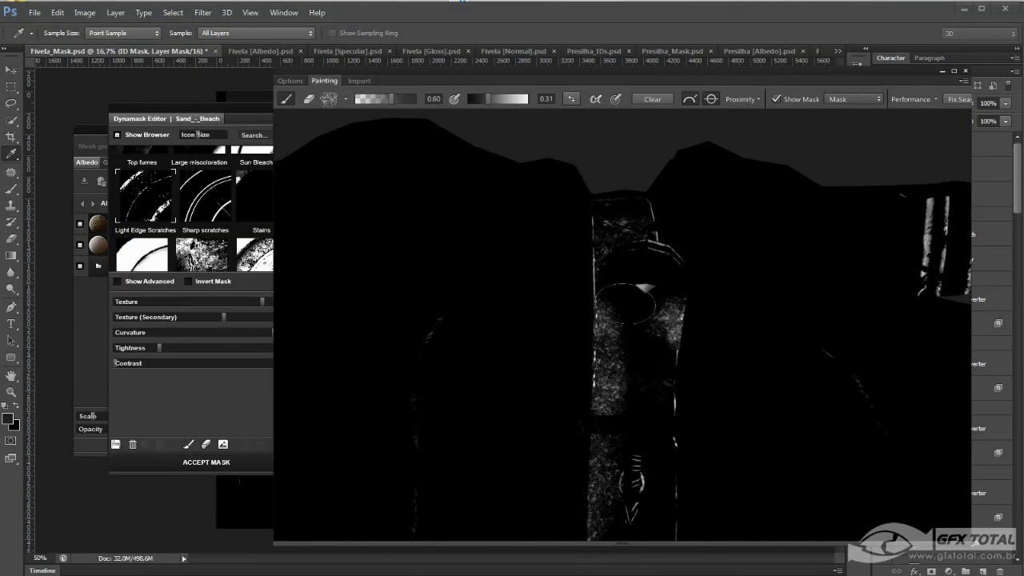
{"action": "left_click_drag", "start_coordinate": [633, 342], "coordinate": [642, 404]}
{"action": "mouse_move", "coordinate": [712, 312]}
{"action": "left_mouse_down", "text": "alt"}
{"action": "mouse_move", "coordinate": [720, 427]}
{"action": "mouse_move", "coordinate": [753, 369]}
{"action": "mouse_move", "coordinate": [743, 395]}
{"action": "mouse_move", "coordinate": [645, 435]}
{"action": "mouse_move", "coordinate": [789, 293]}
{"action": "mouse_move", "coordinate": [749, 361]}
{"action": "mouse_move", "coordinate": [736, 327]}
{"action": "mouse_move", "coordinate": [724, 336]}
{"action": "left_mouse_up", "text": "alt"}
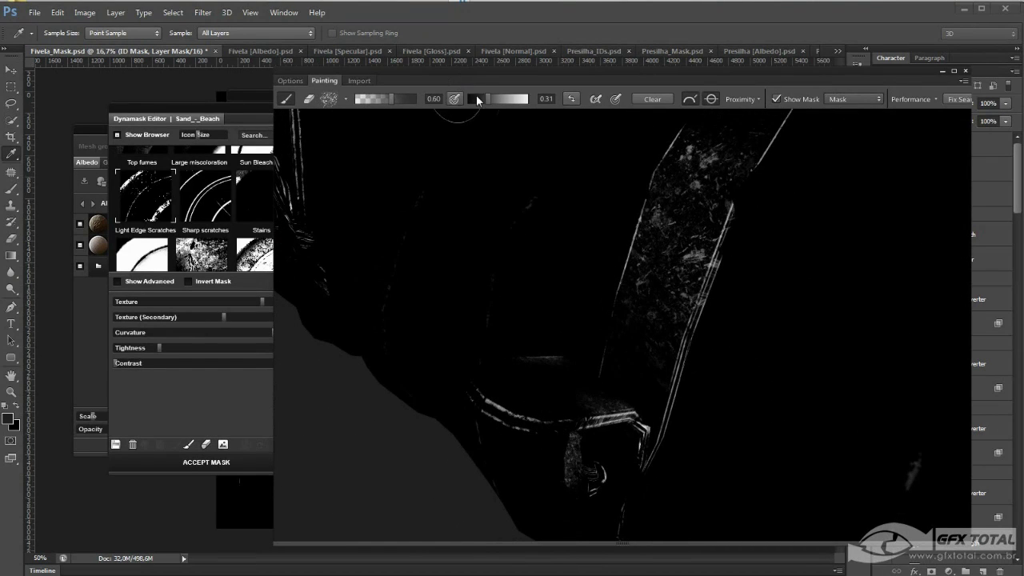
{"action": "mouse_move", "coordinate": [580, 408]}
{"action": "left_mouse_down"}
{"action": "mouse_move", "coordinate": [498, 411]}
{"action": "mouse_move", "coordinate": [613, 423]}
{"action": "left_mouse_up"}
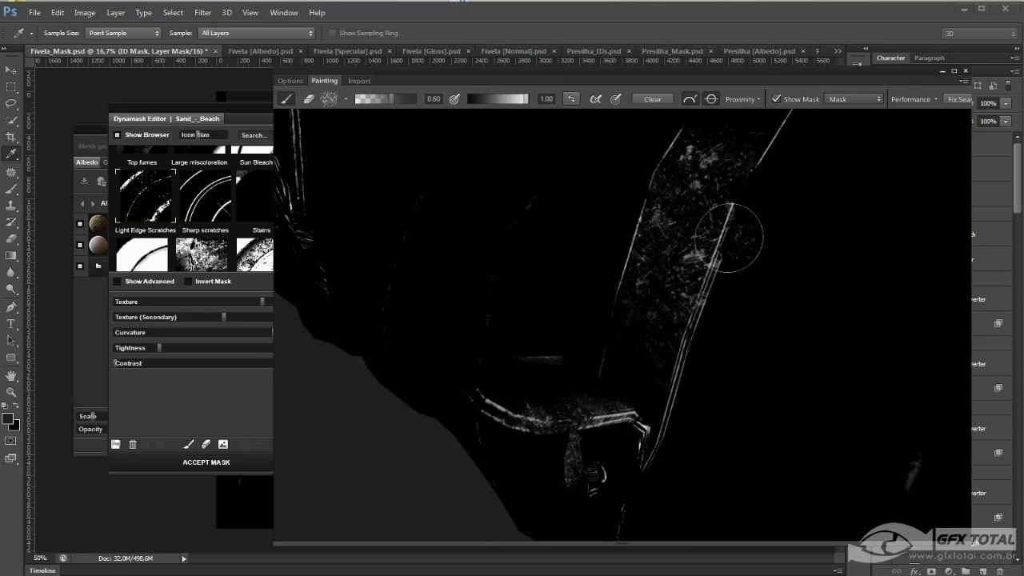
{"action": "mouse_move", "coordinate": [702, 228]}
{"action": "left_mouse_down"}
{"action": "mouse_move", "coordinate": [676, 376]}
{"action": "mouse_move", "coordinate": [714, 222]}
{"action": "left_mouse_up"}
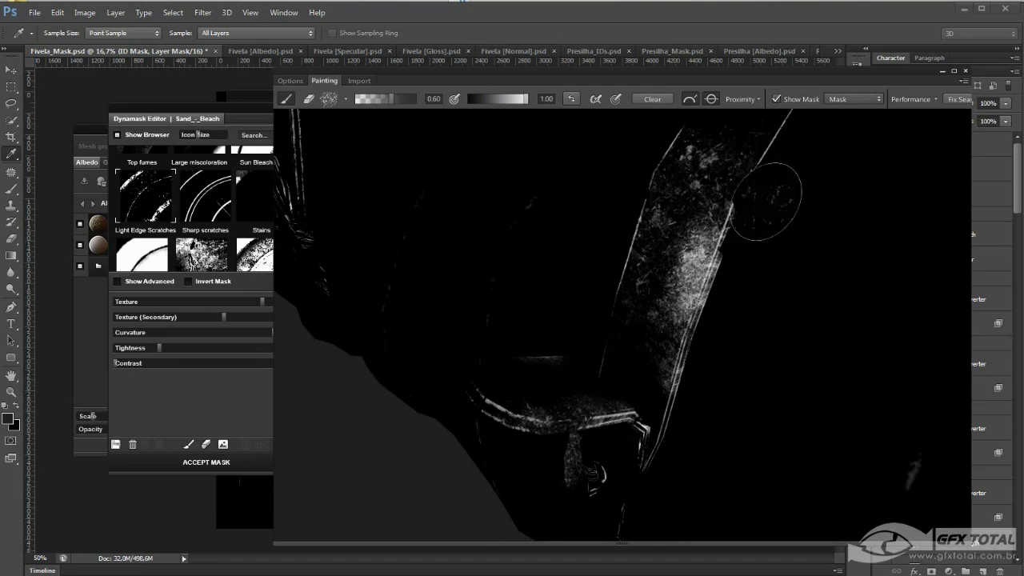
Brighten the mask on the upright strap, then orbit to inspect the masked straps
{"action": "mouse_move", "coordinate": [743, 184]}
{"action": "middle_mouse_down"}
{"action": "mouse_move", "coordinate": [827, 217]}
{"action": "mouse_move", "coordinate": [709, 248]}
{"action": "middle_mouse_up"}
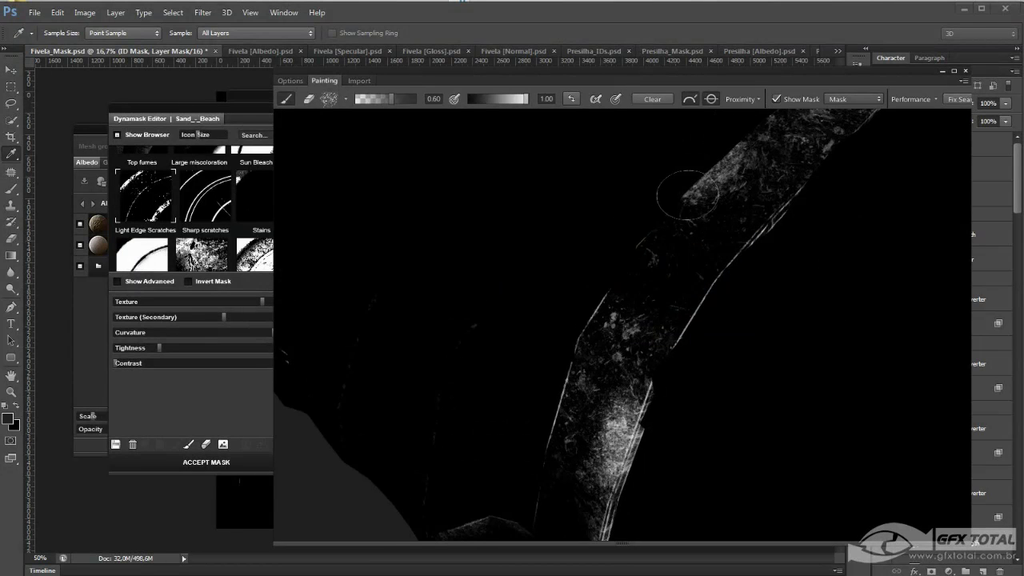
{"action": "scroll", "coordinate": [466, 261], "scroll_direction": "up", "scroll_amount": 2}
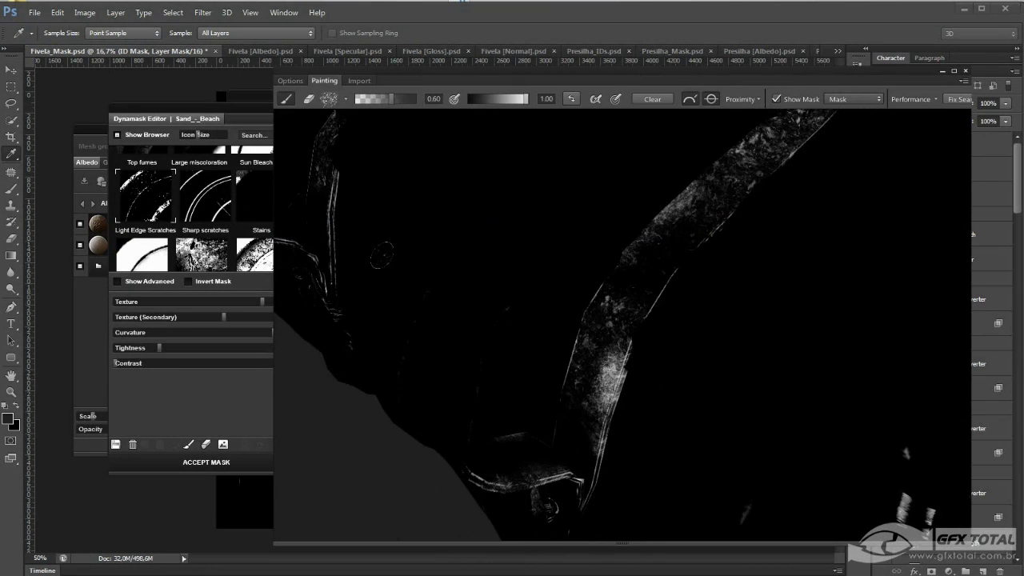
{"action": "mouse_move", "coordinate": [468, 254]}
{"action": "middle_mouse_down"}
{"action": "mouse_move", "coordinate": [648, 355]}
{"action": "mouse_move", "coordinate": [712, 368]}
{"action": "middle_mouse_up"}
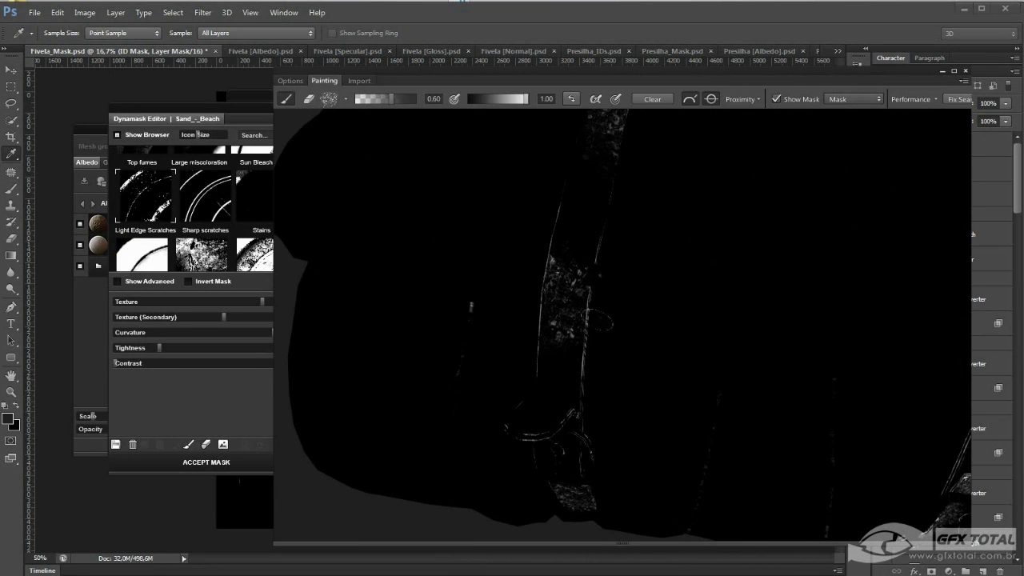
{"action": "left_click_drag", "start_coordinate": [580, 328], "coordinate": [628, 135]}
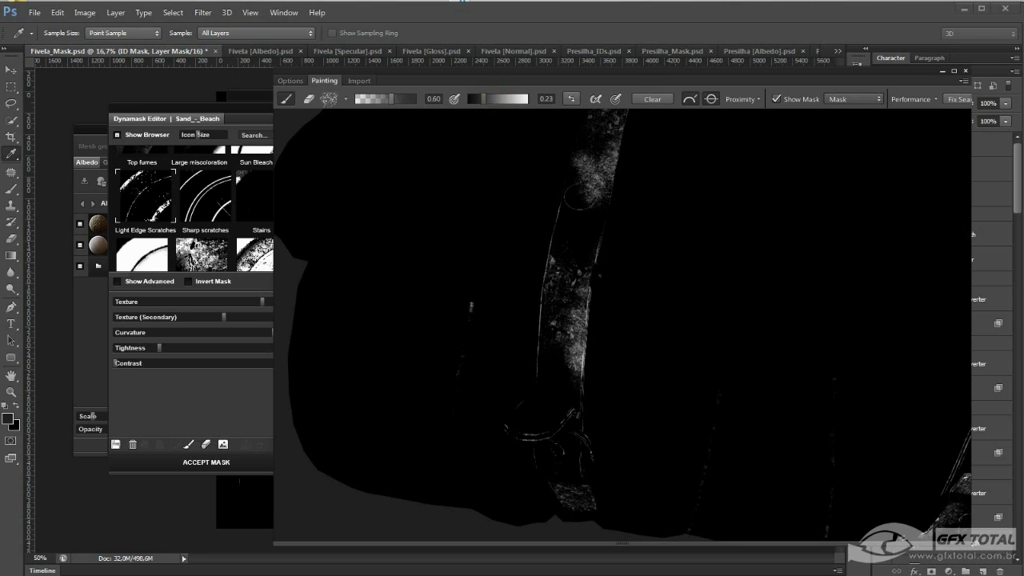
{"action": "mouse_move", "coordinate": [641, 368]}
{"action": "middle_mouse_down"}
{"action": "mouse_move", "coordinate": [679, 324]}
{"action": "mouse_move", "coordinate": [713, 334]}
{"action": "mouse_move", "coordinate": [825, 233]}
{"action": "mouse_move", "coordinate": [741, 243]}
{"action": "middle_mouse_up"}
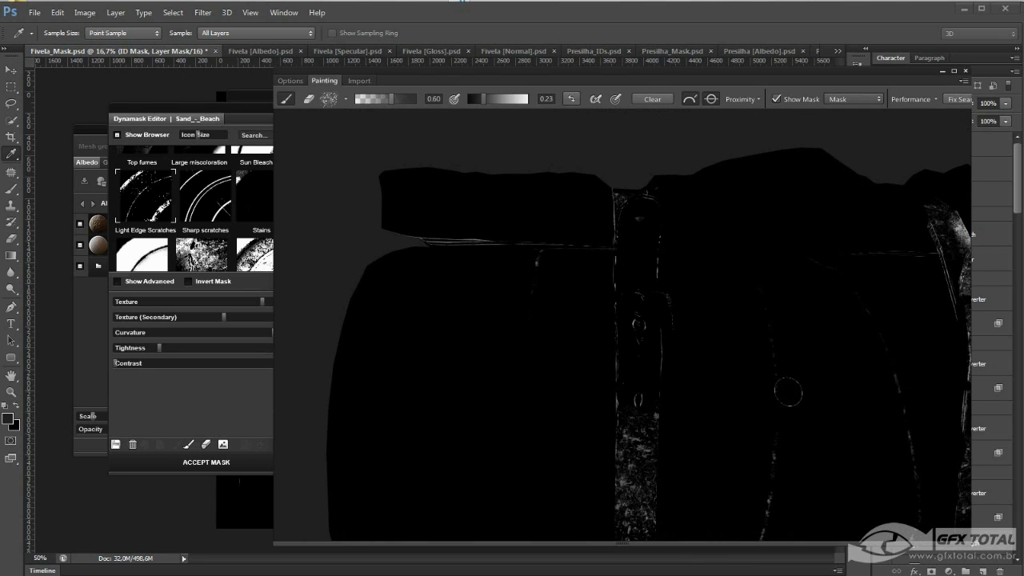
{"action": "mouse_move", "coordinate": [788, 392]}
{"action": "middle_mouse_down"}
{"action": "mouse_move", "coordinate": [704, 429]}
{"action": "mouse_move", "coordinate": [663, 275]}
{"action": "mouse_move", "coordinate": [629, 336]}
{"action": "mouse_move", "coordinate": [253, 148]}
{"action": "middle_mouse_up"}
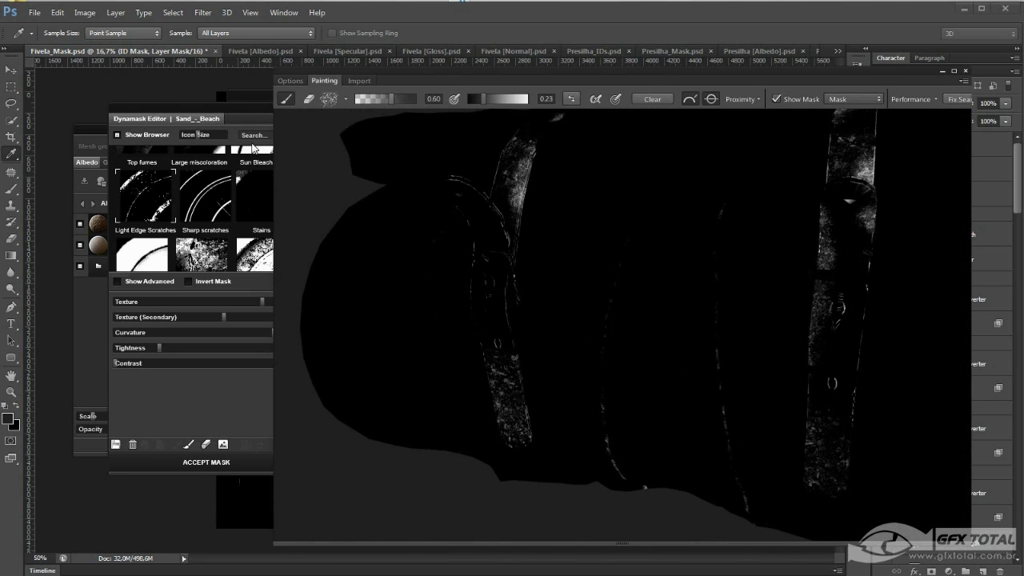
{"action": "left_click", "coordinate": [220, 105]}
Accept the sand mask, inspect the mat, and switch to Fivela's Normal map
{"action": "left_click", "coordinate": [224, 459]}
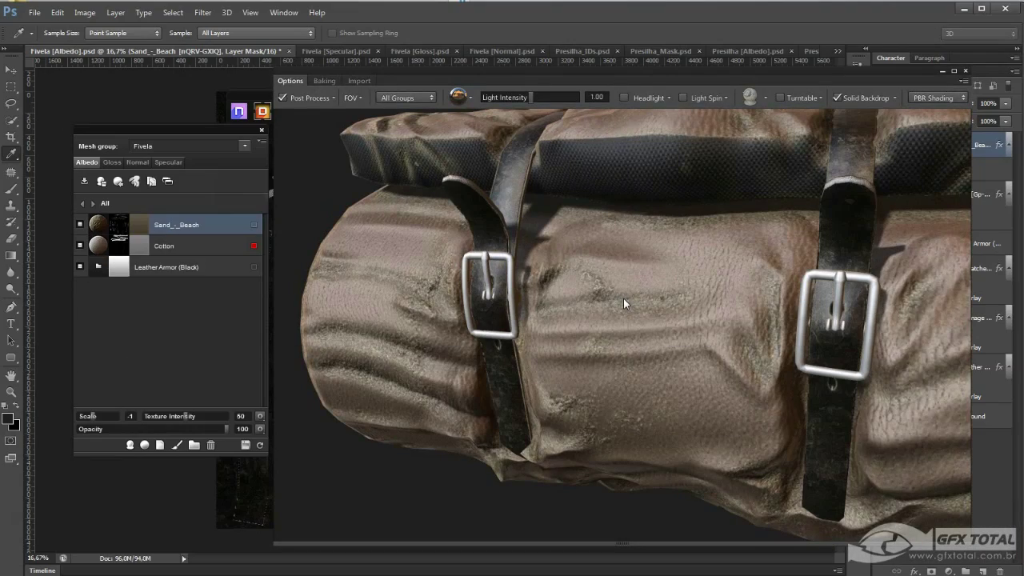
{"action": "mouse_move", "coordinate": [758, 420]}
{"action": "left_mouse_down"}
{"action": "mouse_move", "coordinate": [729, 407]}
{"action": "mouse_move", "coordinate": [727, 392]}
{"action": "mouse_move", "coordinate": [642, 413]}
{"action": "mouse_move", "coordinate": [683, 272]}
{"action": "mouse_move", "coordinate": [665, 344]}
{"action": "mouse_move", "coordinate": [695, 474]}
{"action": "mouse_move", "coordinate": [681, 414]}
{"action": "mouse_move", "coordinate": [737, 407]}
{"action": "mouse_move", "coordinate": [661, 409]}
{"action": "mouse_move", "coordinate": [687, 398]}
{"action": "left_mouse_up"}
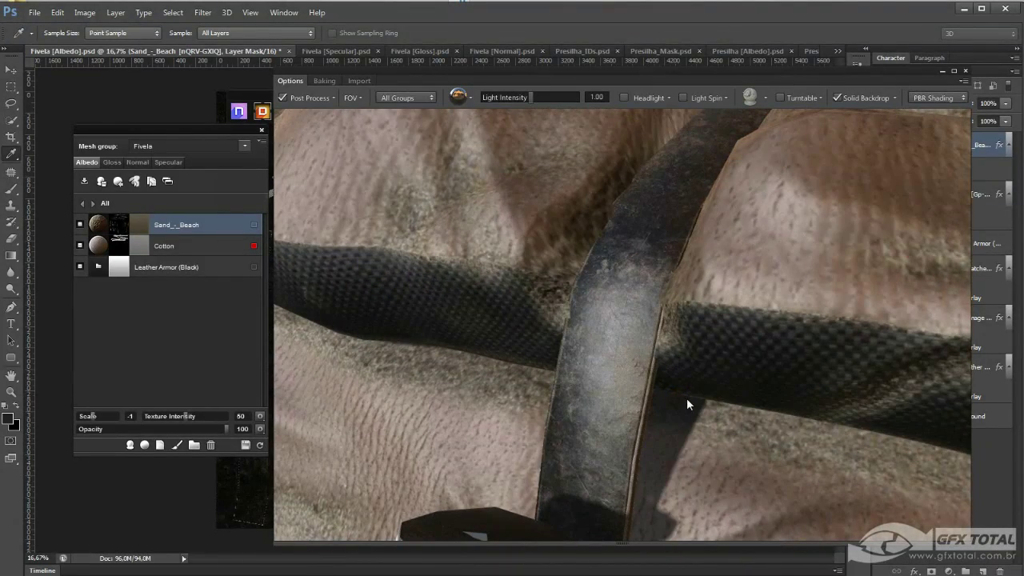
{"action": "left_click", "coordinate": [136, 163]}
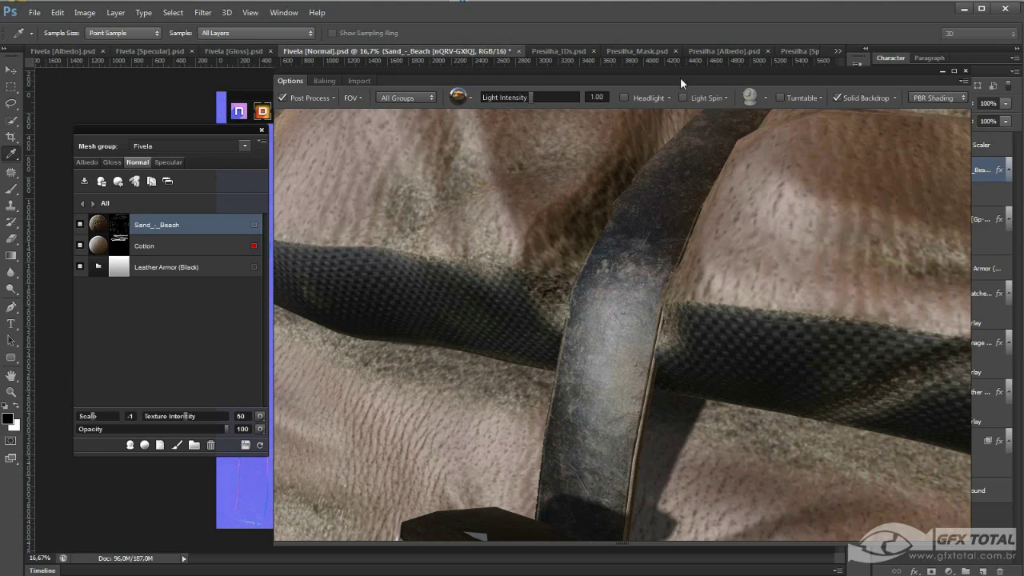
Move the 3D preview aside, show the Navigator and zoom around Fivela's normal map
{"action": "left_click_drag", "start_coordinate": [914, 70], "coordinate": [669, 498]}
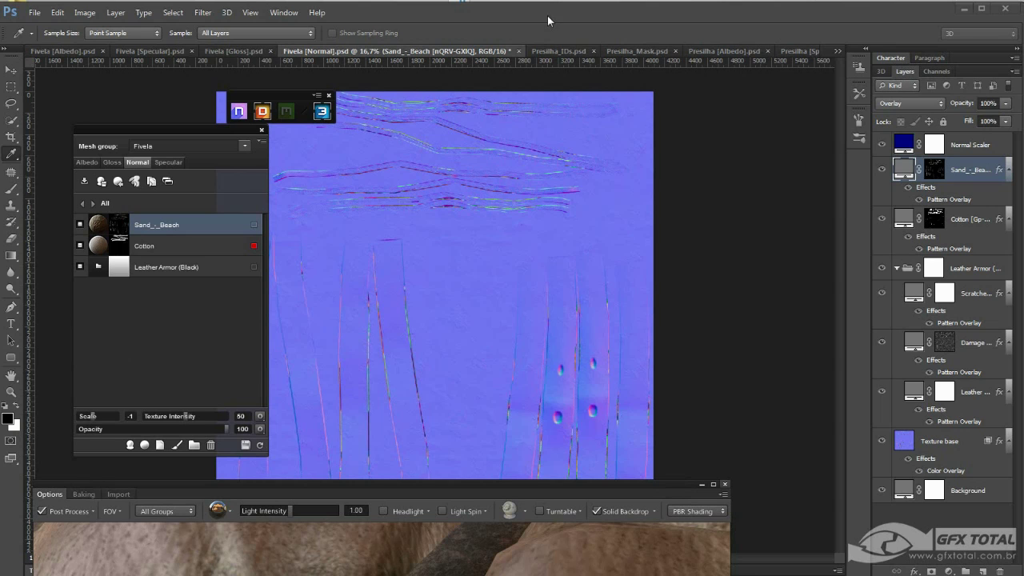
{"action": "left_click", "coordinate": [284, 14]}
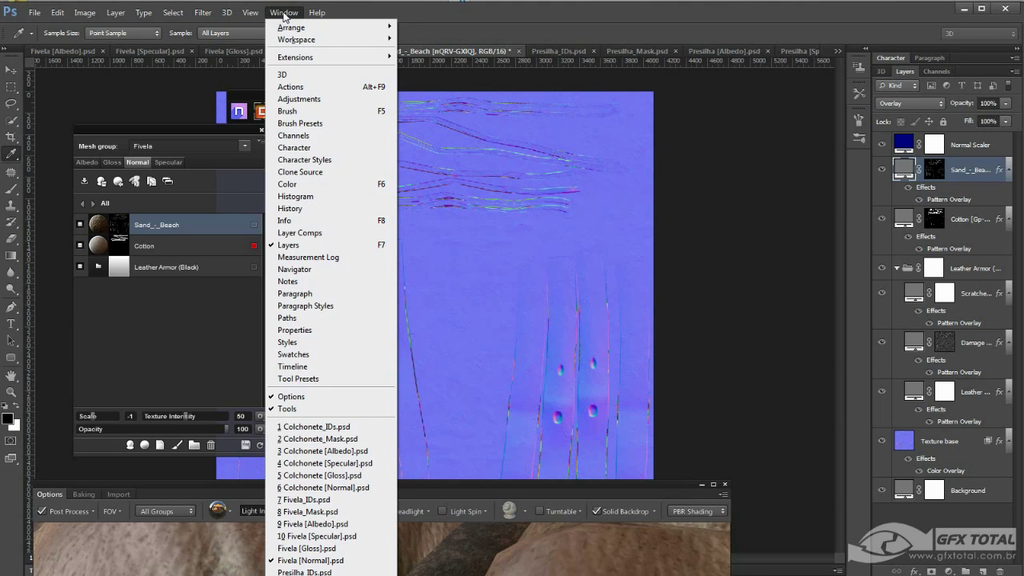
{"action": "left_click", "coordinate": [312, 269]}
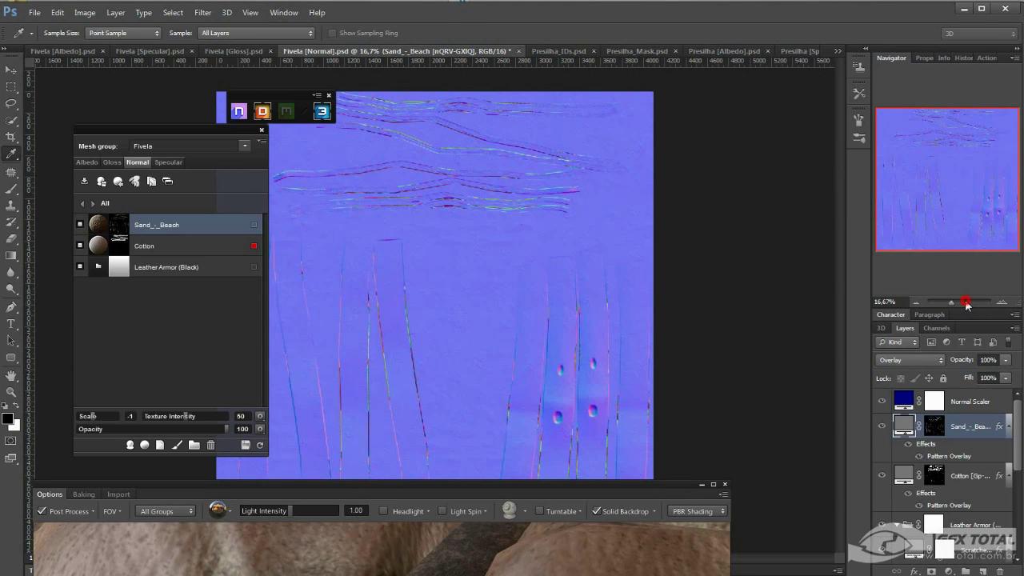
{"action": "left_click_drag", "start_coordinate": [966, 302], "coordinate": [978, 304]}
{"action": "left_click_drag", "start_coordinate": [952, 300], "coordinate": [972, 301]}
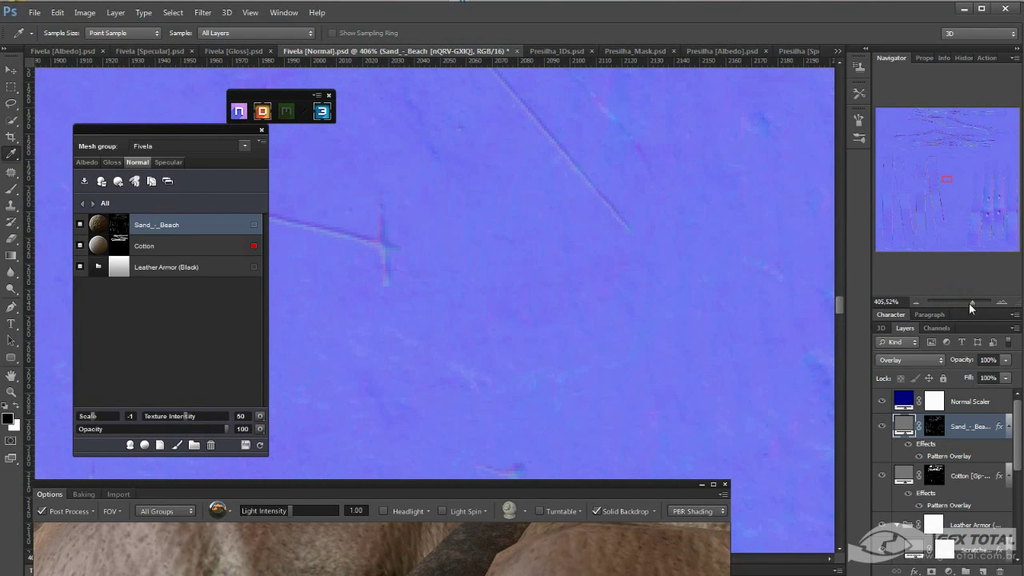
{"action": "left_click_drag", "start_coordinate": [969, 304], "coordinate": [966, 303]}
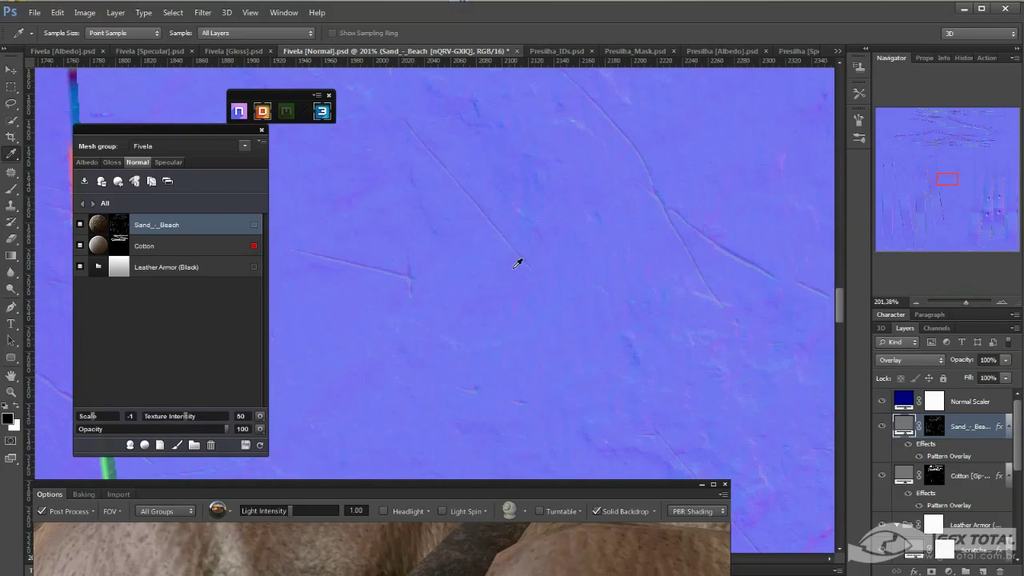
{"action": "left_click", "coordinate": [950, 302]}
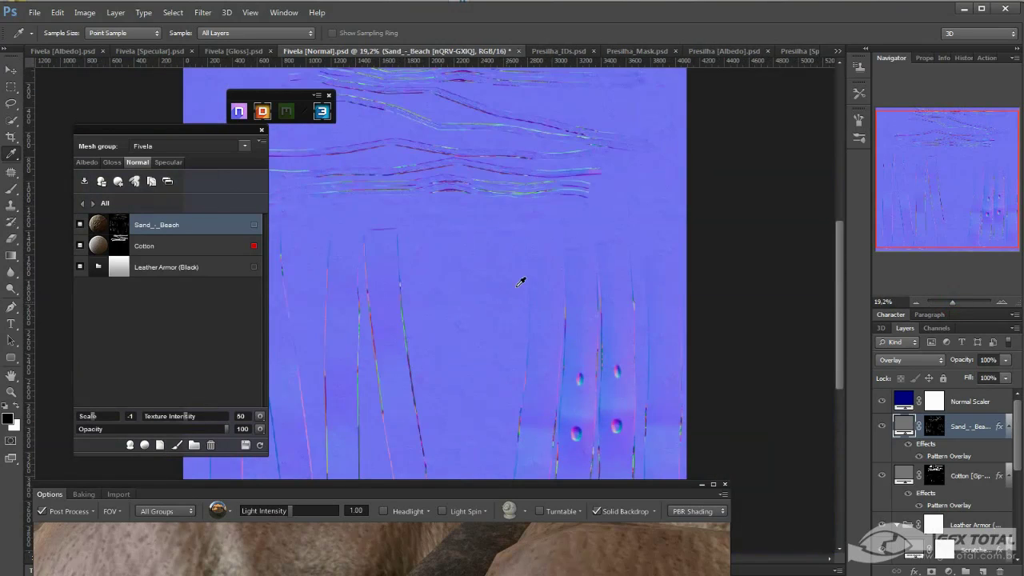
Zoom into the scratch detail, then bring the 3D preview up over the canvas, larger
{"action": "left_click", "coordinate": [967, 302]}
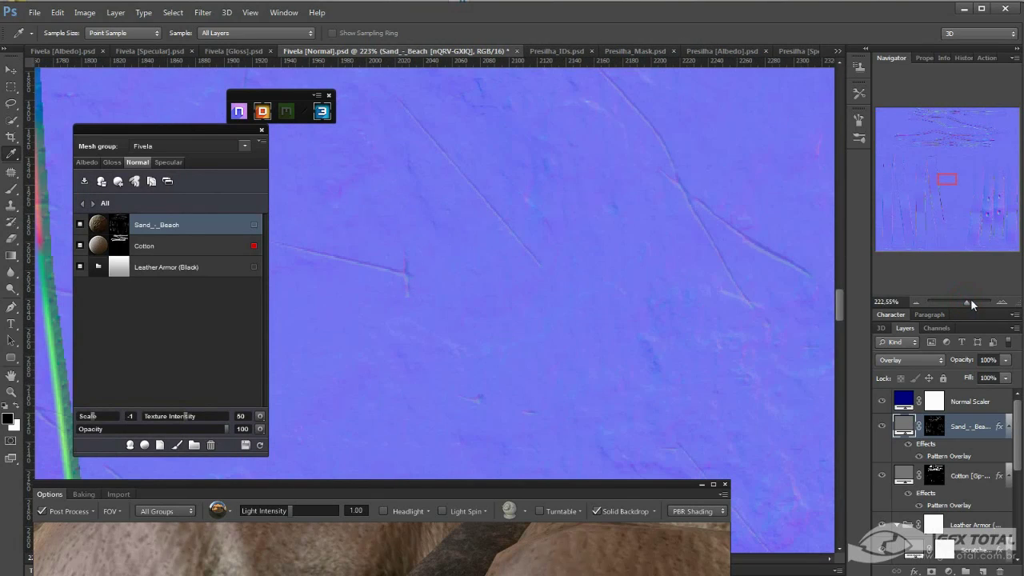
{"action": "left_click_drag", "start_coordinate": [970, 301], "coordinate": [977, 301]}
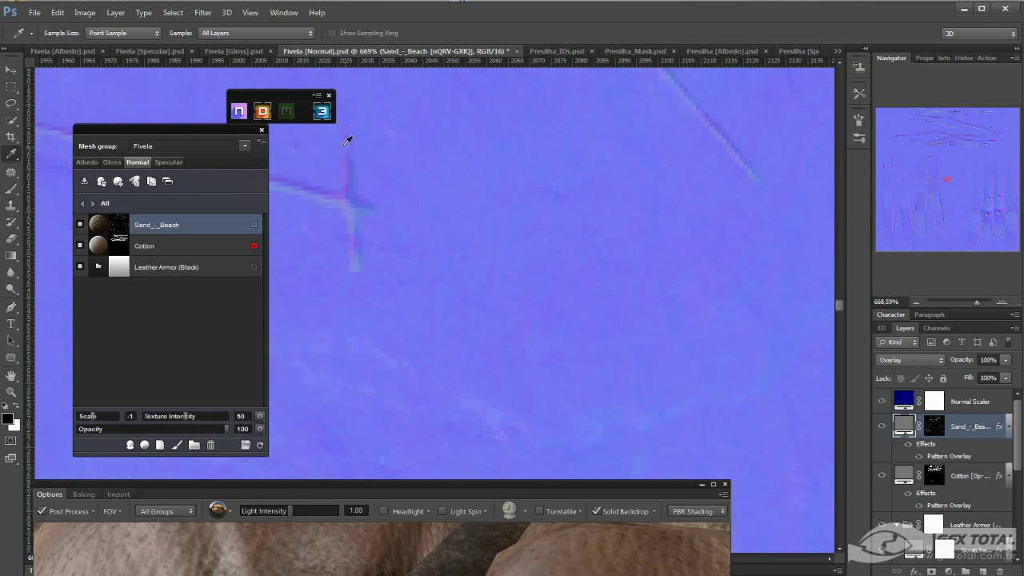
{"action": "left_click_drag", "start_coordinate": [969, 301], "coordinate": [953, 302]}
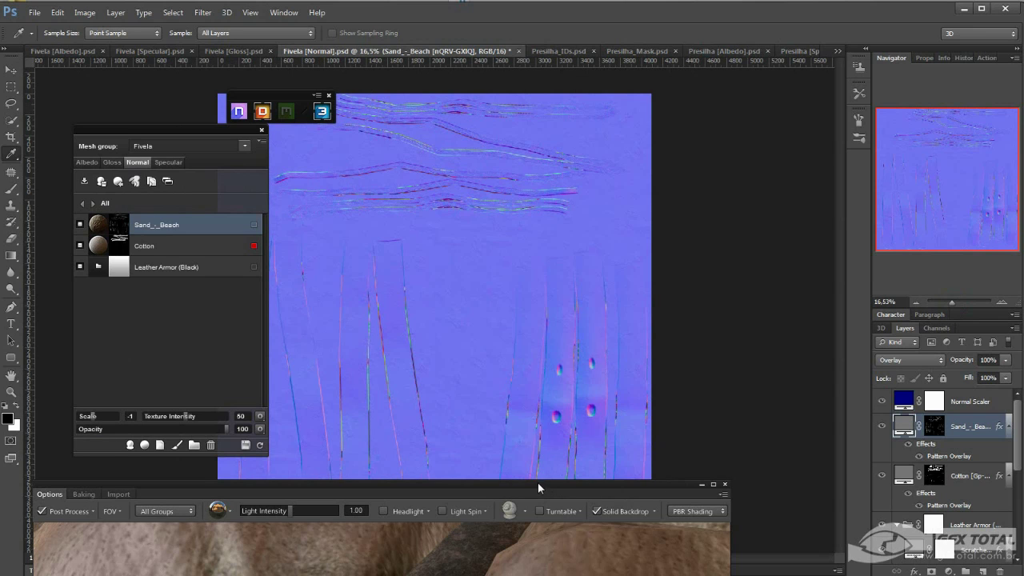
{"action": "left_click_drag", "start_coordinate": [538, 486], "coordinate": [711, 72]}
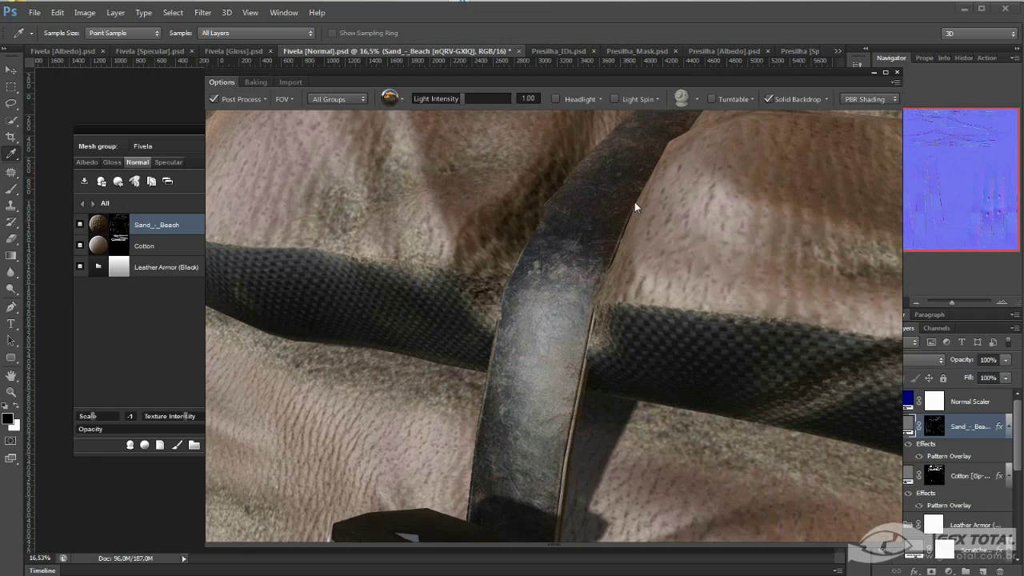
Pull the preview back to the whole bedroll and switch to the Presilha mesh group
{"action": "mouse_move", "coordinate": [606, 226]}
{"action": "left_mouse_down"}
{"action": "mouse_move", "coordinate": [567, 140]}
{"action": "mouse_move", "coordinate": [601, 250]}
{"action": "mouse_move", "coordinate": [558, 177]}
{"action": "mouse_move", "coordinate": [663, 292]}
{"action": "mouse_move", "coordinate": [581, 296]}
{"action": "mouse_move", "coordinate": [659, 292]}
{"action": "mouse_move", "coordinate": [563, 281]}
{"action": "left_mouse_up"}
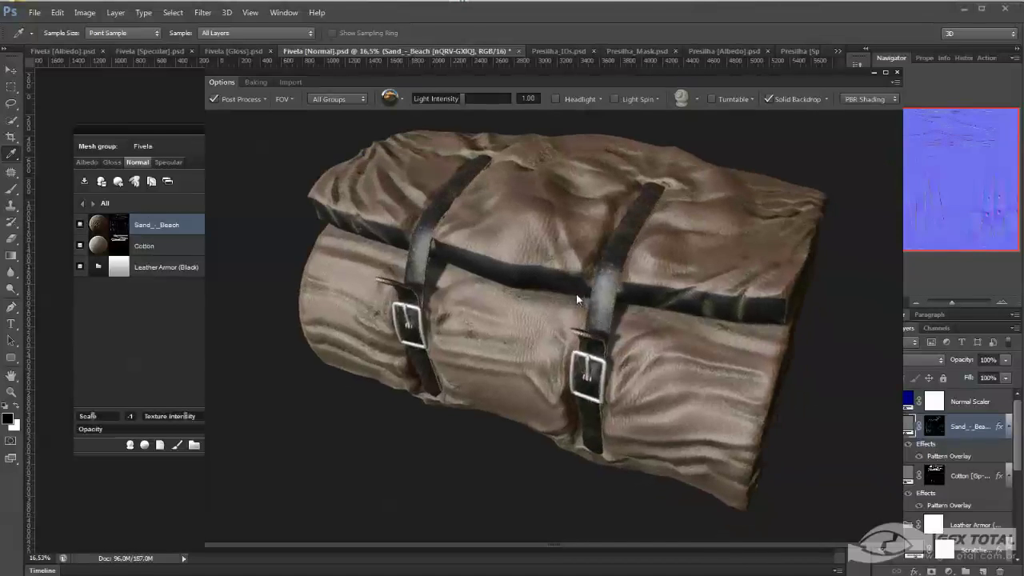
{"action": "left_click_drag", "start_coordinate": [111, 124], "coordinate": [107, 120]}
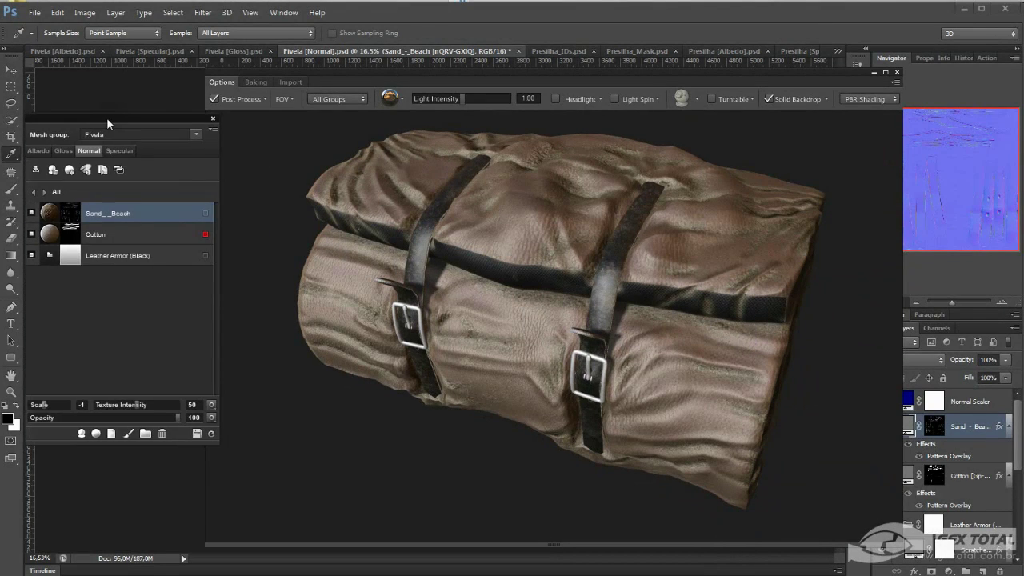
{"action": "left_click", "coordinate": [53, 167]}
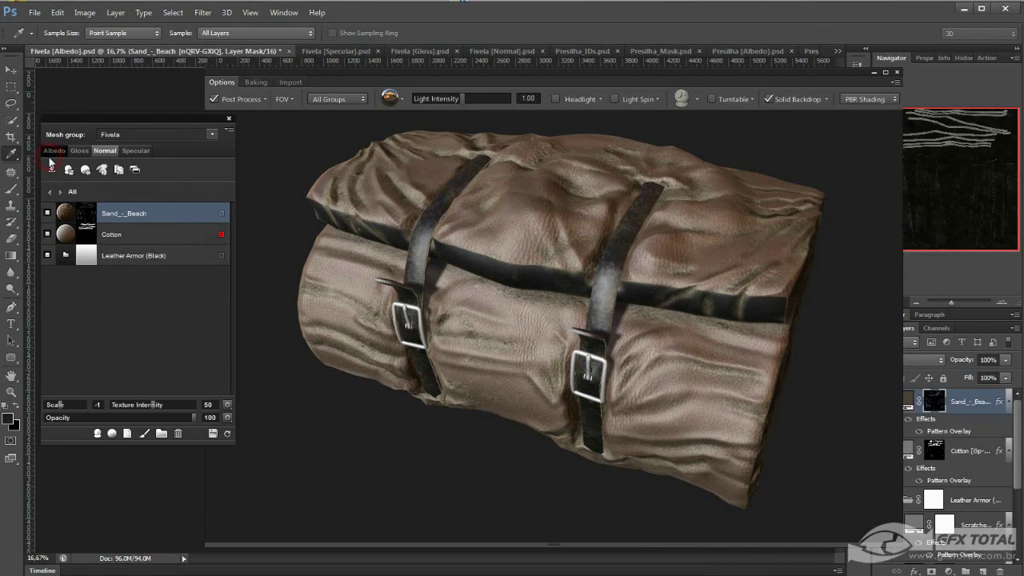
{"action": "left_click", "coordinate": [212, 134]}
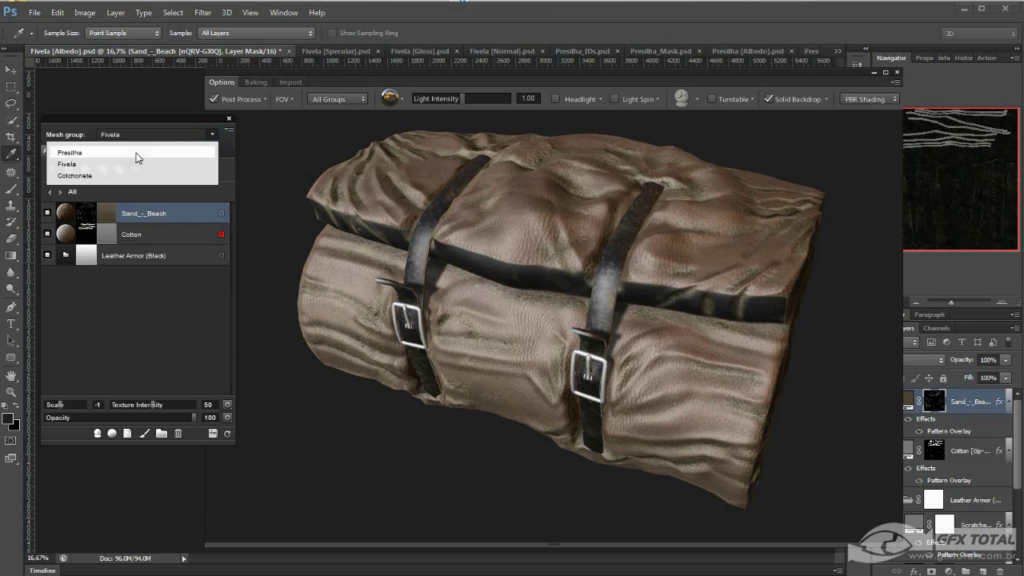
{"action": "left_click", "coordinate": [86, 153]}
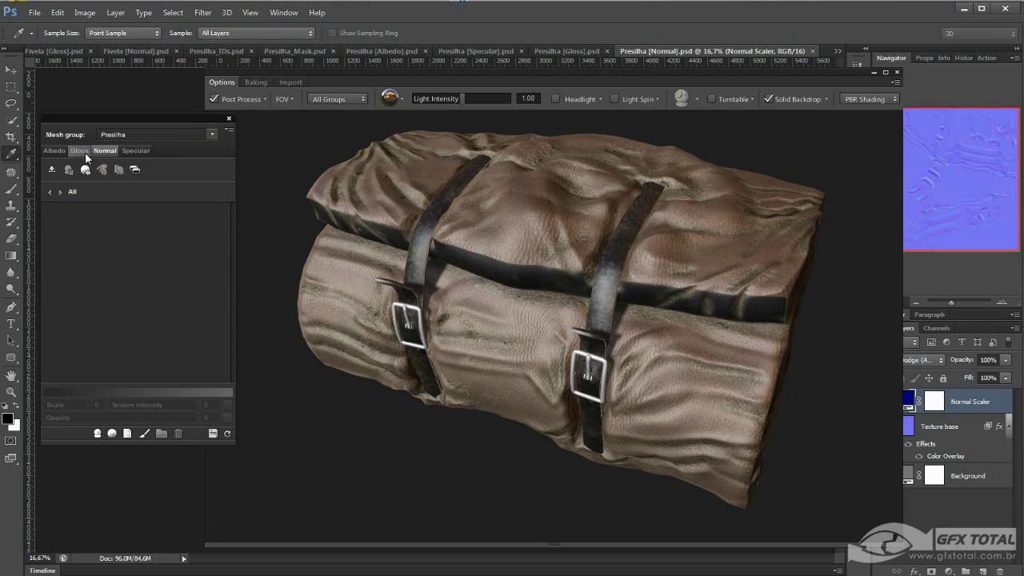
Browse the 02 - Metal smart materials and create Rusted Steel (05) on Presilha
{"action": "left_click", "coordinate": [97, 434]}
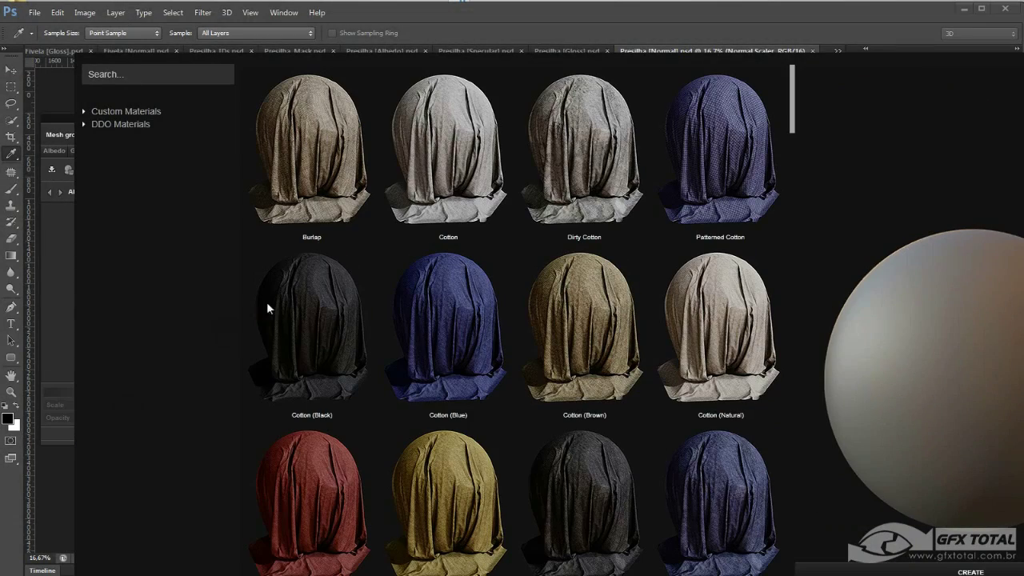
{"action": "left_click_drag", "start_coordinate": [794, 128], "coordinate": [673, 148]}
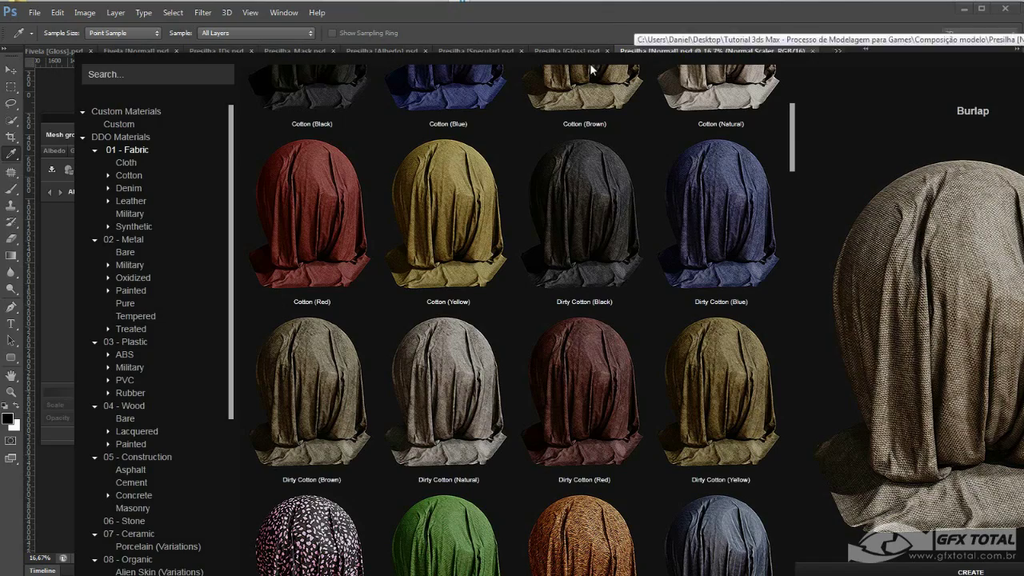
{"action": "scroll", "coordinate": [589, 63], "scroll_direction": "down", "scroll_amount": 5}
{"action": "left_click_drag", "start_coordinate": [842, 54], "coordinate": [803, 23]}
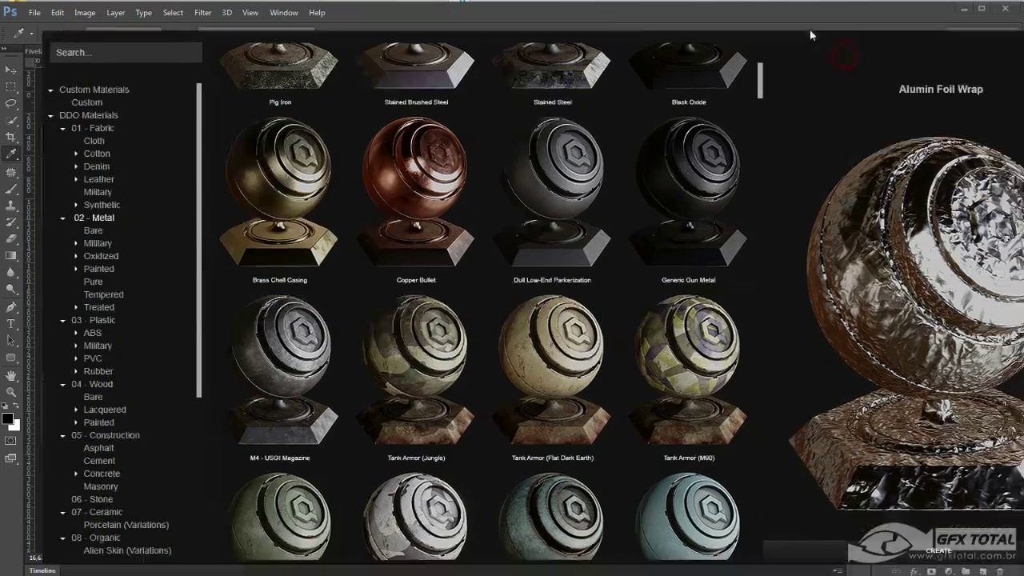
{"action": "left_click_drag", "start_coordinate": [756, 70], "coordinate": [758, 198]}
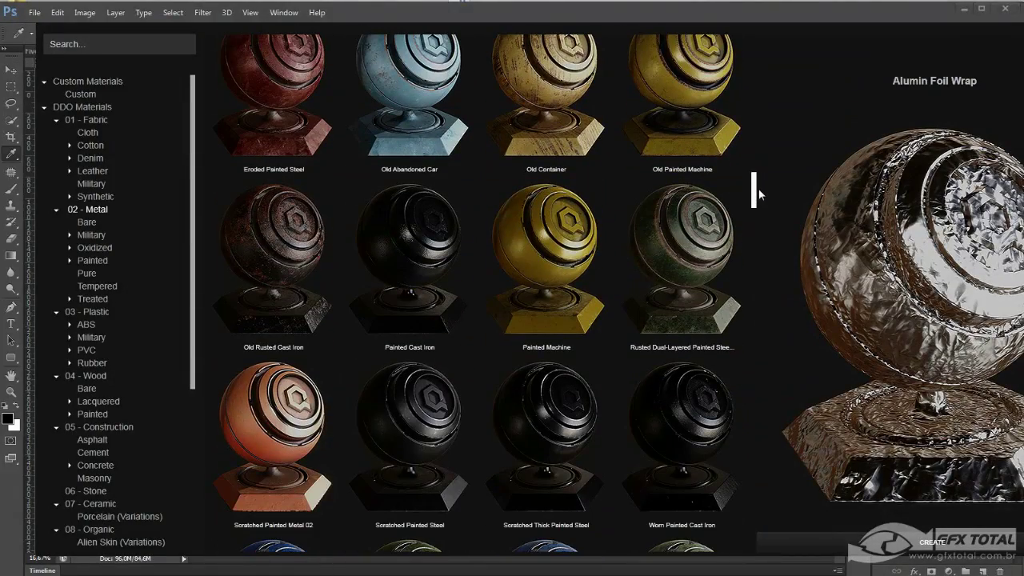
{"action": "left_click", "coordinate": [296, 248]}
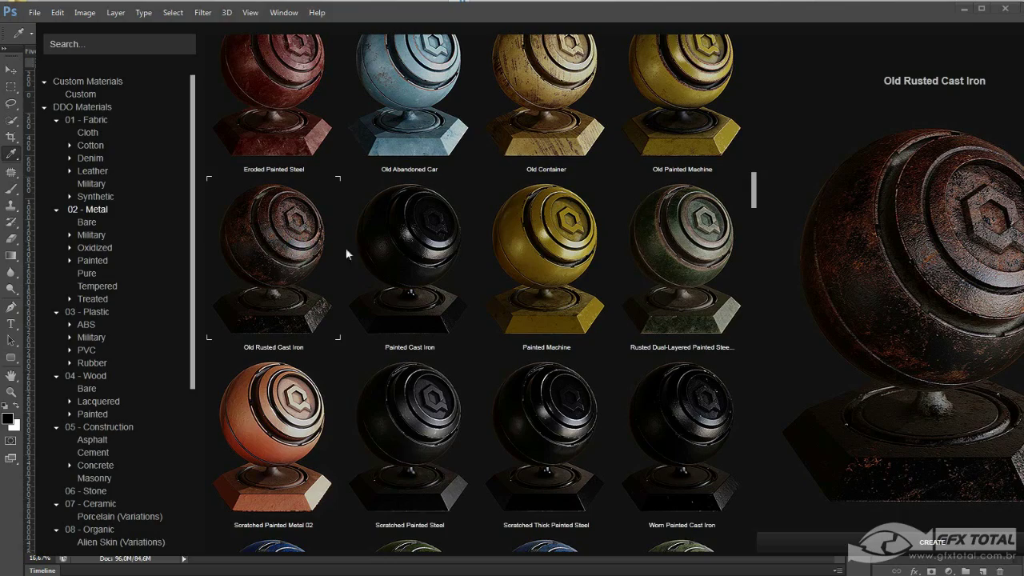
{"action": "mouse_move", "coordinate": [754, 188]}
{"action": "left_mouse_down"}
{"action": "mouse_move", "coordinate": [767, 329]}
{"action": "mouse_move", "coordinate": [757, 448]}
{"action": "mouse_move", "coordinate": [738, 229]}
{"action": "mouse_move", "coordinate": [745, 165]}
{"action": "left_mouse_up"}
{"action": "left_click", "coordinate": [276, 99]}
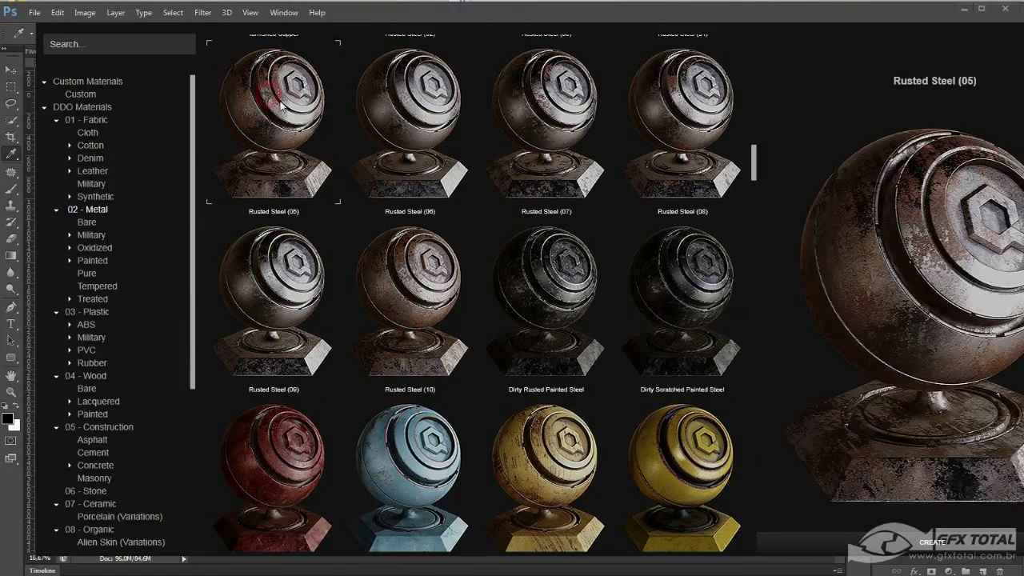
{"action": "left_click_drag", "start_coordinate": [753, 165], "coordinate": [753, 149]}
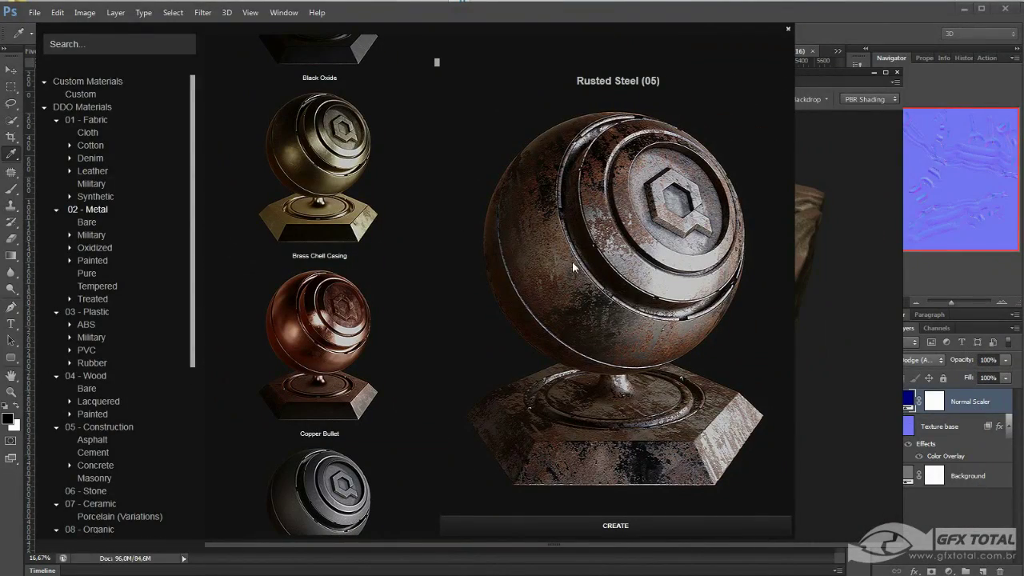
{"action": "left_click", "coordinate": [615, 528]}
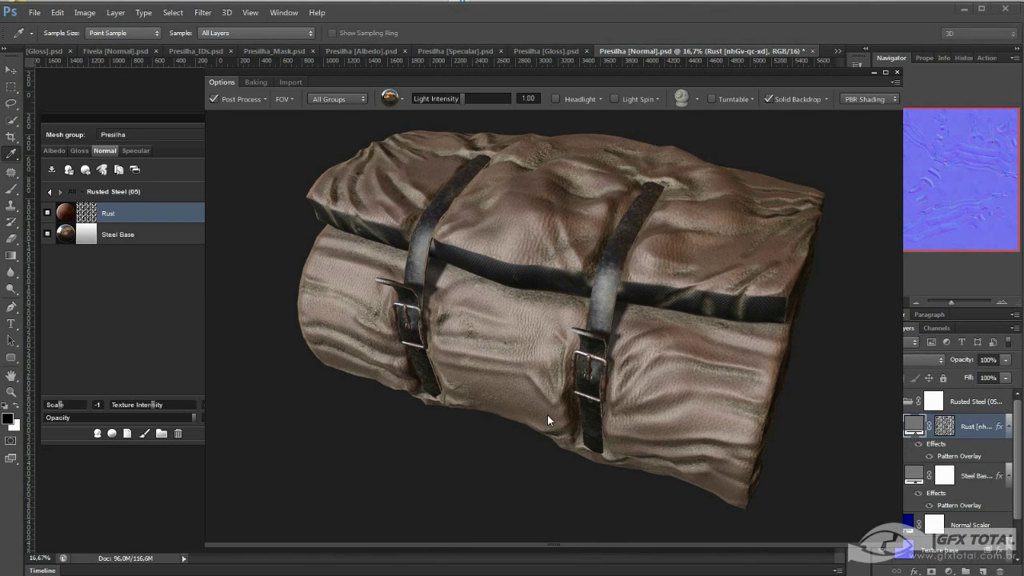
Zoom in on the buckles and set the Rust layer Scale to 0
{"action": "scroll", "coordinate": [577, 421], "scroll_direction": "up", "scroll_amount": 5}
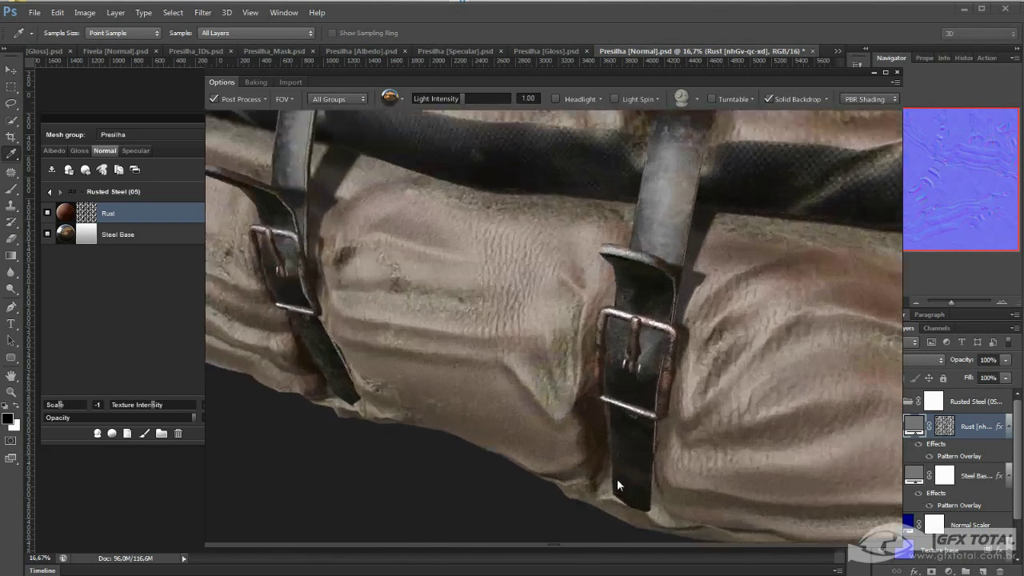
{"action": "scroll", "coordinate": [639, 361], "scroll_direction": "up", "scroll_amount": 3}
{"action": "scroll", "coordinate": [669, 391], "scroll_direction": "up", "scroll_amount": 1}
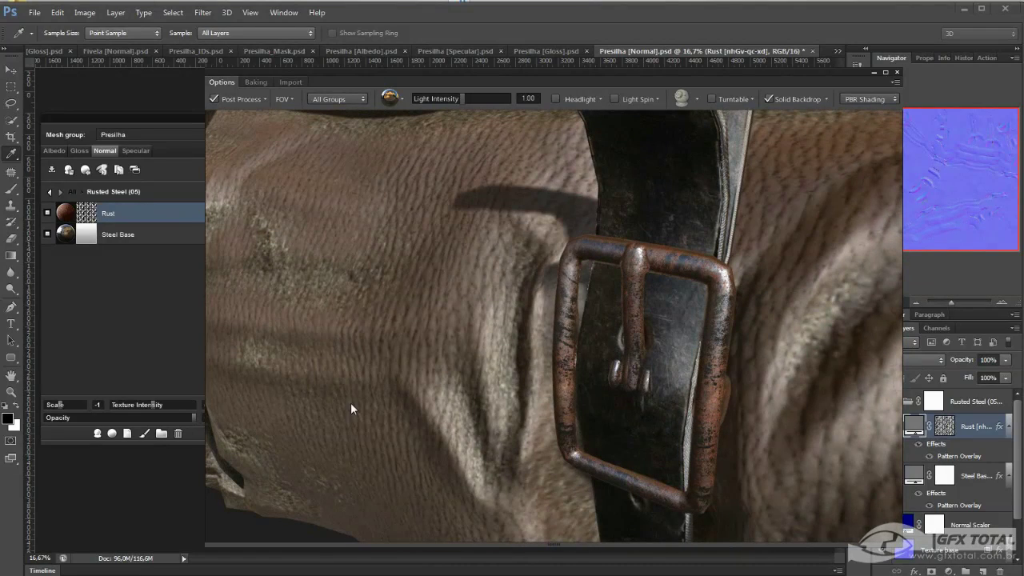
{"action": "left_click_drag", "start_coordinate": [60, 408], "coordinate": [56, 410]}
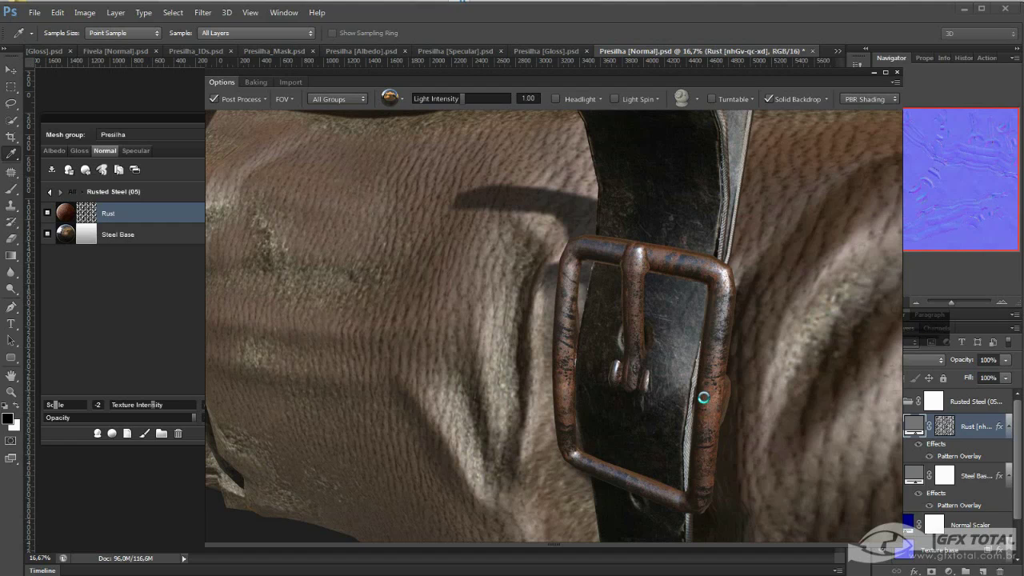
{"action": "left_click_drag", "start_coordinate": [704, 397], "coordinate": [723, 365]}
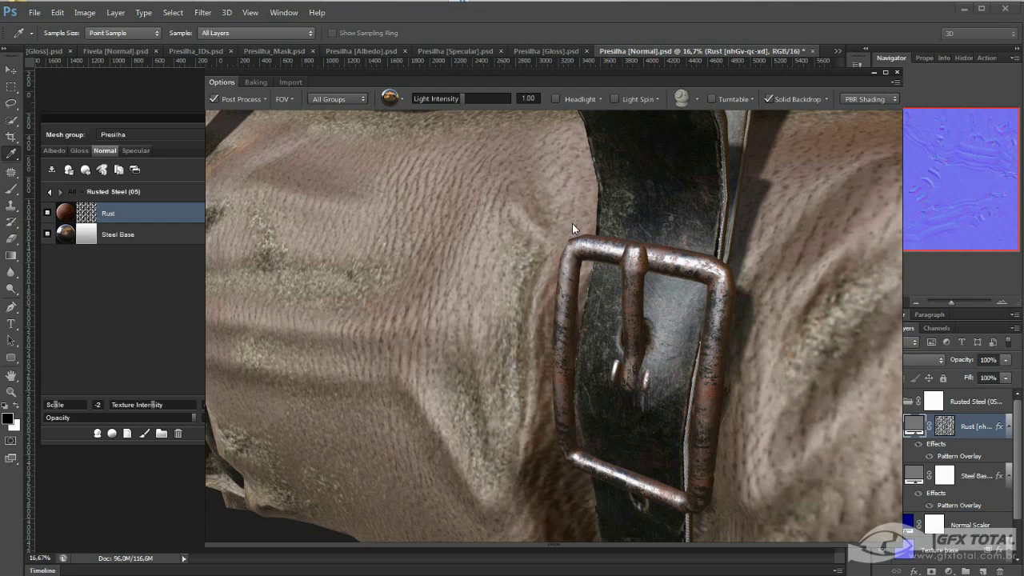
{"action": "left_click", "coordinate": [64, 405]}
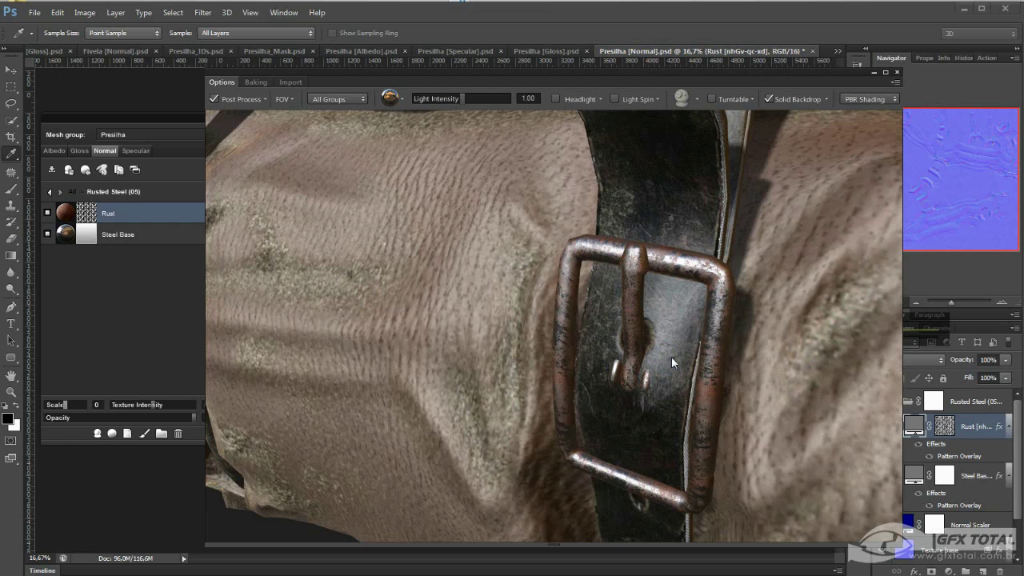
Inspect the strap, pull back to a wide side view, and maximise the 3D preview
{"action": "right_click_drag", "start_coordinate": [657, 371], "coordinate": [687, 368], "text": "shift"}
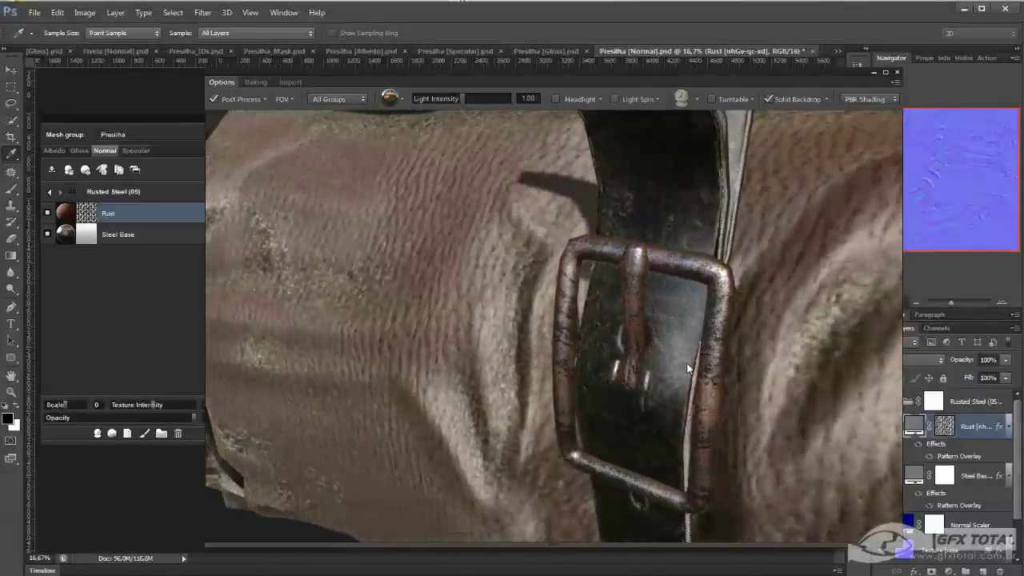
{"action": "mouse_move", "coordinate": [686, 368]}
{"action": "left_mouse_down"}
{"action": "mouse_move", "coordinate": [677, 363]}
{"action": "mouse_move", "coordinate": [818, 363]}
{"action": "mouse_move", "coordinate": [843, 340]}
{"action": "mouse_move", "coordinate": [622, 405]}
{"action": "mouse_move", "coordinate": [649, 412]}
{"action": "left_mouse_up"}
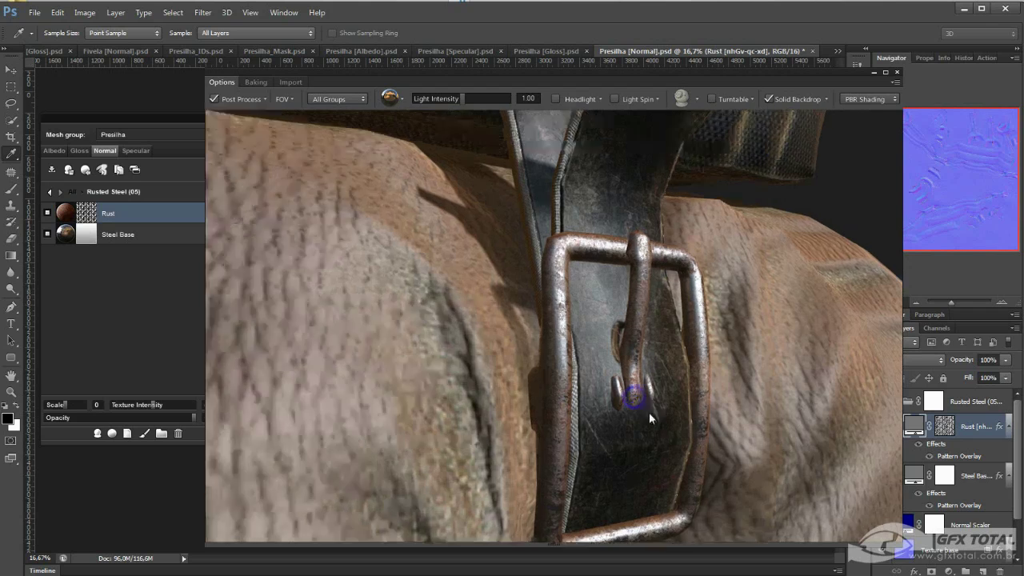
{"action": "scroll", "coordinate": [649, 412], "scroll_direction": "up", "scroll_amount": 5}
{"action": "scroll", "coordinate": [562, 333], "scroll_direction": "up", "scroll_amount": 3}
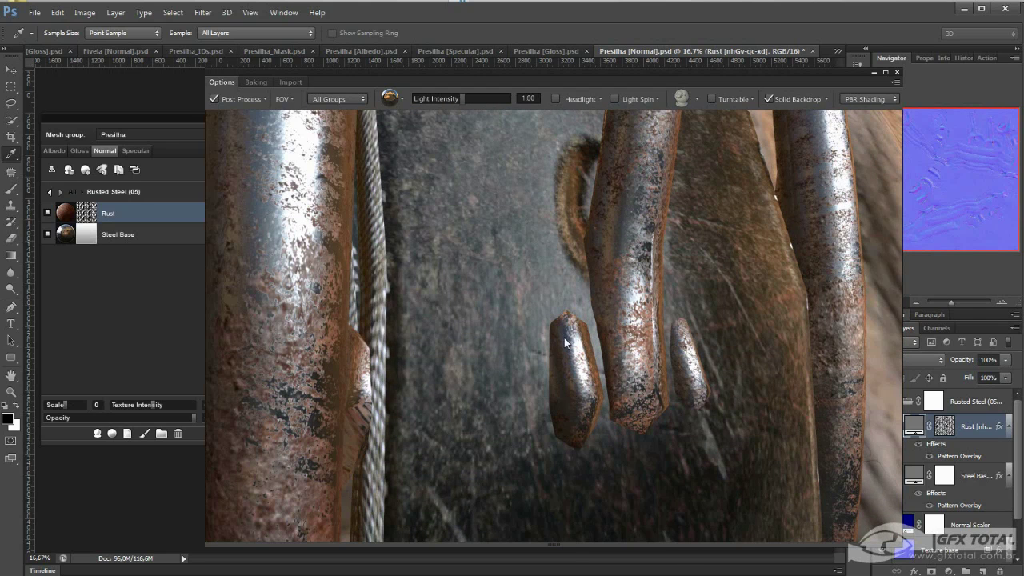
{"action": "scroll", "coordinate": [653, 396], "scroll_direction": "down", "scroll_amount": 5}
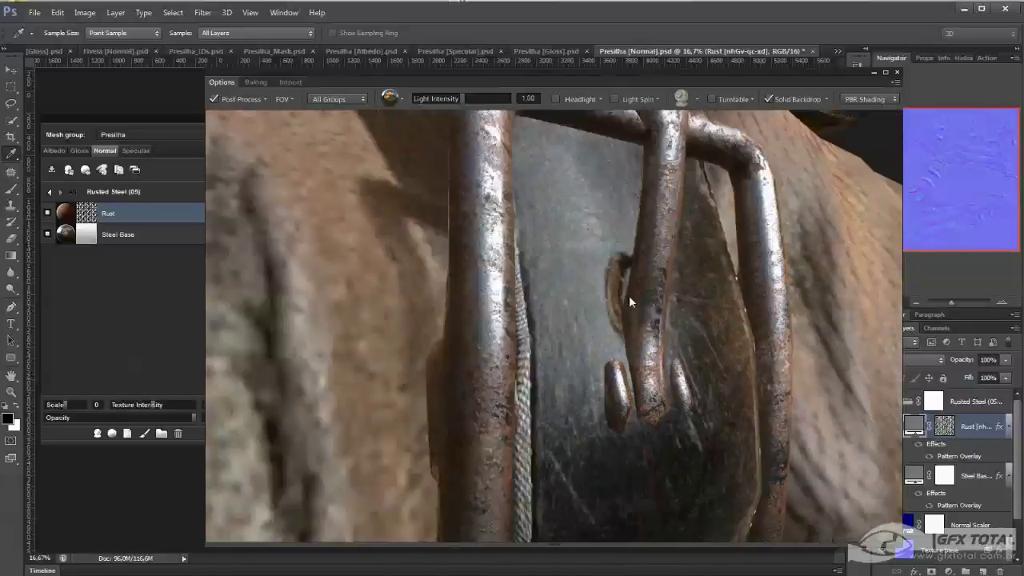
{"action": "scroll", "coordinate": [629, 295], "scroll_direction": "down", "scroll_amount": 3}
{"action": "mouse_move", "coordinate": [694, 419]}
{"action": "left_mouse_down"}
{"action": "mouse_move", "coordinate": [685, 364]}
{"action": "mouse_move", "coordinate": [705, 386]}
{"action": "mouse_move", "coordinate": [654, 422]}
{"action": "mouse_move", "coordinate": [701, 468]}
{"action": "left_mouse_up"}
{"action": "scroll", "coordinate": [650, 422], "scroll_direction": "up", "scroll_amount": 2}
{"action": "scroll", "coordinate": [730, 475], "scroll_direction": "down", "scroll_amount": 3}
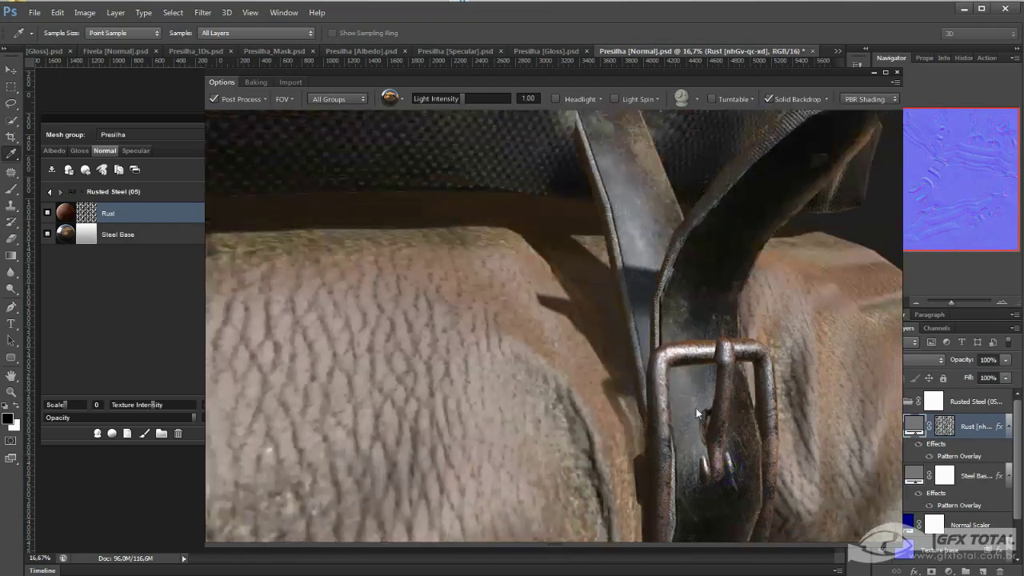
{"action": "left_click_drag", "start_coordinate": [696, 408], "coordinate": [659, 376]}
{"action": "mouse_move", "coordinate": [662, 419]}
{"action": "left_mouse_down"}
{"action": "mouse_move", "coordinate": [706, 496]}
{"action": "mouse_move", "coordinate": [624, 506]}
{"action": "mouse_move", "coordinate": [638, 498]}
{"action": "mouse_move", "coordinate": [599, 373]}
{"action": "mouse_move", "coordinate": [641, 397]}
{"action": "mouse_move", "coordinate": [602, 398]}
{"action": "mouse_move", "coordinate": [652, 397]}
{"action": "mouse_move", "coordinate": [653, 373]}
{"action": "mouse_move", "coordinate": [664, 405]}
{"action": "mouse_move", "coordinate": [619, 373]}
{"action": "mouse_move", "coordinate": [627, 368]}
{"action": "left_mouse_up"}
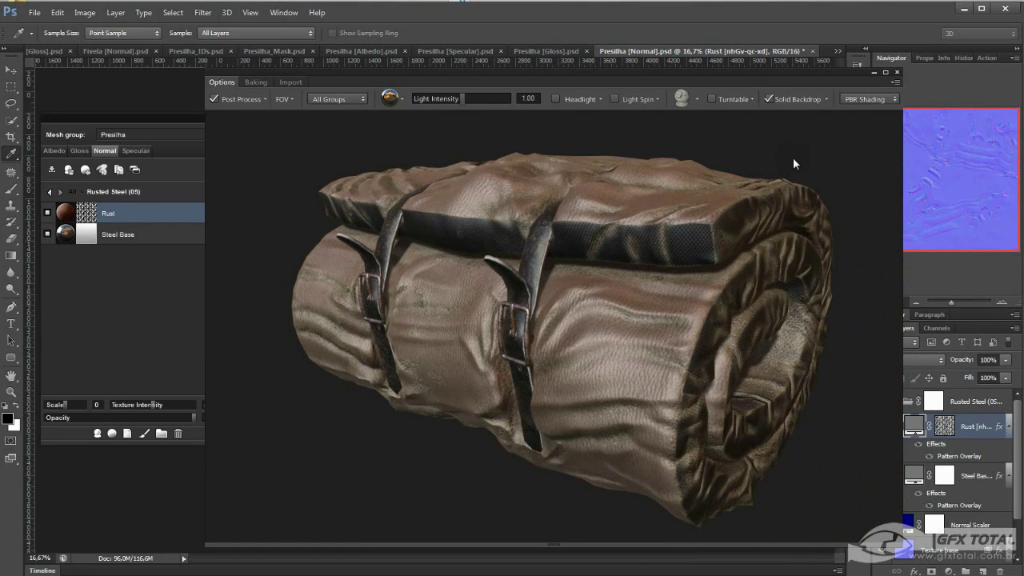
{"action": "mouse_move", "coordinate": [765, 74]}
{"action": "left_mouse_down"}
{"action": "mouse_move", "coordinate": [545, 20]}
{"action": "mouse_move", "coordinate": [449, 9]}
{"action": "left_mouse_up"}
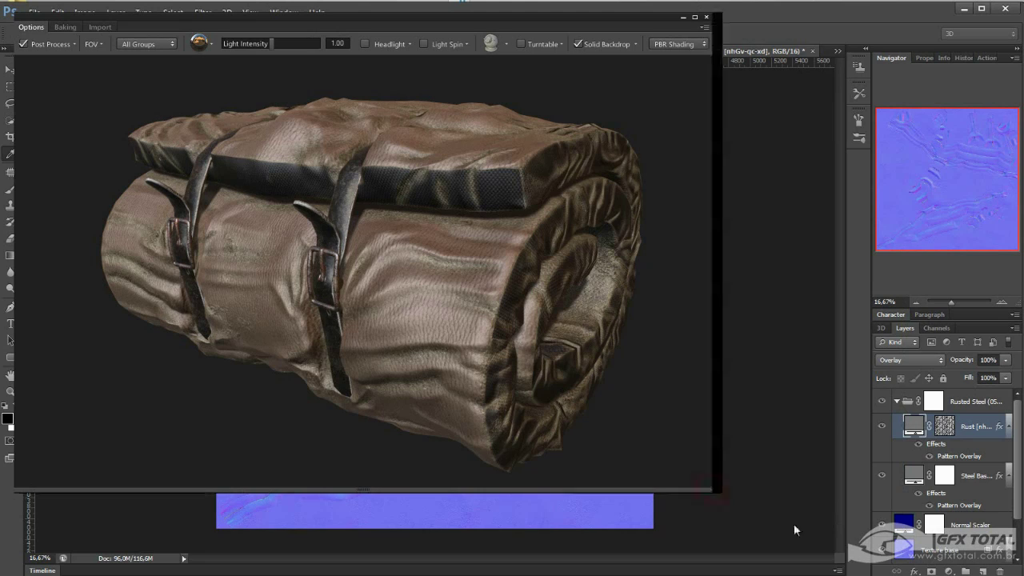
{"action": "key", "text": "super+Up"}
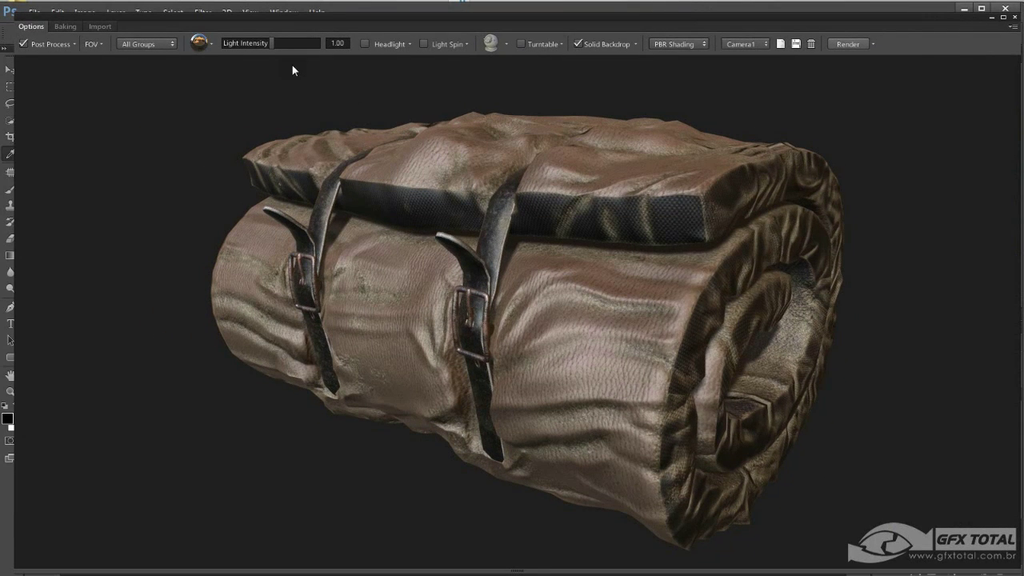
Disable Light Spin and Headlight, set light intensity 1.14, and angle the light across the straps
{"action": "mouse_move", "coordinate": [273, 44]}
{"action": "left_mouse_down"}
{"action": "mouse_move", "coordinate": [261, 43]}
{"action": "mouse_move", "coordinate": [280, 45]}
{"action": "left_mouse_up"}
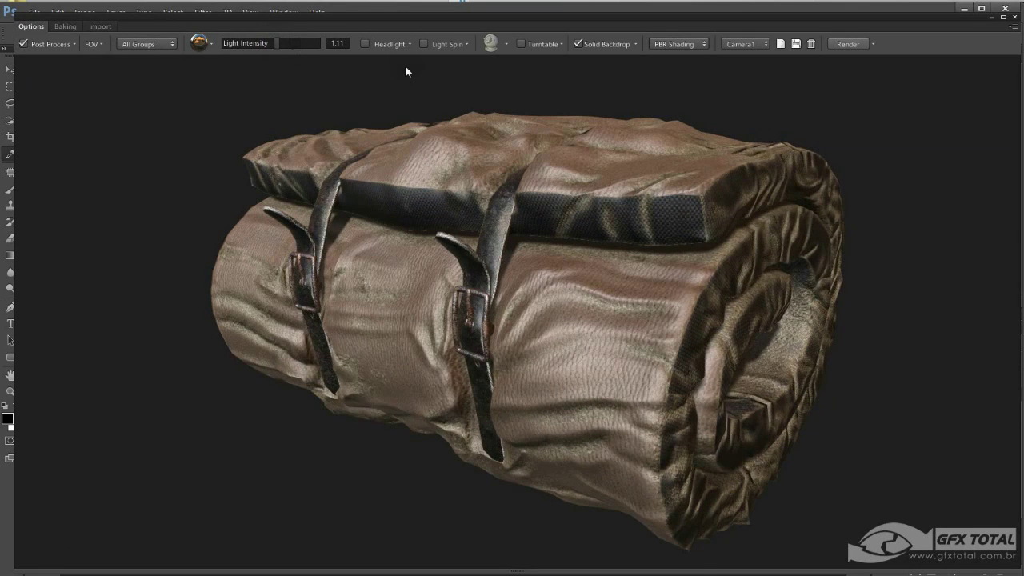
{"action": "left_click", "coordinate": [424, 44]}
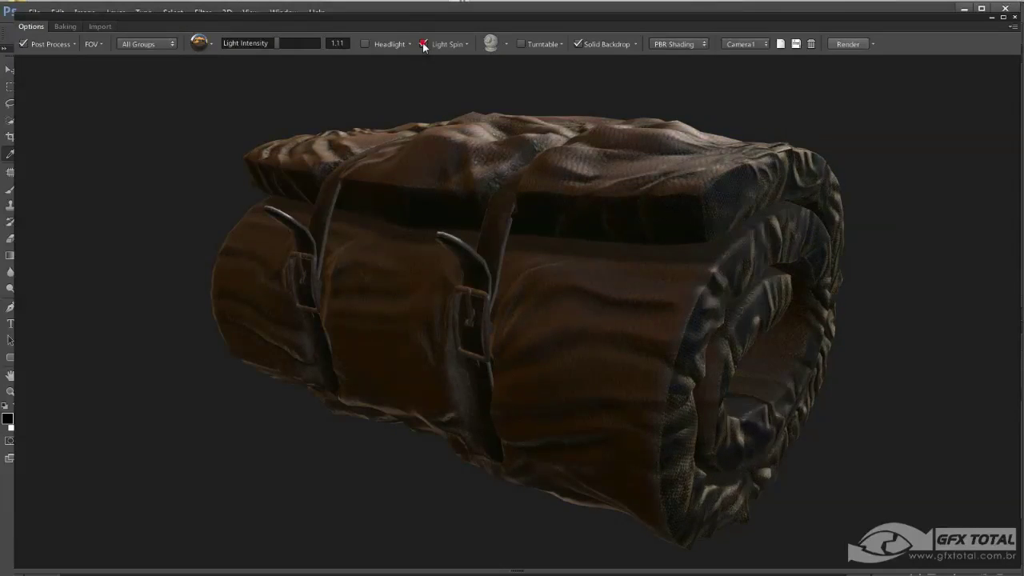
{"action": "left_click", "coordinate": [424, 44]}
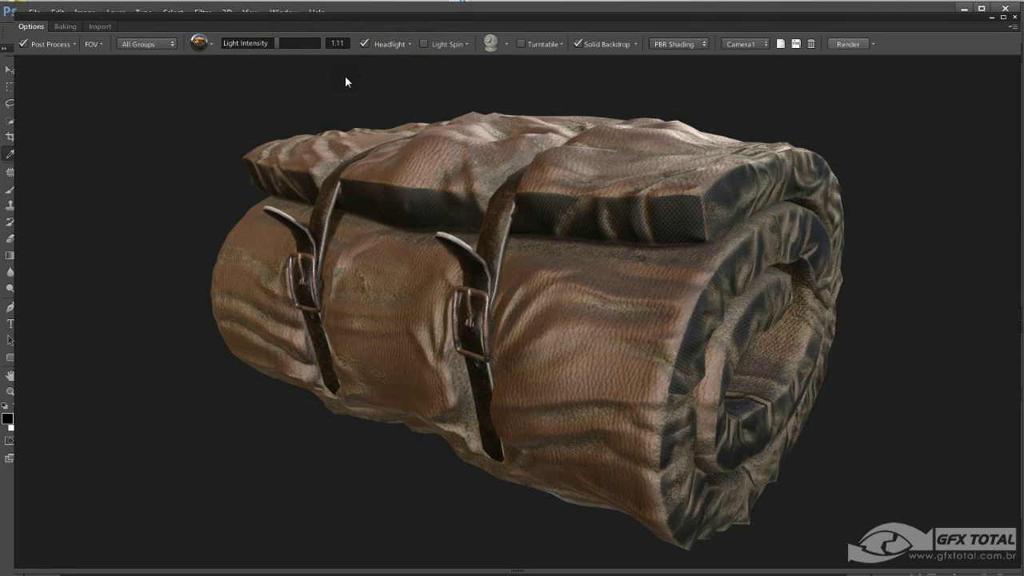
{"action": "left_click", "coordinate": [388, 44]}
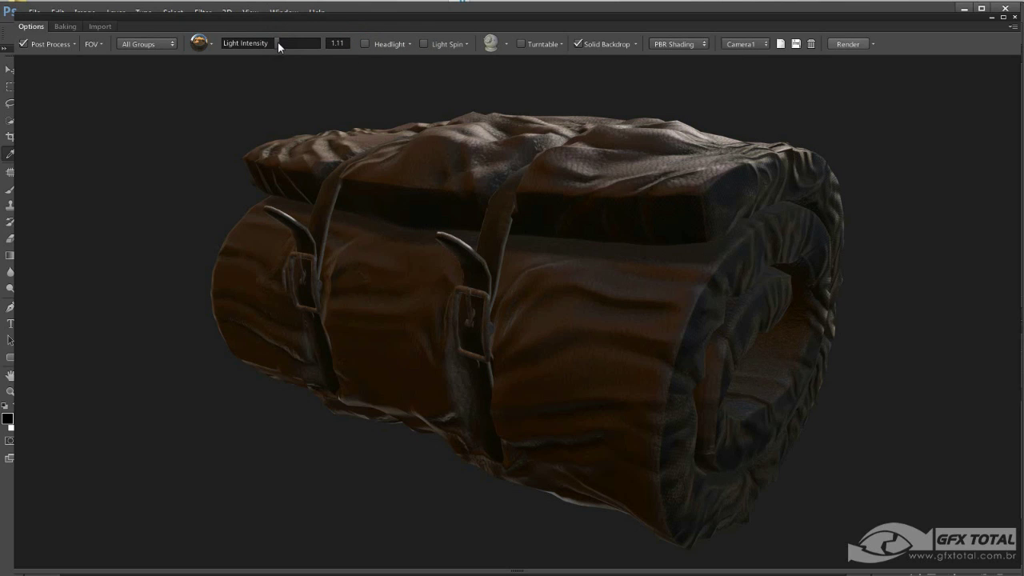
{"action": "left_click_drag", "start_coordinate": [283, 46], "coordinate": [279, 44]}
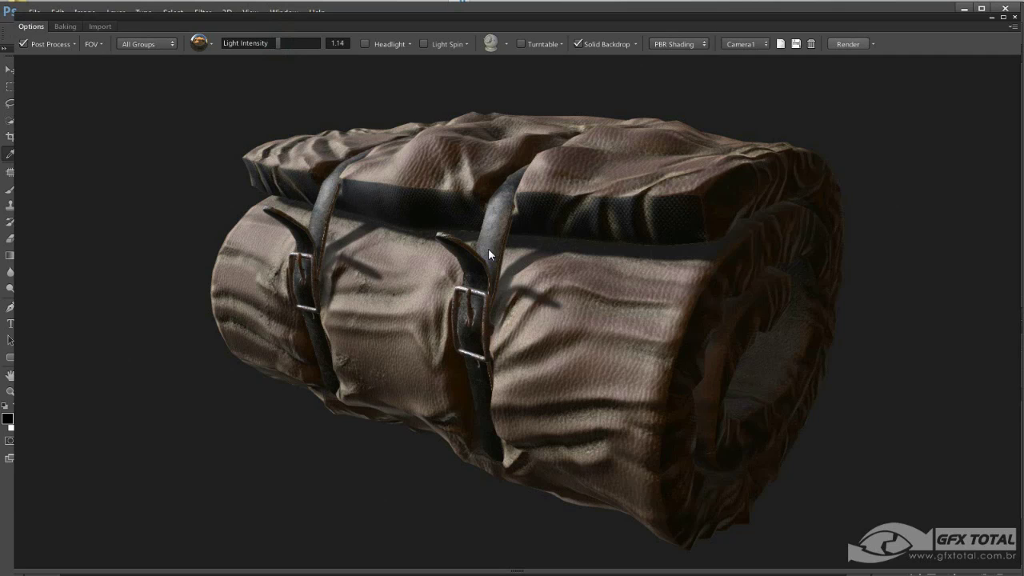
{"action": "left_click_drag", "start_coordinate": [493, 251], "coordinate": [609, 255]}
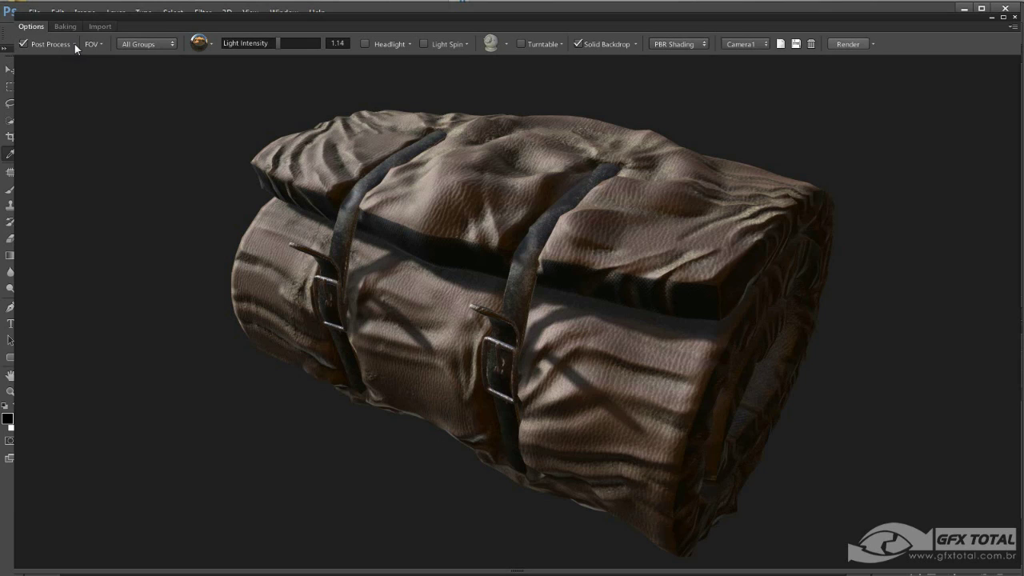
Enable Simulate Physical Camera in the Post Process settings
{"action": "left_click", "coordinate": [74, 44]}
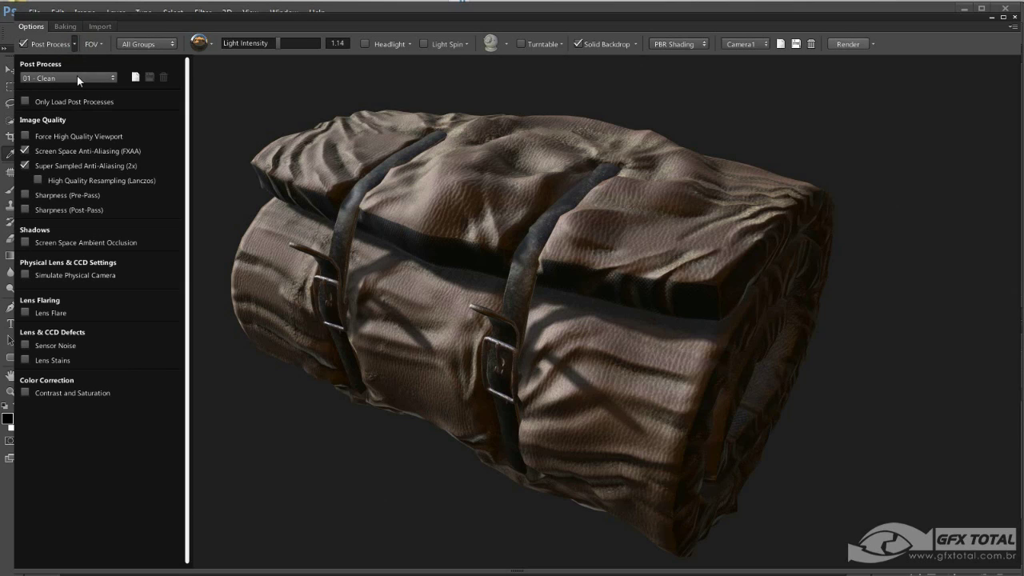
{"action": "left_click", "coordinate": [26, 275]}
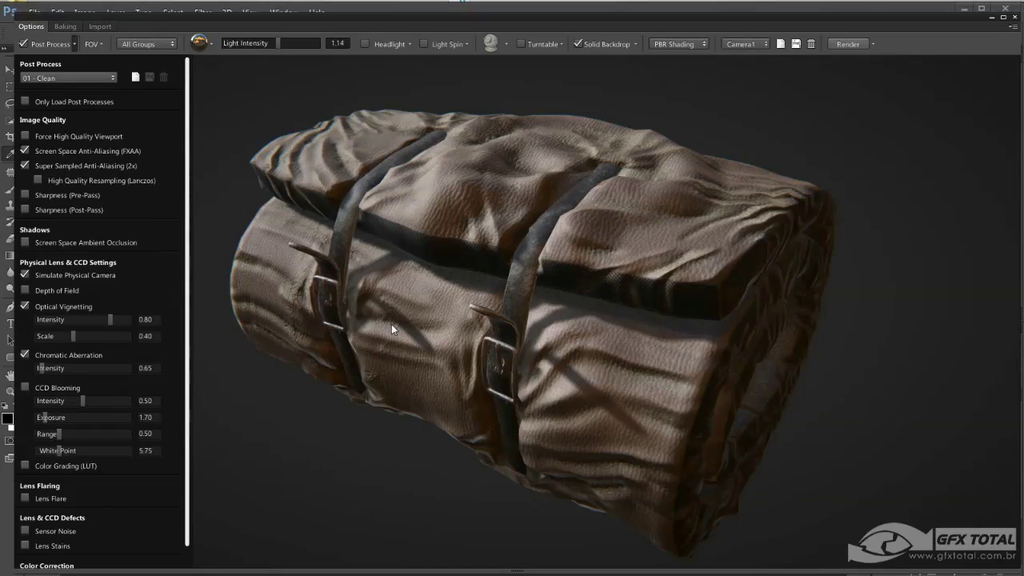
{"action": "left_click_drag", "start_coordinate": [522, 321], "coordinate": [487, 320]}
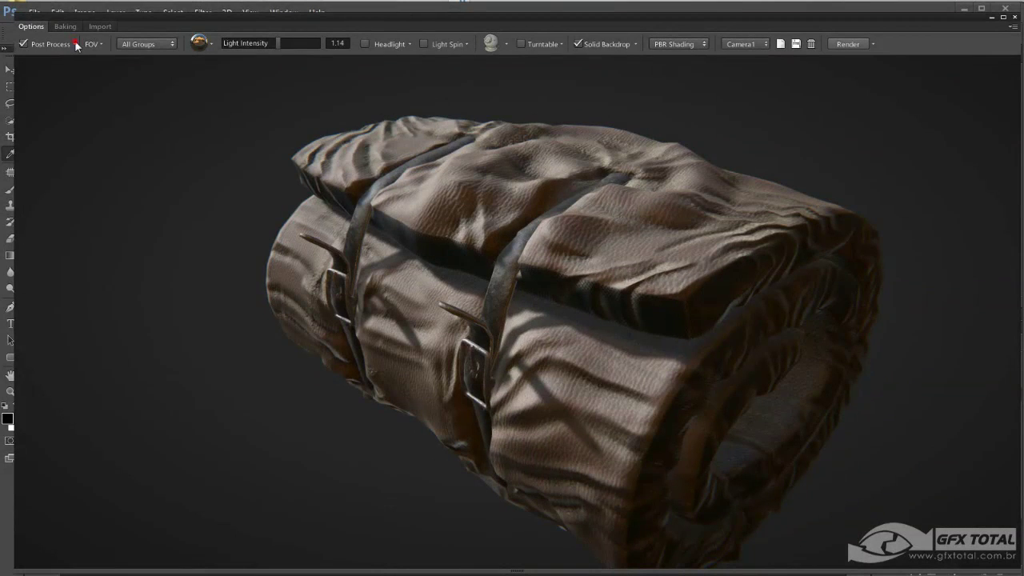
{"action": "left_click", "coordinate": [76, 44]}
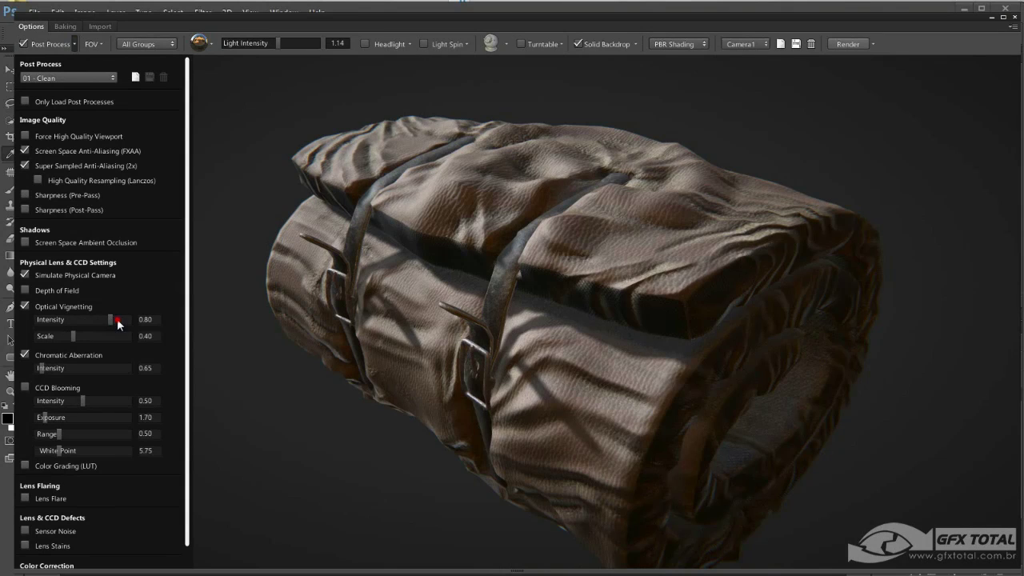
Strengthen vignetting and chromatic aberration, and enable CCD Blooming with exposure 3.43
{"action": "left_click_drag", "start_coordinate": [118, 319], "coordinate": [120, 318]}
{"action": "mouse_move", "coordinate": [74, 336]}
{"action": "left_mouse_down"}
{"action": "mouse_move", "coordinate": [126, 333]}
{"action": "mouse_move", "coordinate": [90, 337]}
{"action": "left_mouse_up"}
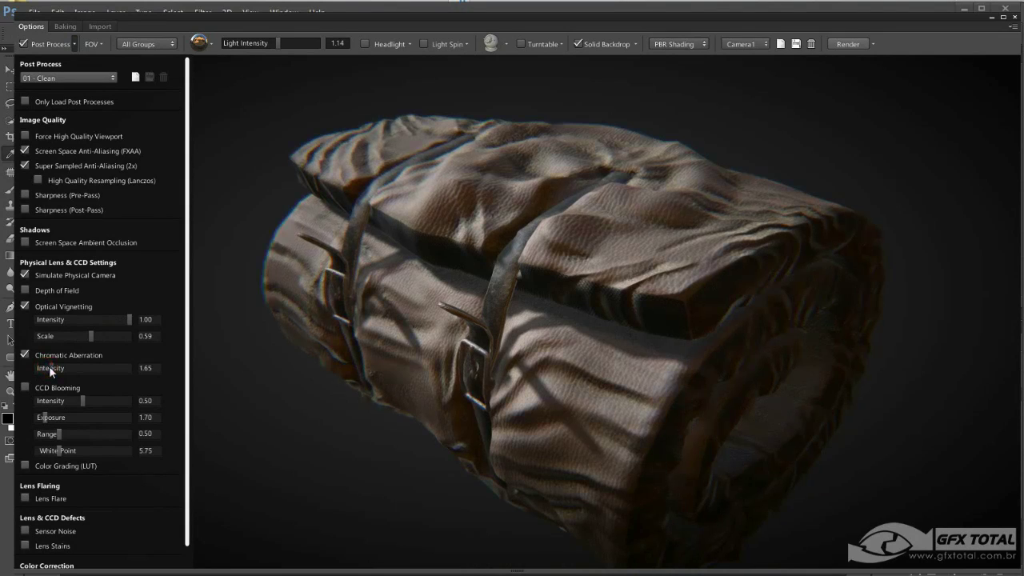
{"action": "mouse_move", "coordinate": [47, 368]}
{"action": "left_mouse_down"}
{"action": "mouse_move", "coordinate": [69, 365]}
{"action": "mouse_move", "coordinate": [39, 373]}
{"action": "left_mouse_up"}
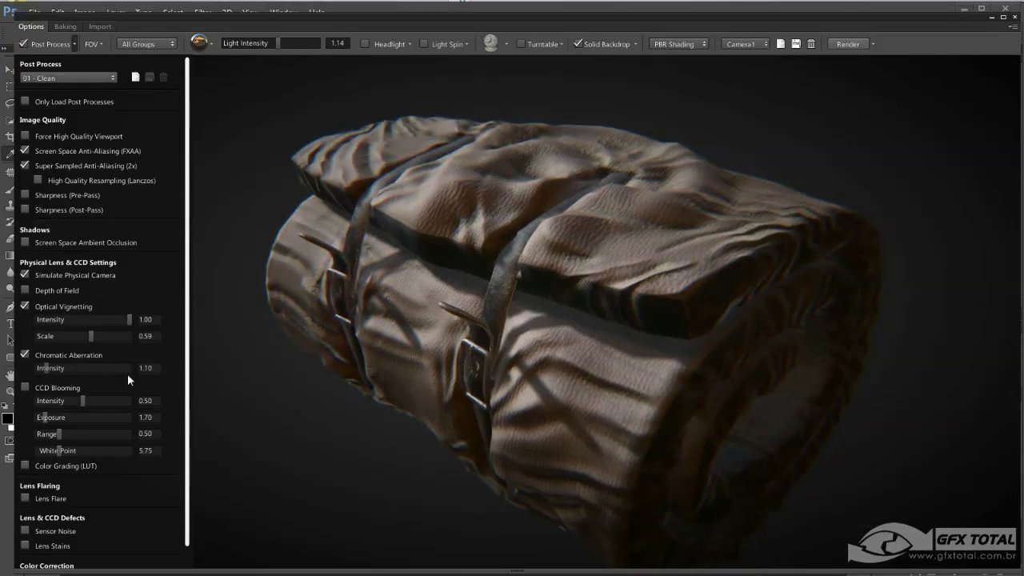
{"action": "left_click", "coordinate": [25, 387]}
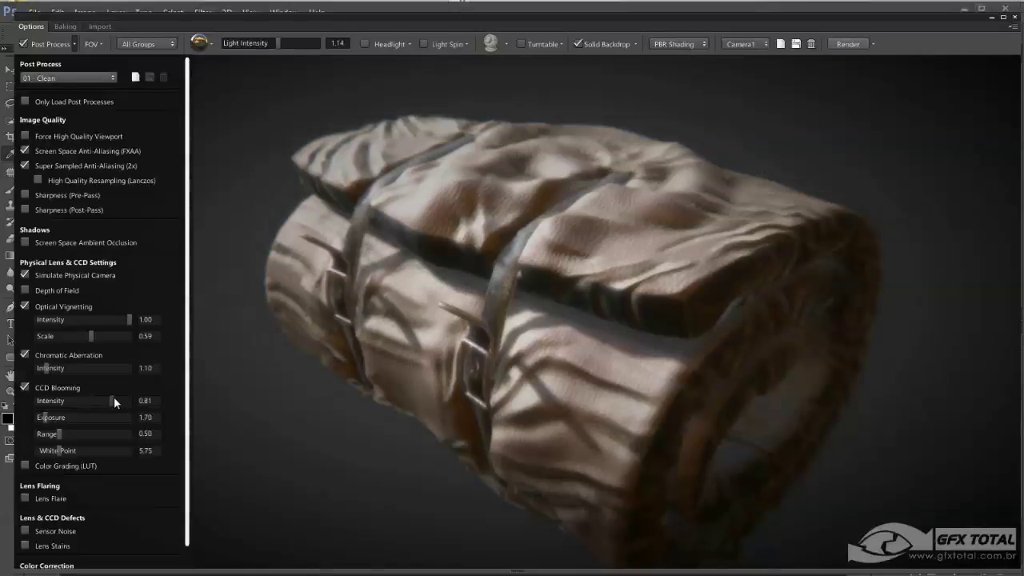
{"action": "left_click_drag", "start_coordinate": [114, 399], "coordinate": [94, 402]}
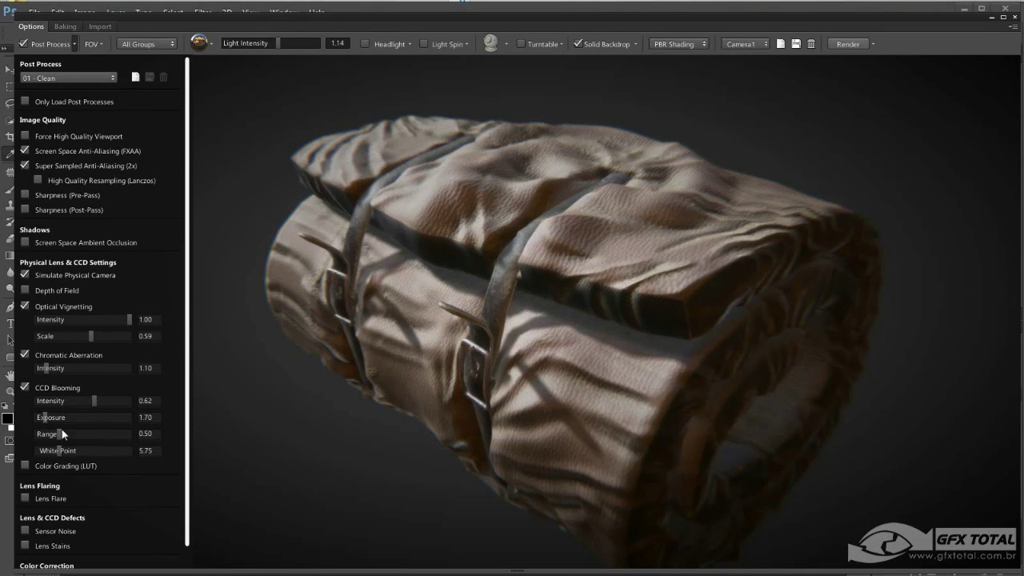
{"action": "mouse_move", "coordinate": [46, 419]}
{"action": "left_mouse_down"}
{"action": "mouse_move", "coordinate": [80, 414]}
{"action": "mouse_move", "coordinate": [49, 421]}
{"action": "mouse_move", "coordinate": [71, 420]}
{"action": "left_mouse_up"}
Turn off CCD Blooming, set White Point to 20 and light intensity to 1.31
{"action": "key", "text": "Tab"}
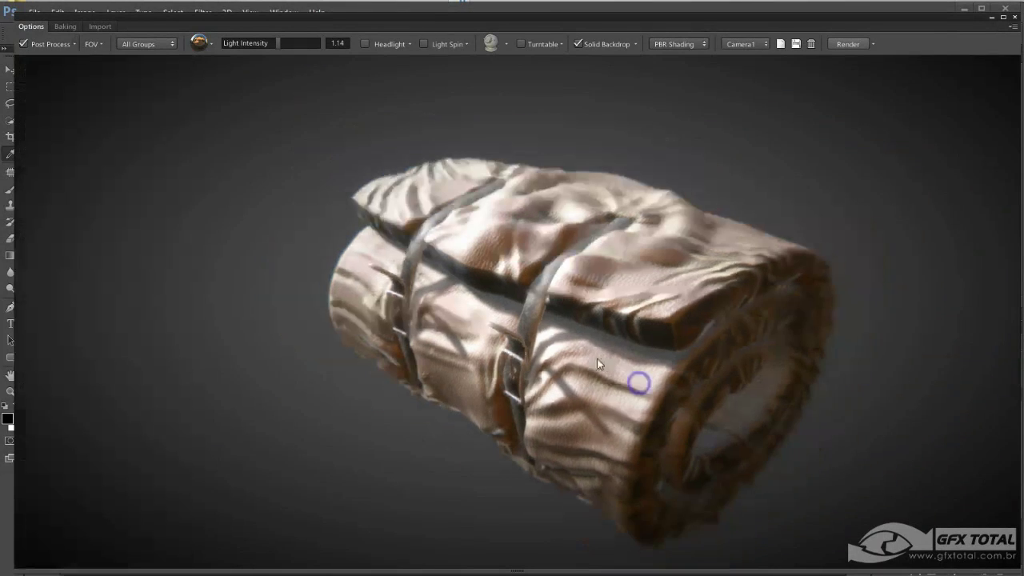
{"action": "mouse_move", "coordinate": [613, 402]}
{"action": "left_mouse_down"}
{"action": "mouse_move", "coordinate": [555, 359]}
{"action": "mouse_move", "coordinate": [669, 370]}
{"action": "mouse_move", "coordinate": [633, 386]}
{"action": "mouse_move", "coordinate": [627, 316]}
{"action": "left_mouse_up"}
{"action": "scroll", "coordinate": [627, 314], "scroll_direction": "down", "scroll_amount": 2}
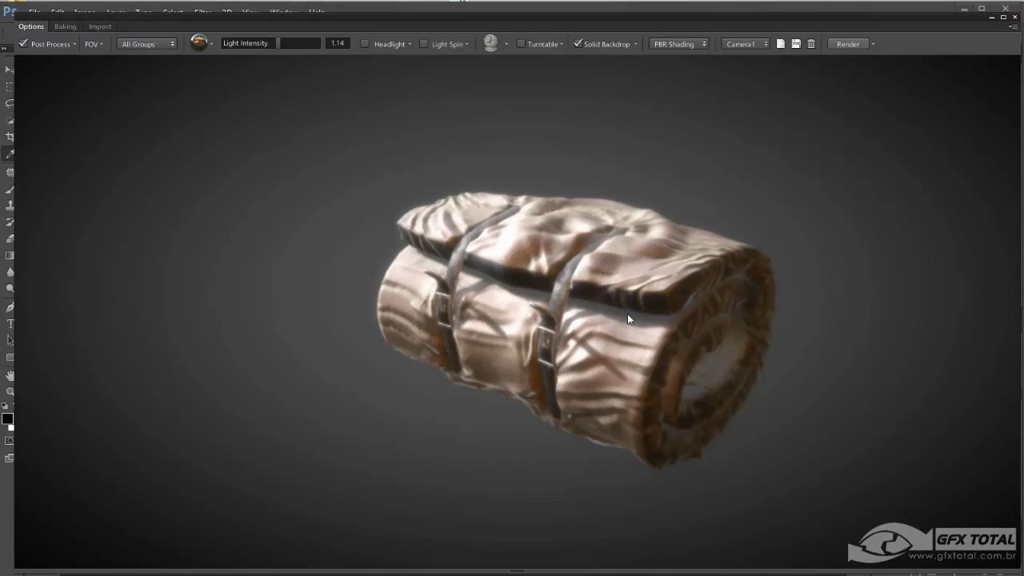
{"action": "scroll", "coordinate": [629, 348], "scroll_direction": "up", "scroll_amount": 2}
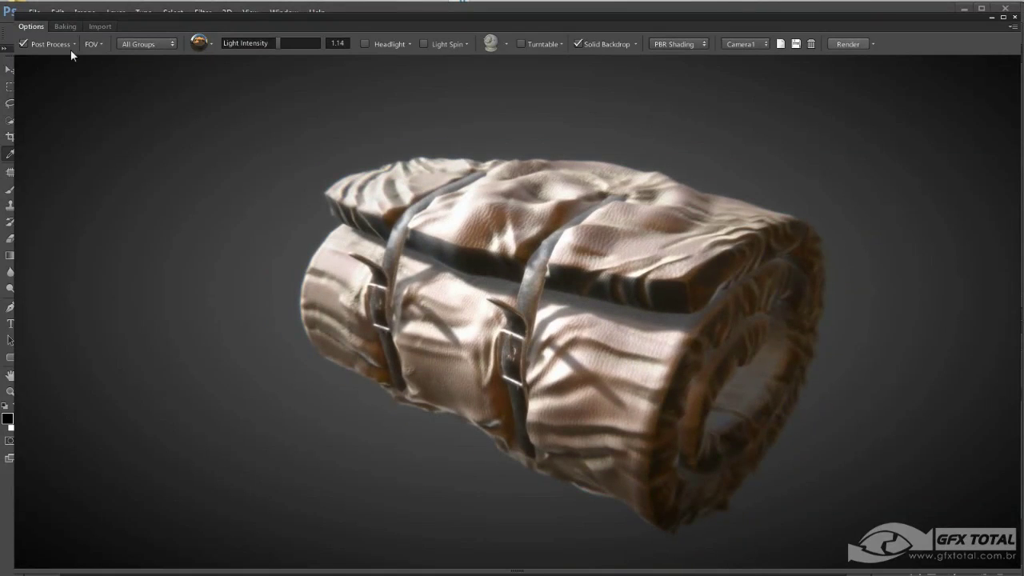
{"action": "left_click", "coordinate": [73, 44]}
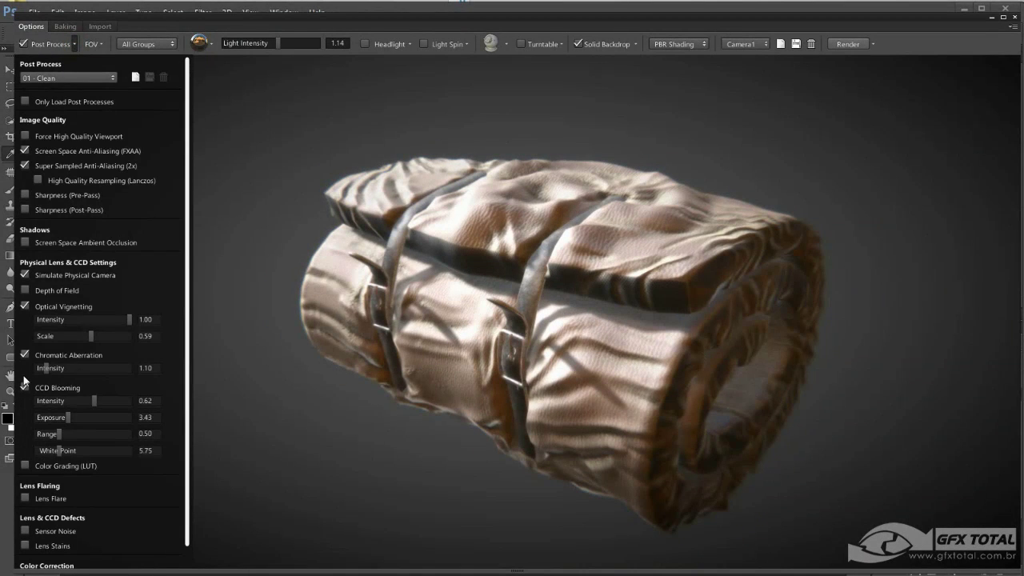
{"action": "left_click", "coordinate": [24, 387]}
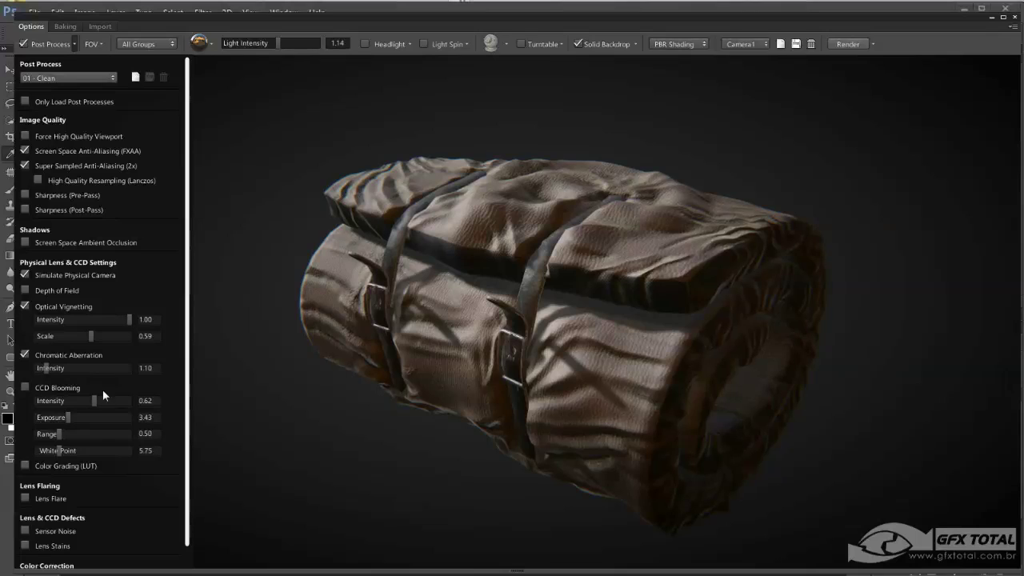
{"action": "left_click_drag", "start_coordinate": [58, 453], "coordinate": [177, 432]}
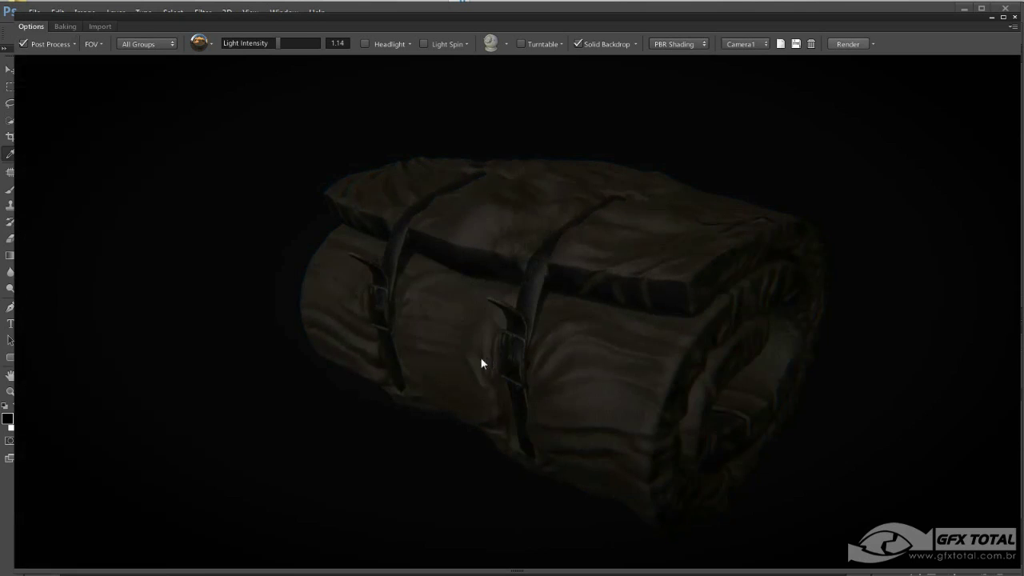
{"action": "left_click_drag", "start_coordinate": [279, 43], "coordinate": [286, 42]}
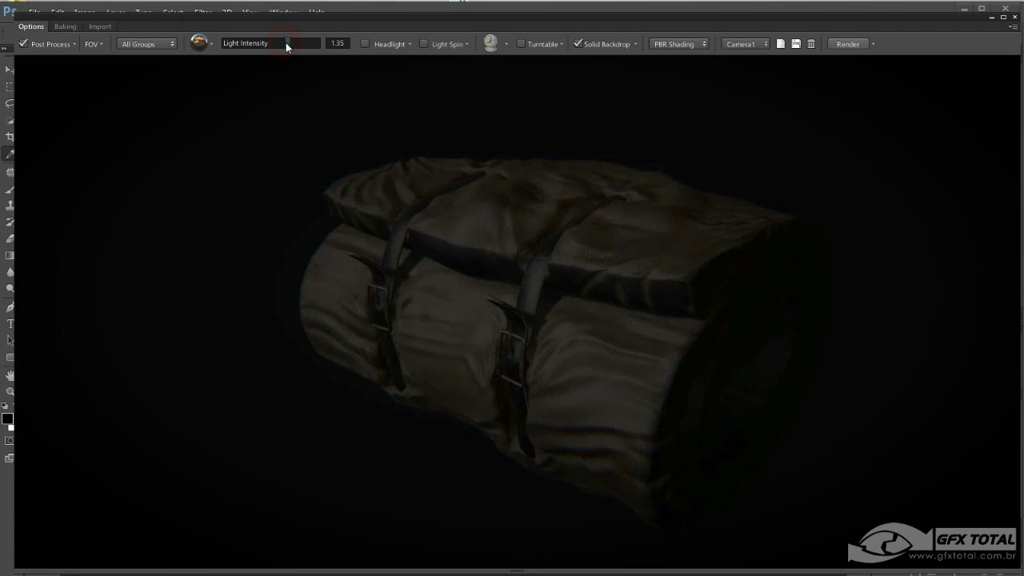
Soften the vignetting, turn off chromatic aberration, and enable Lens Flare
{"action": "left_click", "coordinate": [74, 44]}
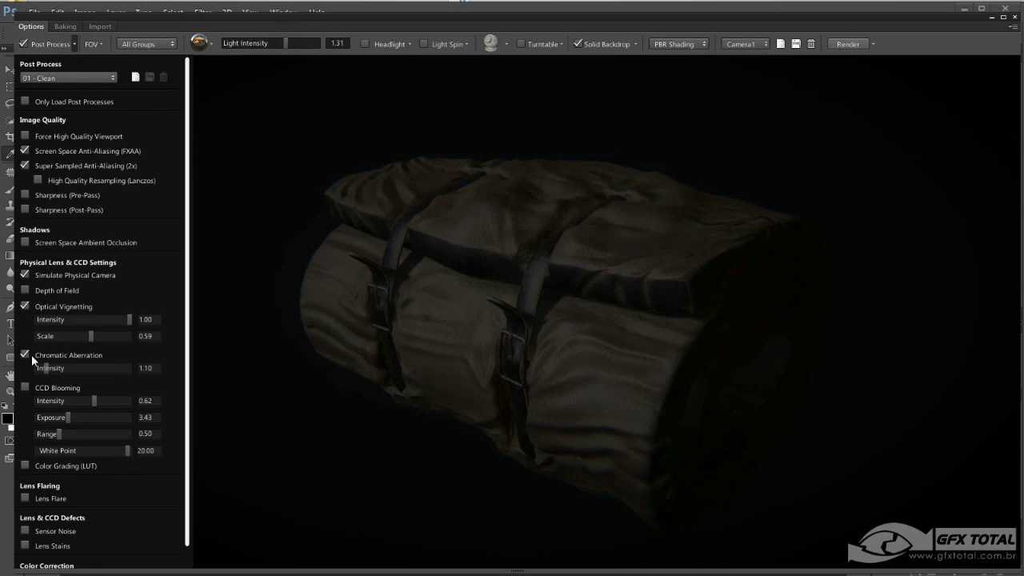
{"action": "mouse_move", "coordinate": [128, 320]}
{"action": "left_mouse_down"}
{"action": "mouse_move", "coordinate": [68, 320]}
{"action": "mouse_move", "coordinate": [58, 333]}
{"action": "mouse_move", "coordinate": [118, 320]}
{"action": "left_mouse_up"}
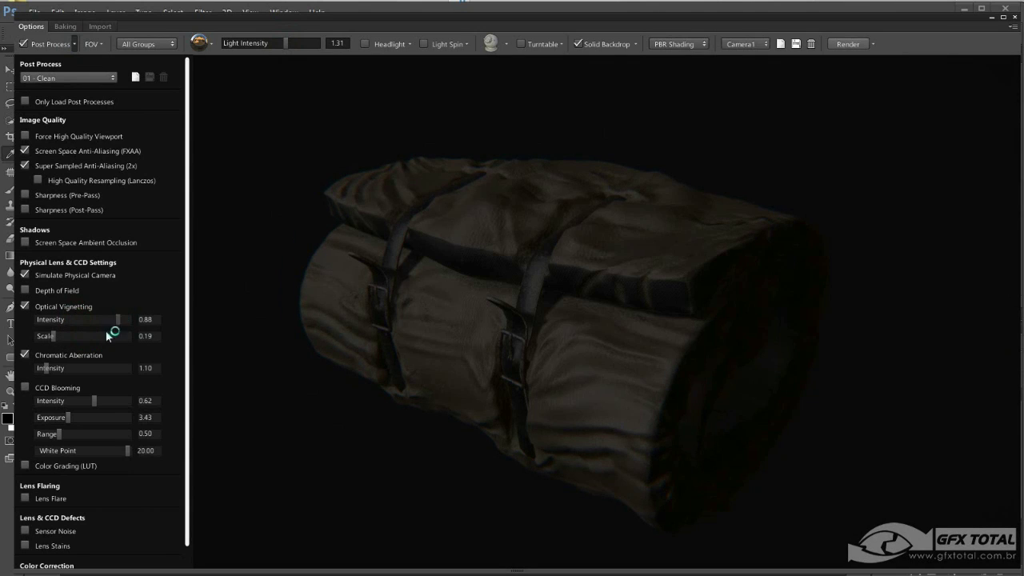
{"action": "left_click", "coordinate": [25, 355]}
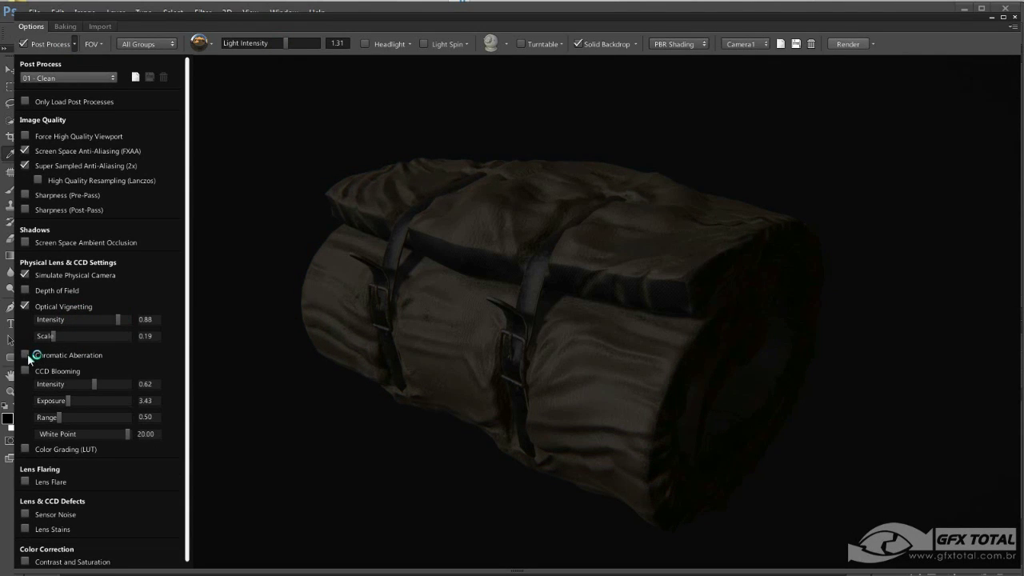
{"action": "left_click_drag", "start_coordinate": [99, 388], "coordinate": [105, 386]}
{"action": "left_click", "coordinate": [26, 481]}
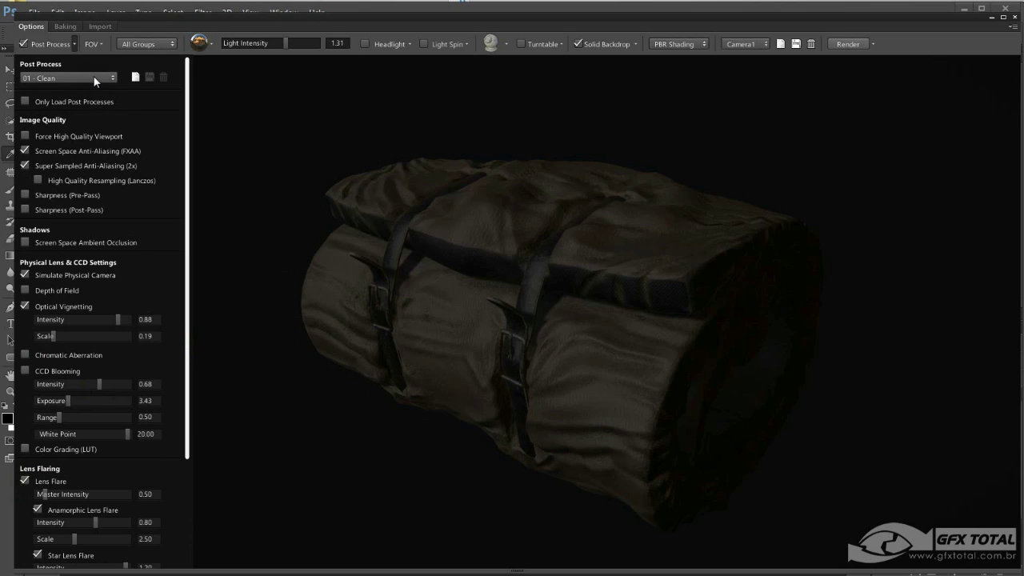
Try the 08 - Unreal Engine 4 post-process preset, then reopen the preset list
{"action": "left_click", "coordinate": [31, 79]}
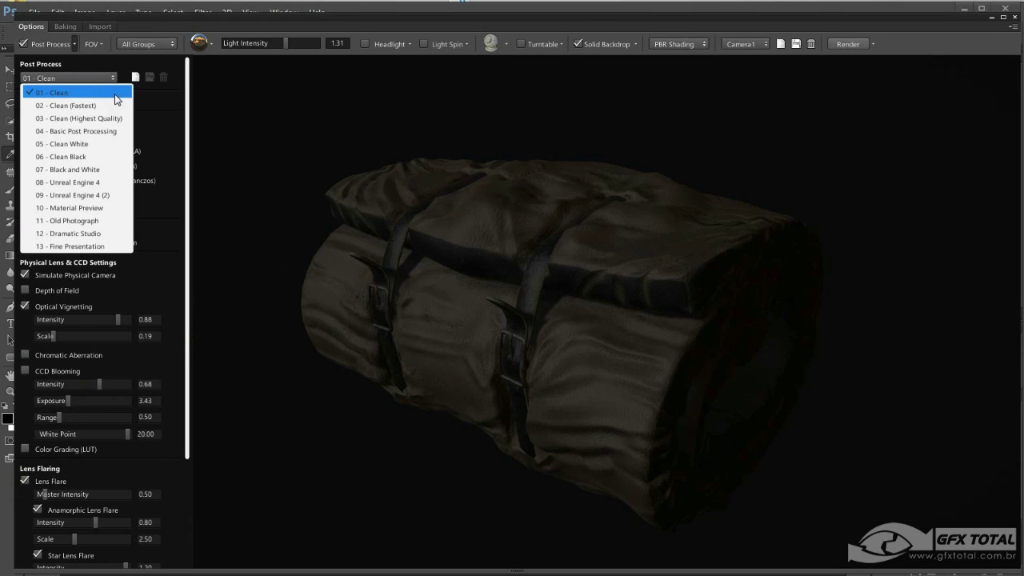
{"action": "left_click", "coordinate": [168, 134]}
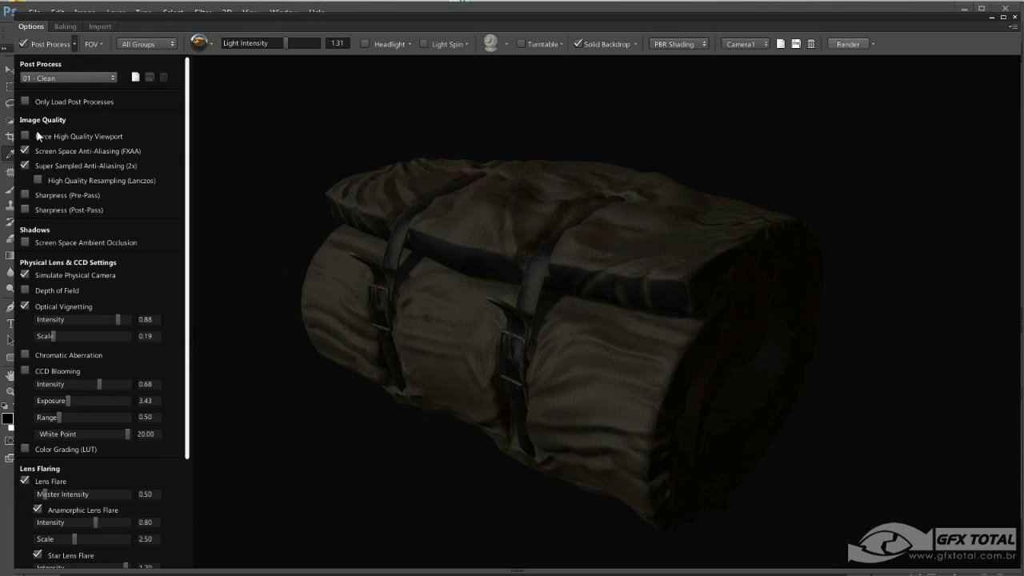
{"action": "left_click", "coordinate": [95, 77]}
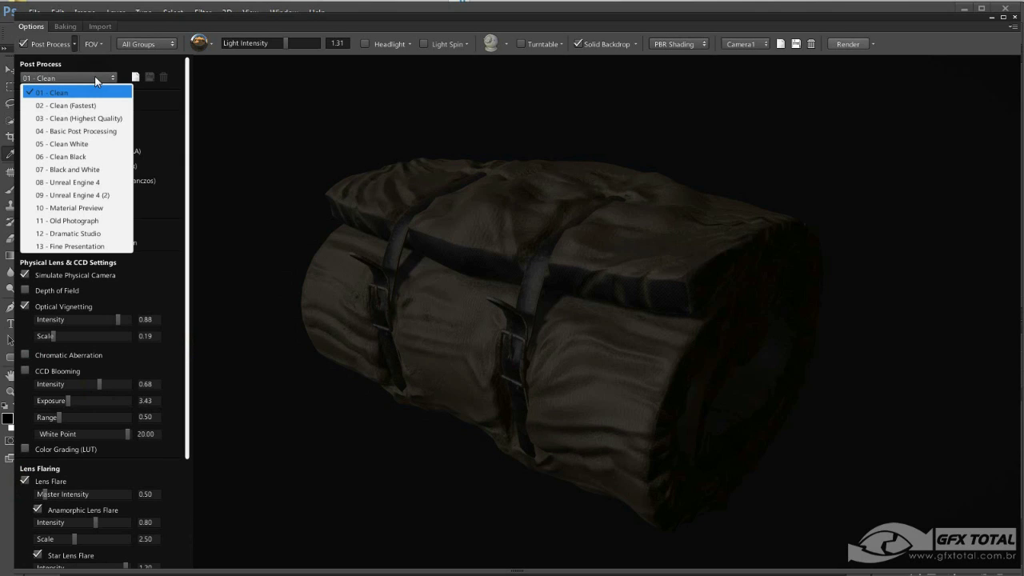
{"action": "left_click", "coordinate": [88, 183]}
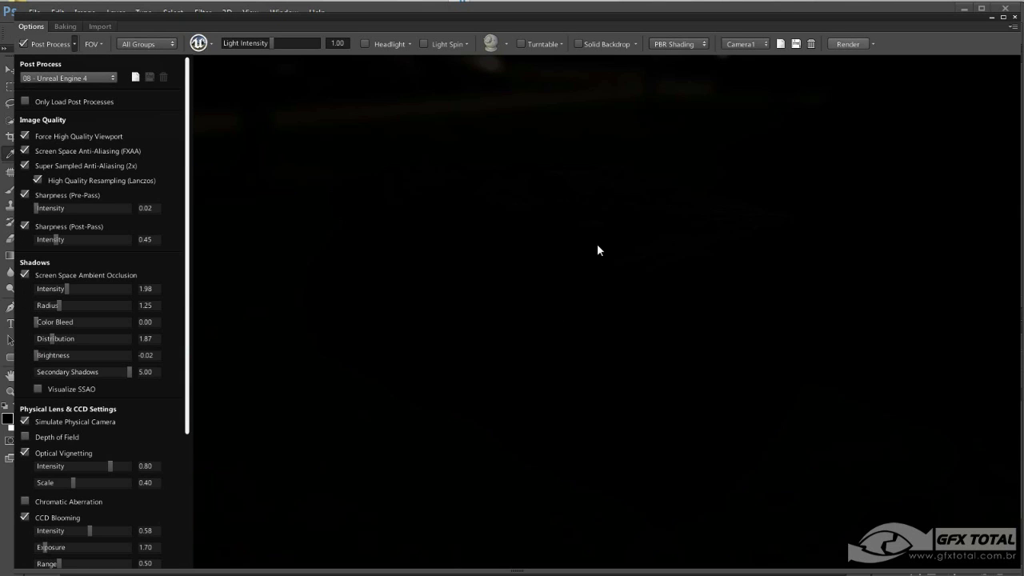
{"action": "left_click", "coordinate": [573, 249]}
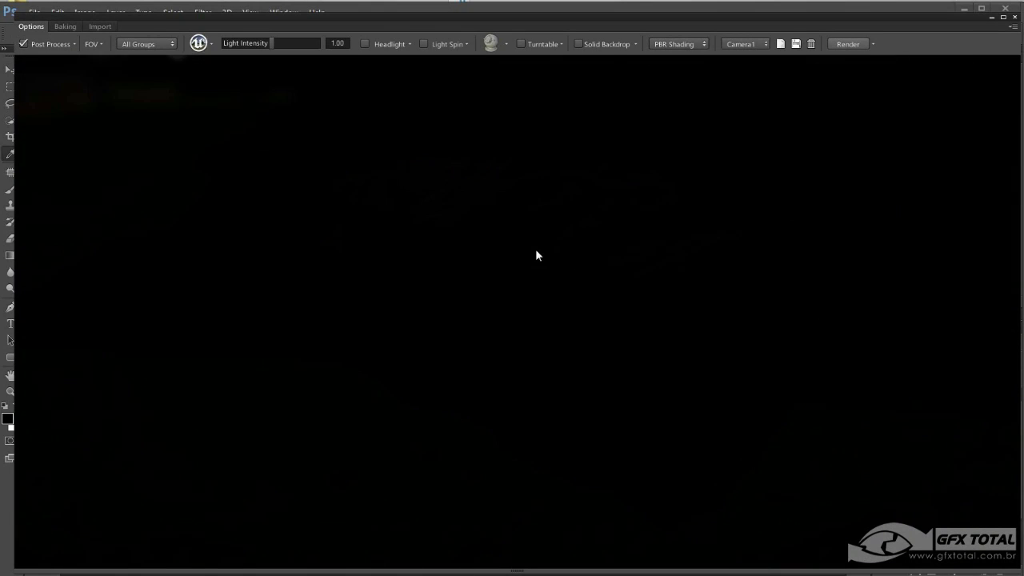
{"action": "left_click", "coordinate": [73, 44]}
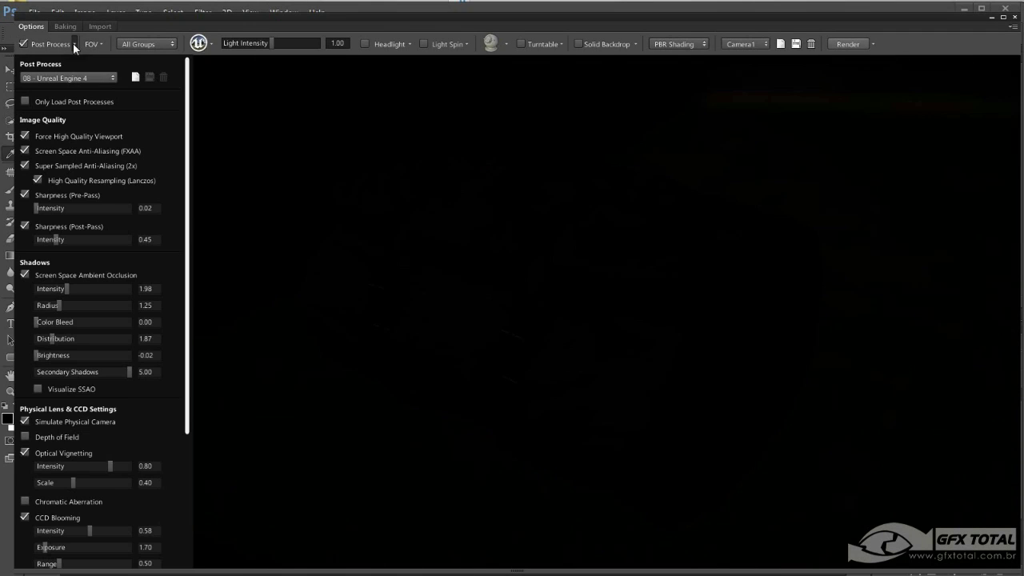
{"action": "left_click", "coordinate": [104, 79]}
Apply the 01 - Clean preset and toggle post-processing off and on to compare
{"action": "left_click", "coordinate": [77, 91]}
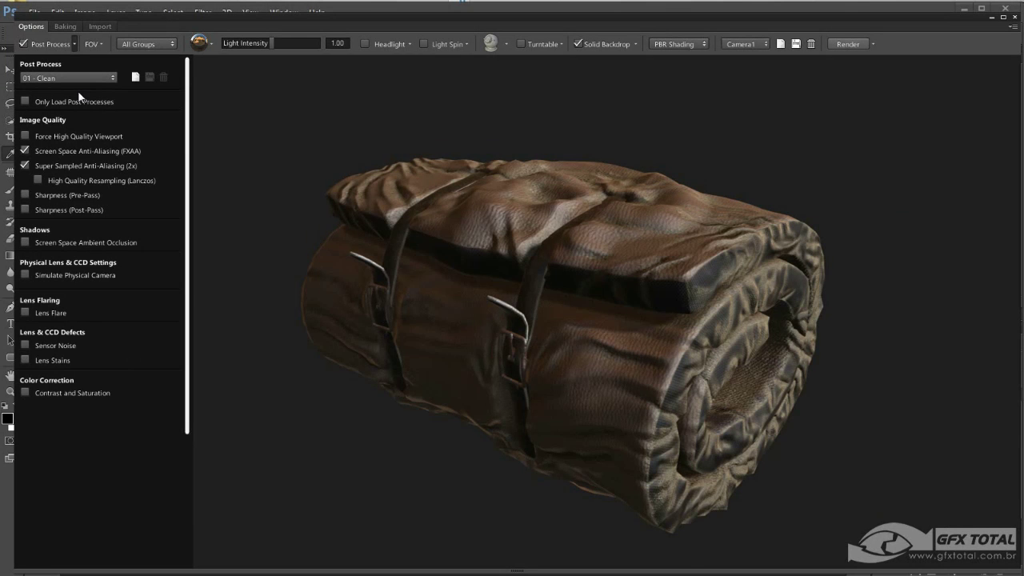
{"action": "left_click", "coordinate": [590, 268]}
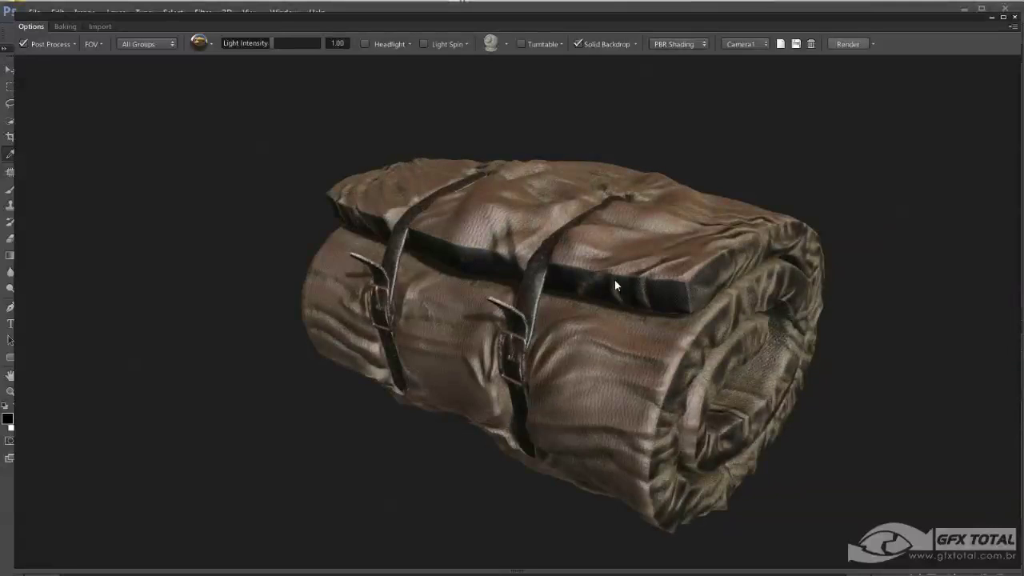
{"action": "left_click", "coordinate": [71, 44]}
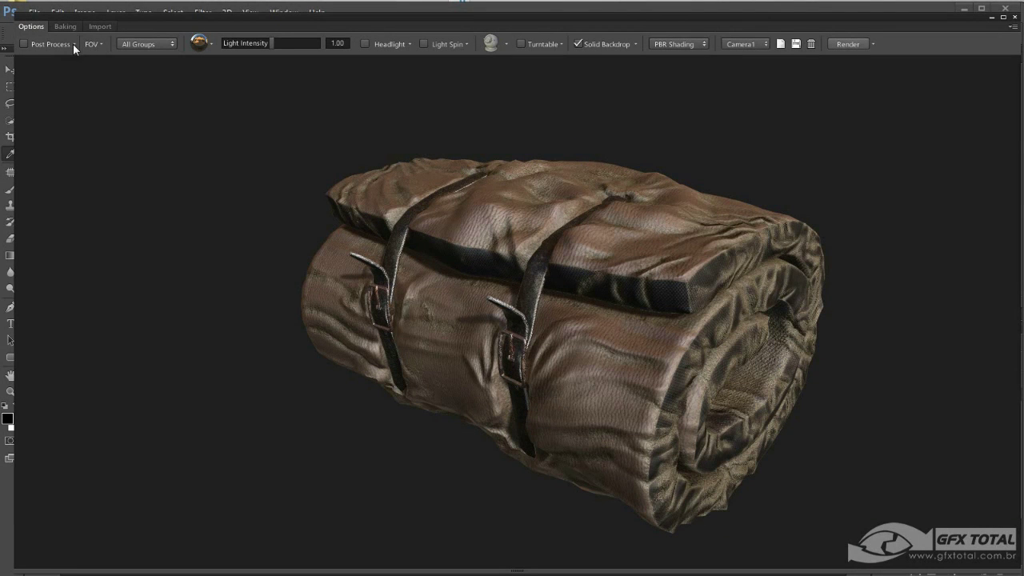
{"action": "left_click", "coordinate": [68, 44]}
Enable pre-pass sharpening at about 0.73 and zoom in on the strap and buckle
{"action": "left_click", "coordinate": [74, 44]}
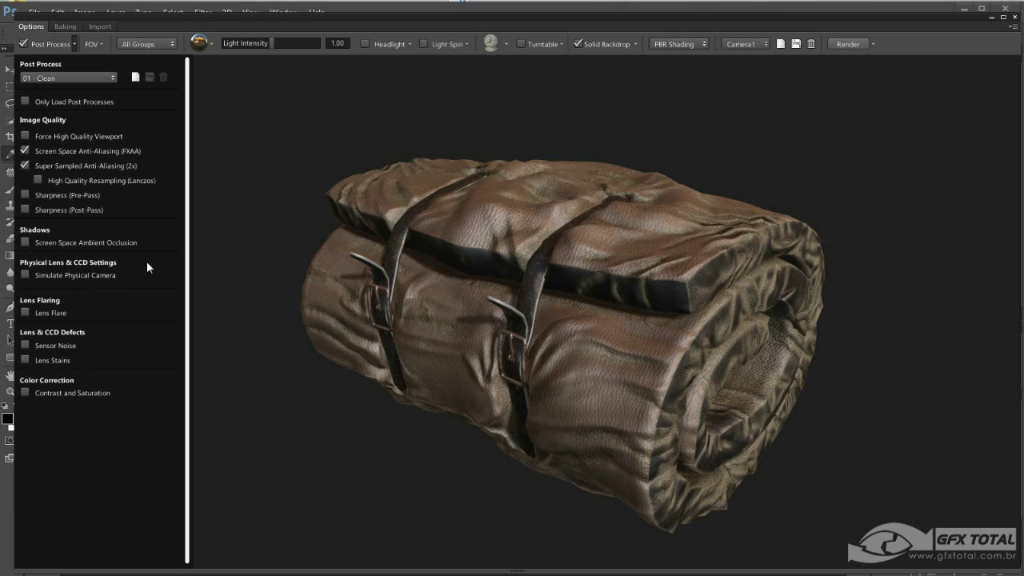
{"action": "left_click", "coordinate": [24, 196]}
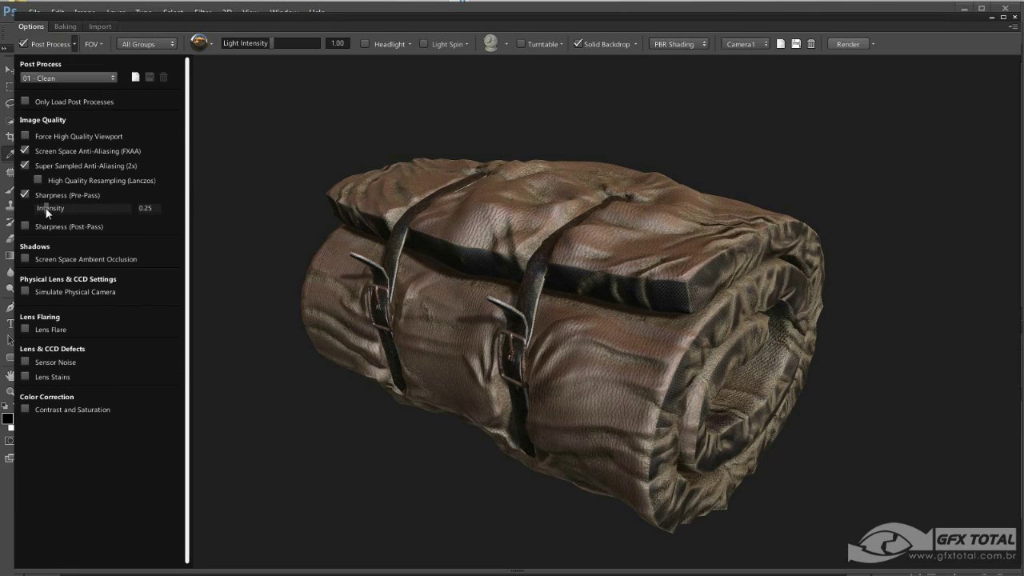
{"action": "left_click_drag", "start_coordinate": [65, 211], "coordinate": [66, 212]}
{"action": "left_click_drag", "start_coordinate": [600, 275], "coordinate": [619, 381]}
{"action": "right_click_drag", "start_coordinate": [618, 382], "coordinate": [627, 438]}
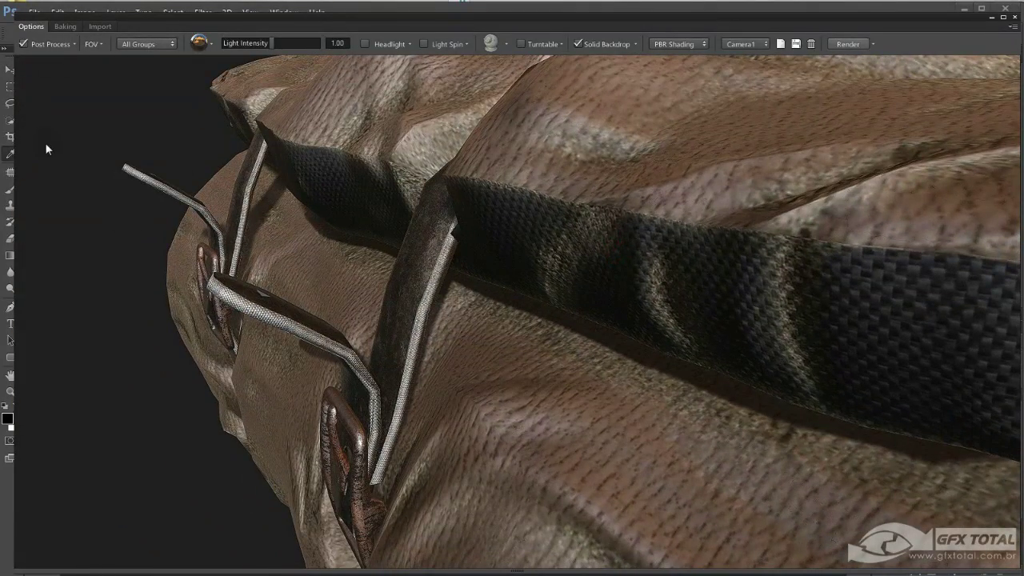
Set pre-pass sharpening to about 0.51, and try post-pass sharpening at 0.31 before disabling it
{"action": "left_click", "coordinate": [74, 45]}
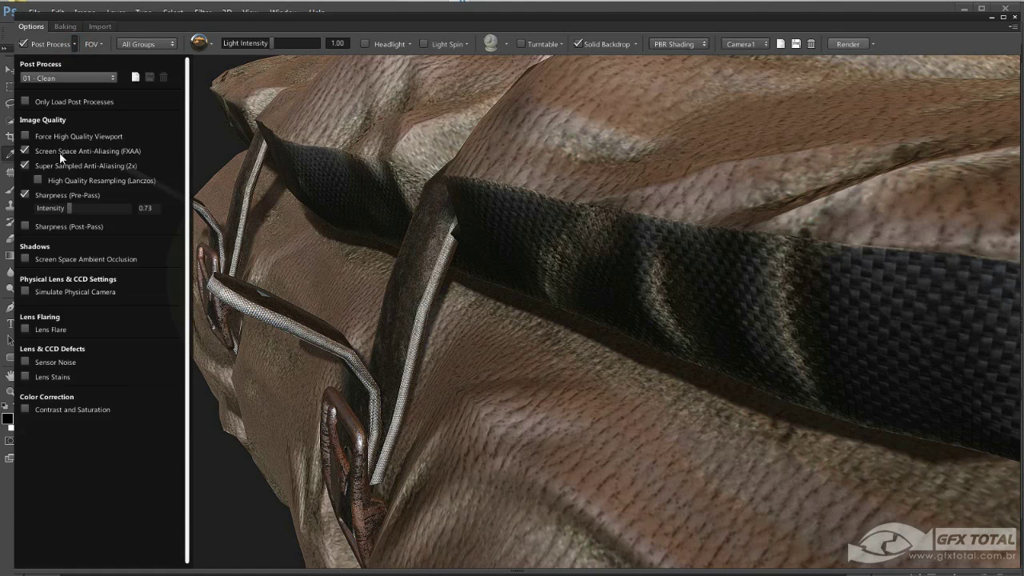
{"action": "left_click_drag", "start_coordinate": [64, 213], "coordinate": [42, 210]}
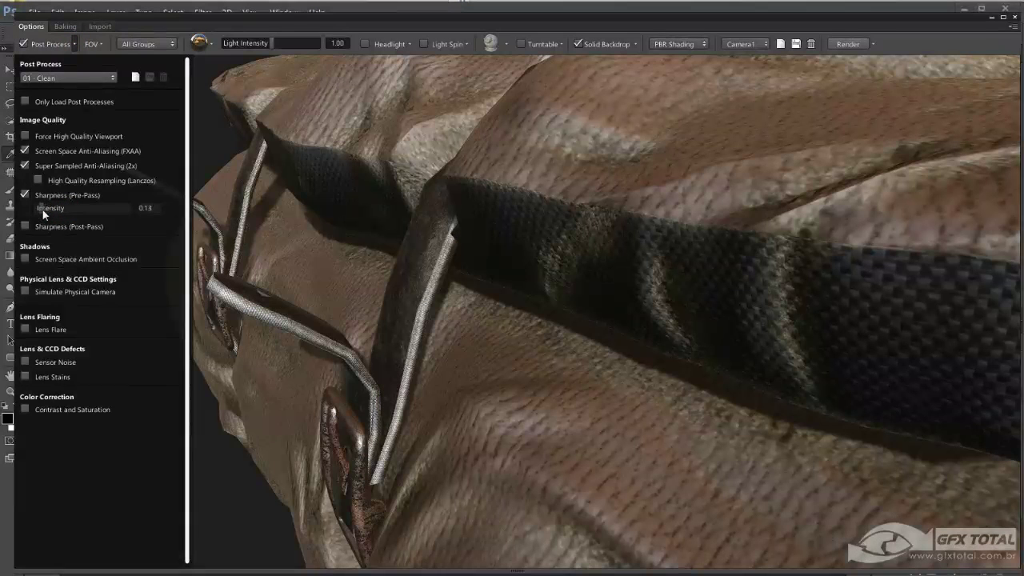
{"action": "left_click_drag", "start_coordinate": [42, 209], "coordinate": [56, 209]}
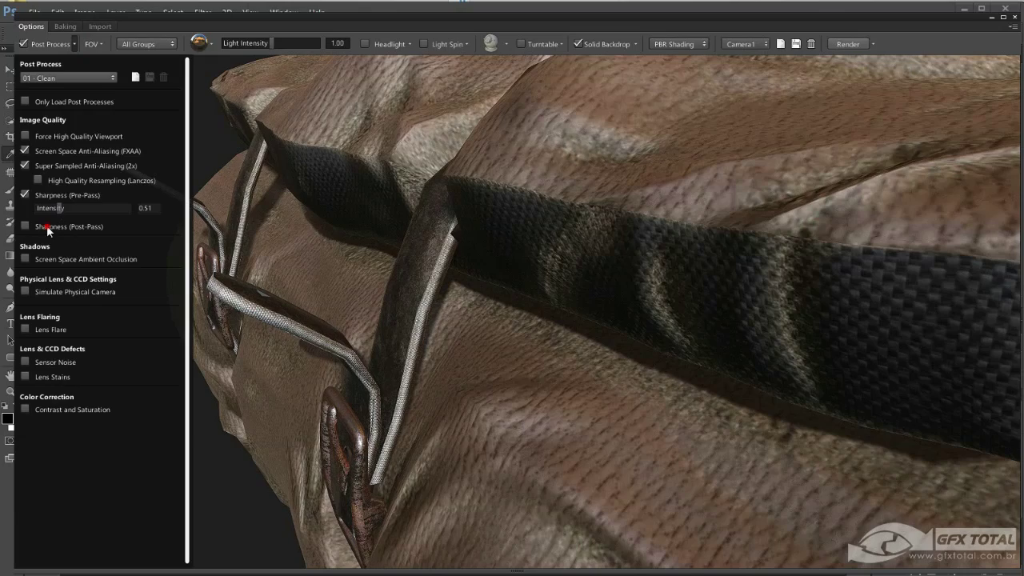
{"action": "left_click", "coordinate": [46, 228]}
{"action": "left_click_drag", "start_coordinate": [59, 238], "coordinate": [92, 244]}
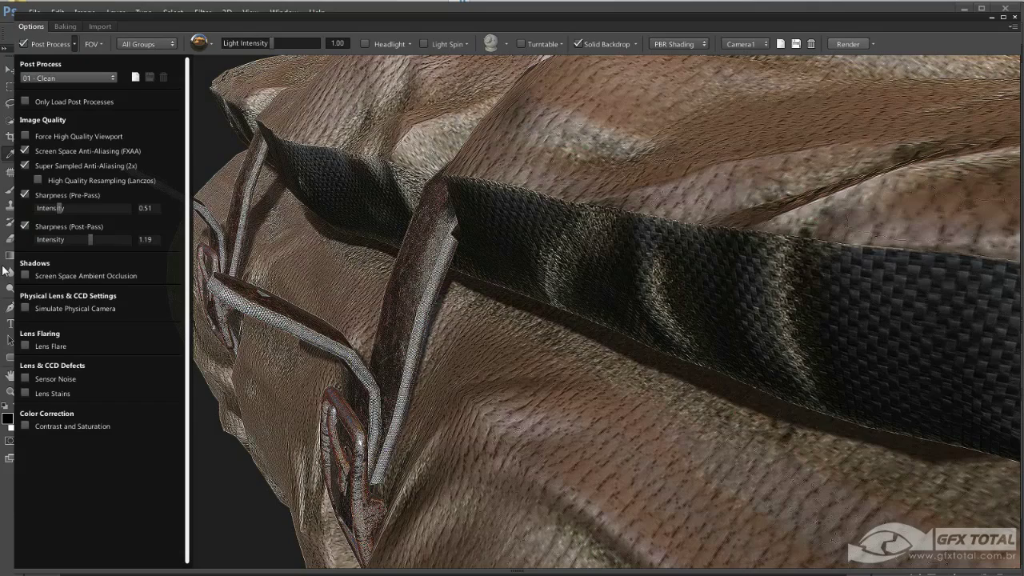
{"action": "left_click_drag", "start_coordinate": [74, 238], "coordinate": [46, 237]}
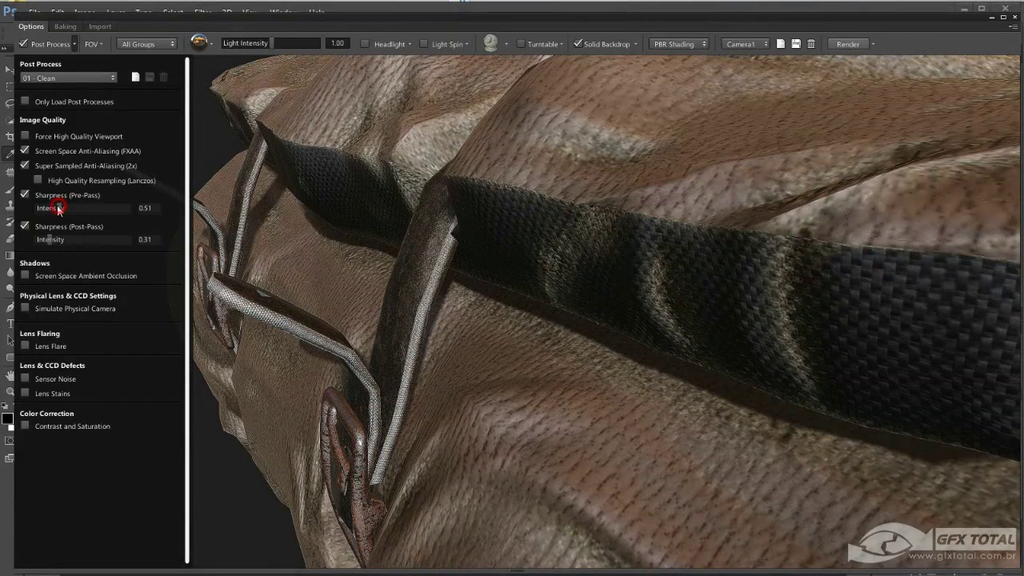
{"action": "left_click", "coordinate": [25, 227]}
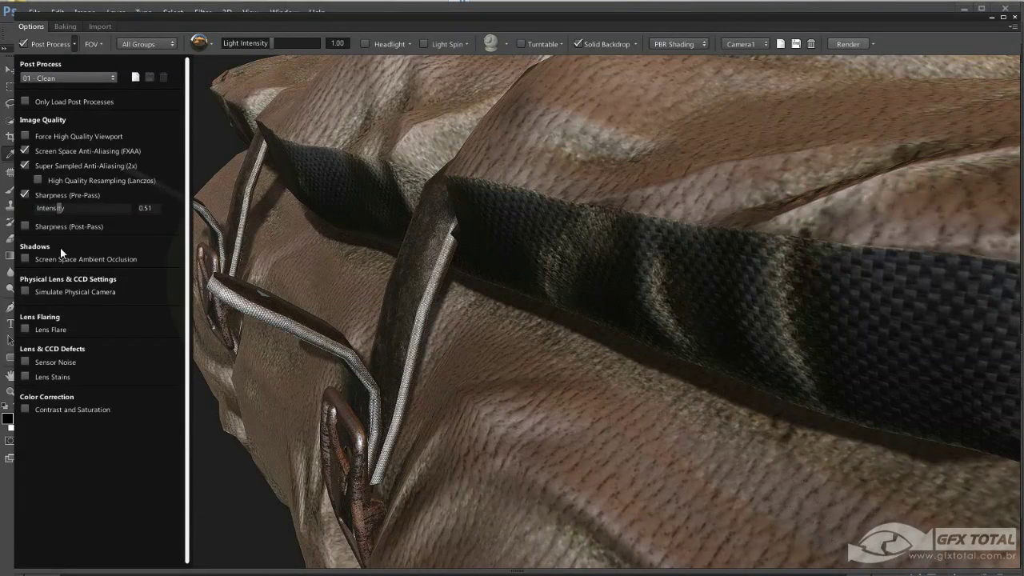
Try ambient occlusion at 3.15, turn it back off, and enable physical camera simulation
{"action": "left_click", "coordinate": [25, 259]}
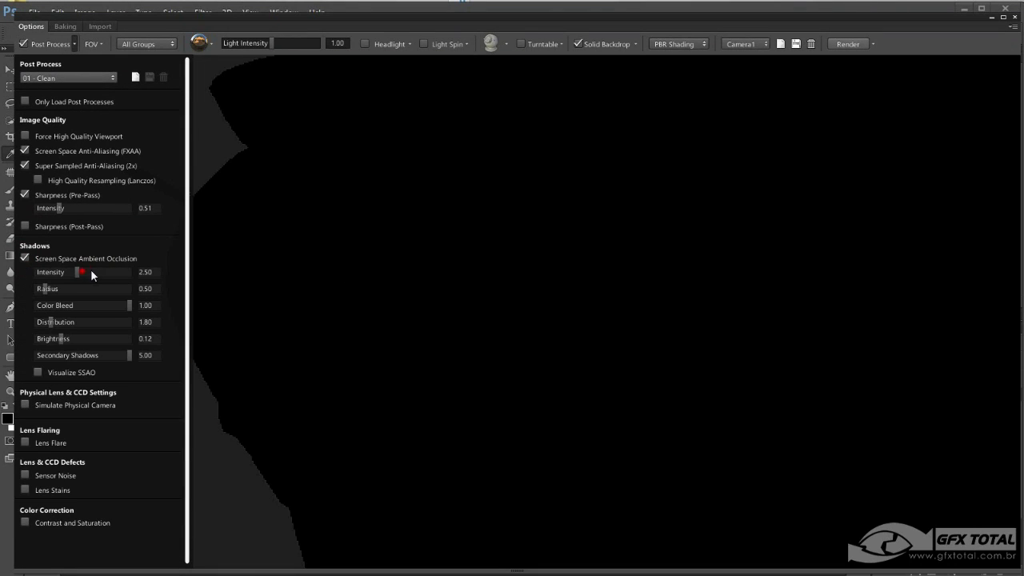
{"action": "mouse_move", "coordinate": [91, 270]}
{"action": "left_mouse_down"}
{"action": "mouse_move", "coordinate": [103, 271]}
{"action": "mouse_move", "coordinate": [89, 271]}
{"action": "left_mouse_up"}
{"action": "left_click", "coordinate": [25, 259]}
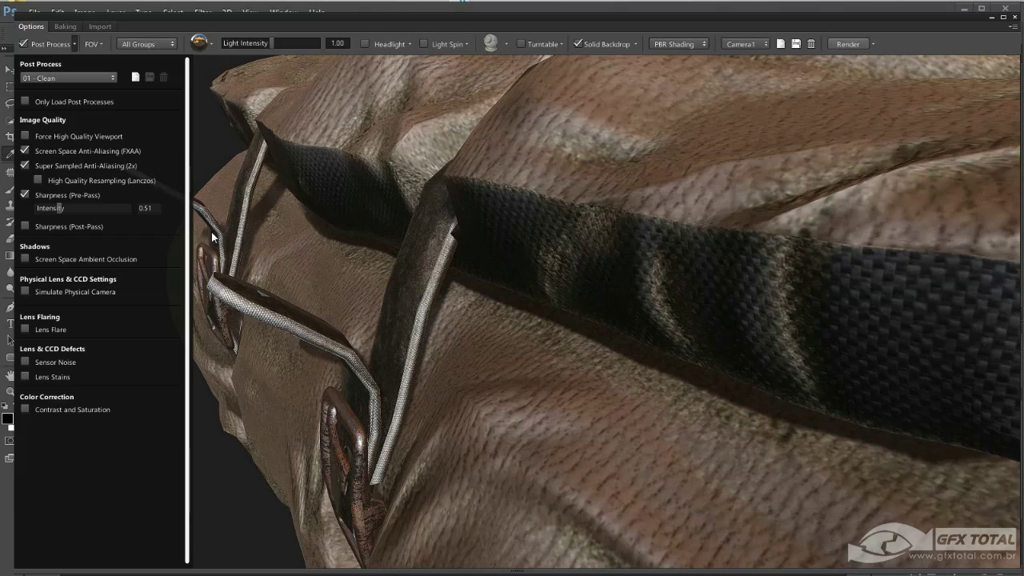
{"action": "left_click", "coordinate": [26, 293]}
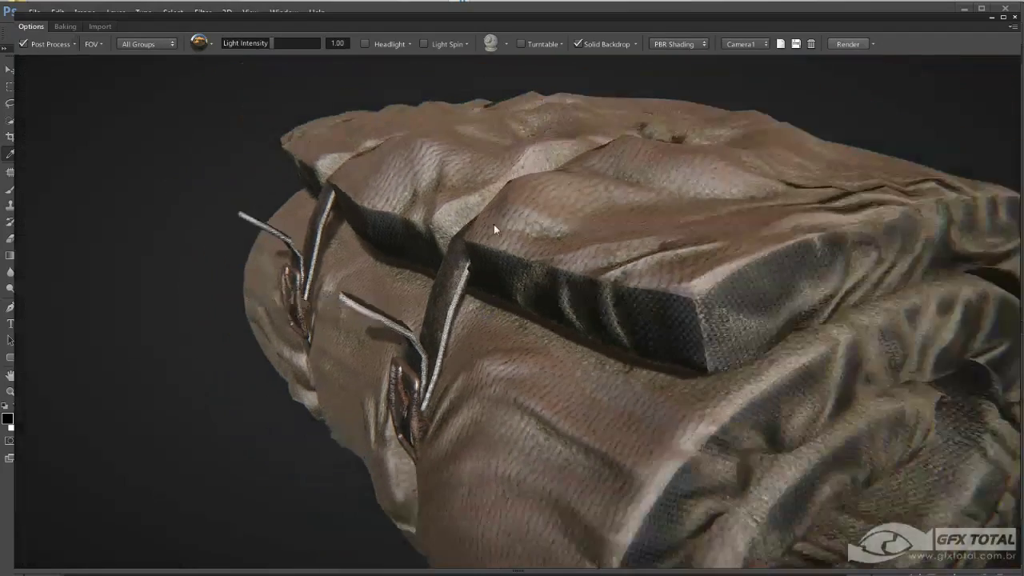
Zoom out to the whole bedroll and set vignetting intensity 1.00 with scale 0.49
{"action": "mouse_move", "coordinate": [435, 229]}
{"action": "left_mouse_down"}
{"action": "mouse_move", "coordinate": [507, 328]}
{"action": "mouse_move", "coordinate": [497, 331]}
{"action": "mouse_move", "coordinate": [513, 293]}
{"action": "mouse_move", "coordinate": [55, 120]}
{"action": "left_mouse_up"}
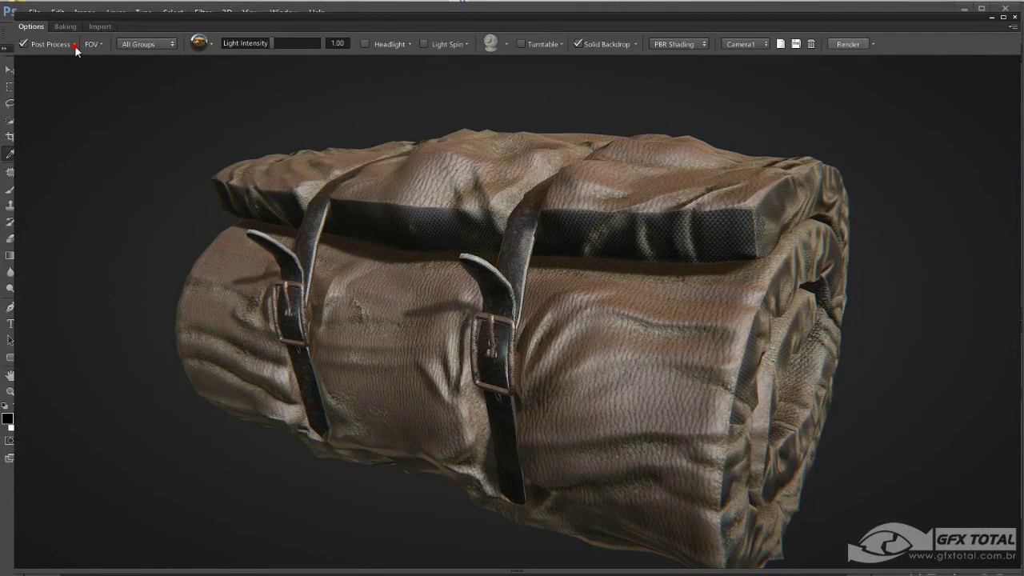
{"action": "left_click", "coordinate": [74, 45]}
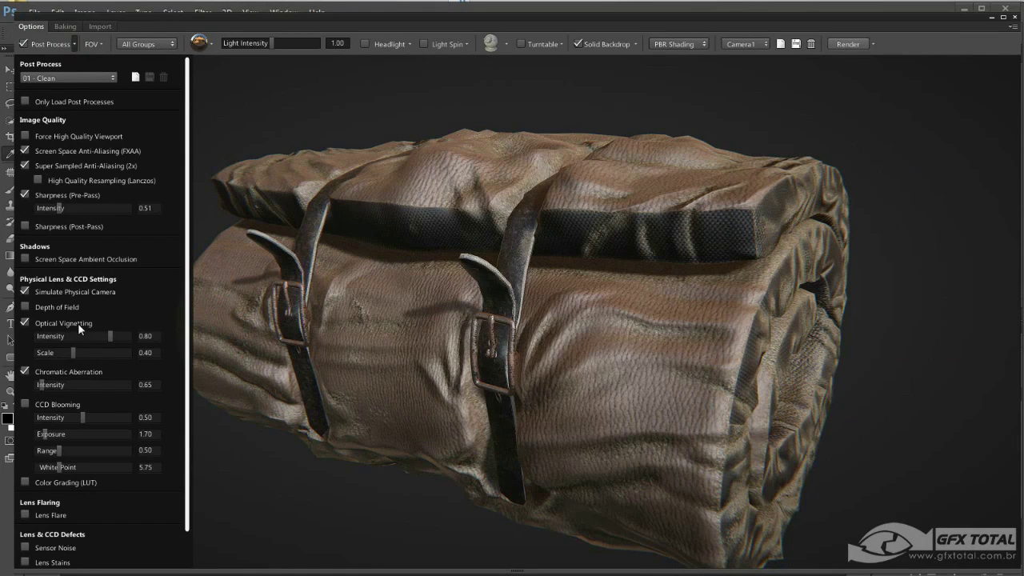
{"action": "left_click_drag", "start_coordinate": [112, 337], "coordinate": [129, 336]}
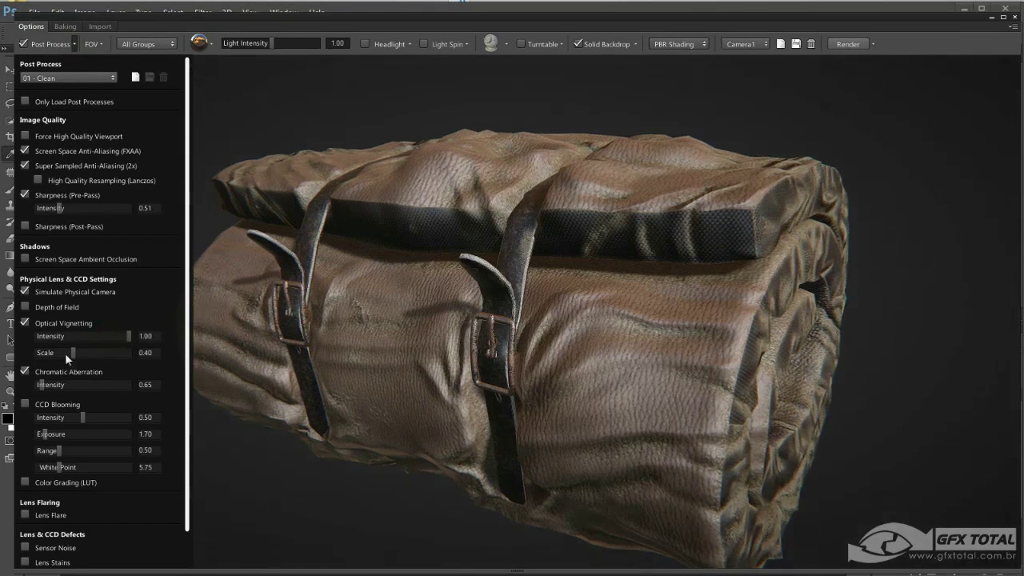
{"action": "left_click_drag", "start_coordinate": [71, 352], "coordinate": [90, 358]}
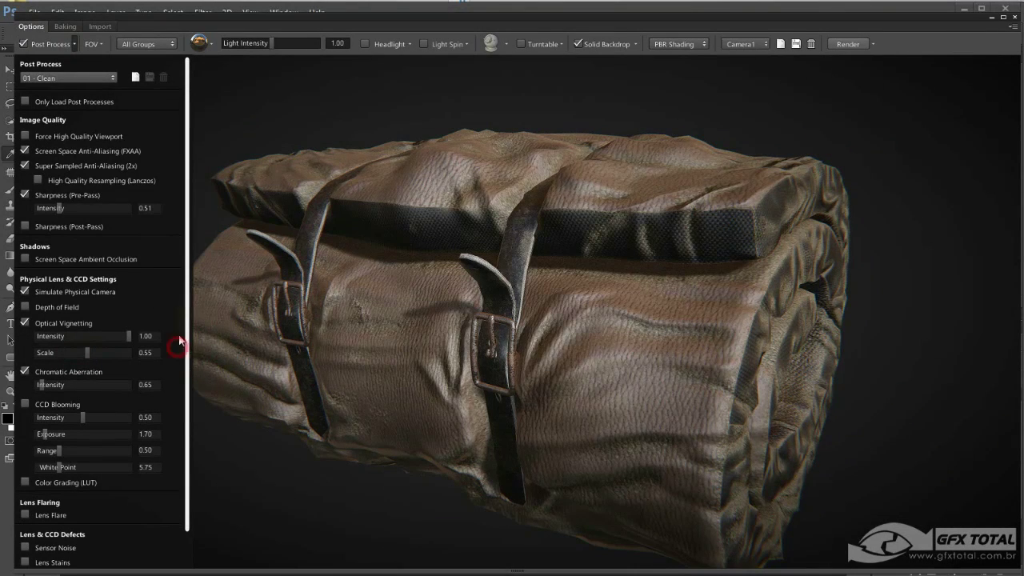
{"action": "left_click_drag", "start_coordinate": [180, 361], "coordinate": [180, 340]}
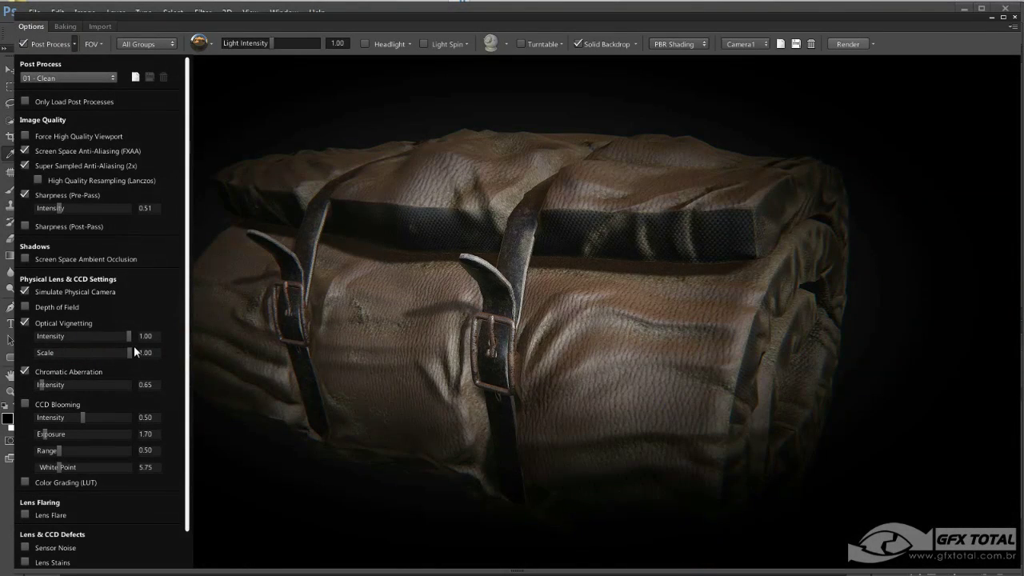
{"action": "left_click_drag", "start_coordinate": [109, 353], "coordinate": [81, 353]}
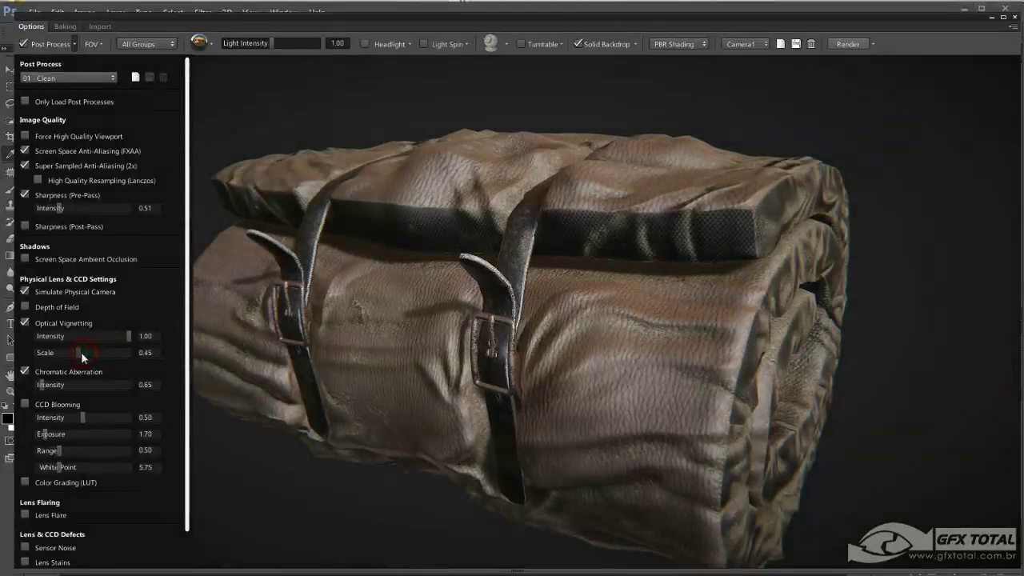
Scroll through the remaining post-process settings, close the panel, and orbit the bedroll
{"action": "scroll", "coordinate": [180, 408], "scroll_direction": "down", "scroll_amount": 1}
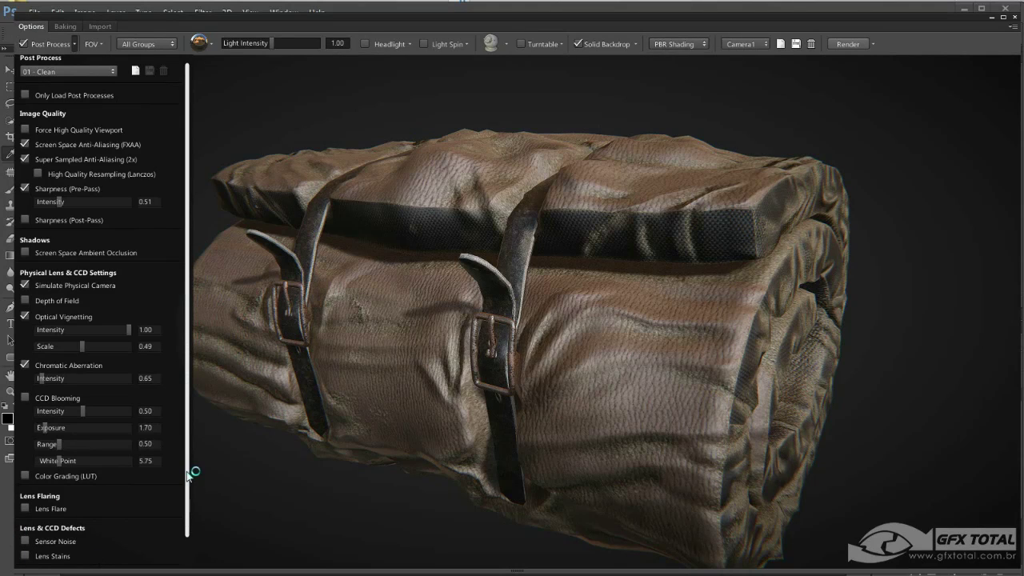
{"action": "left_click_drag", "start_coordinate": [188, 485], "coordinate": [190, 557]}
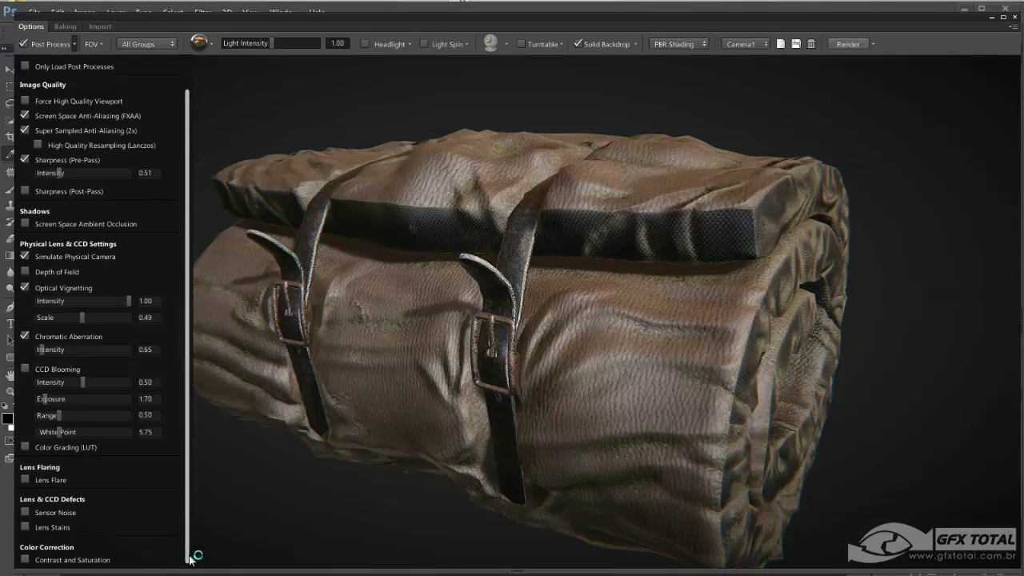
{"action": "left_click_drag", "start_coordinate": [187, 342], "coordinate": [192, 297]}
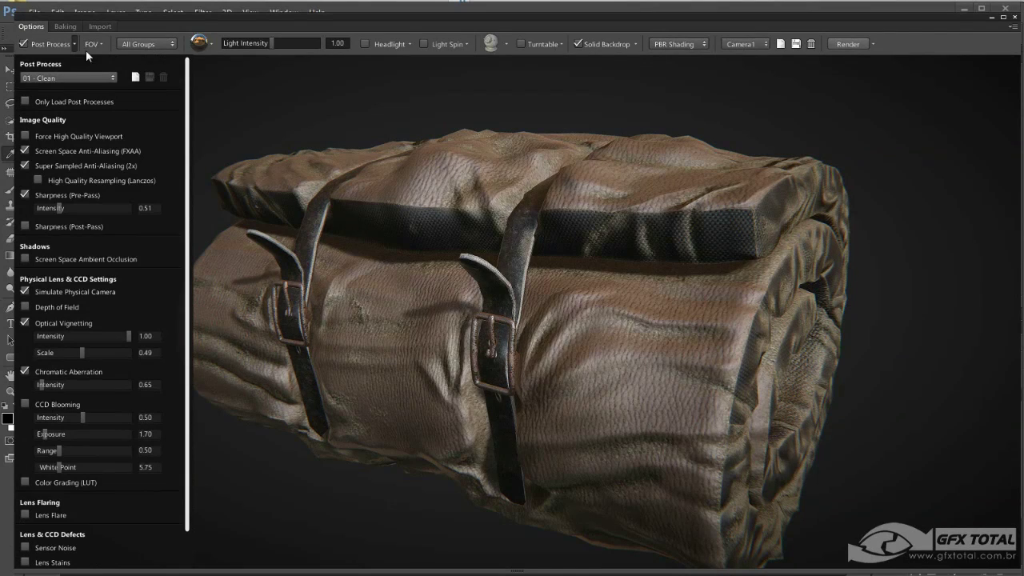
{"action": "left_click", "coordinate": [55, 44]}
{"action": "left_click_drag", "start_coordinate": [551, 233], "coordinate": [448, 161]}
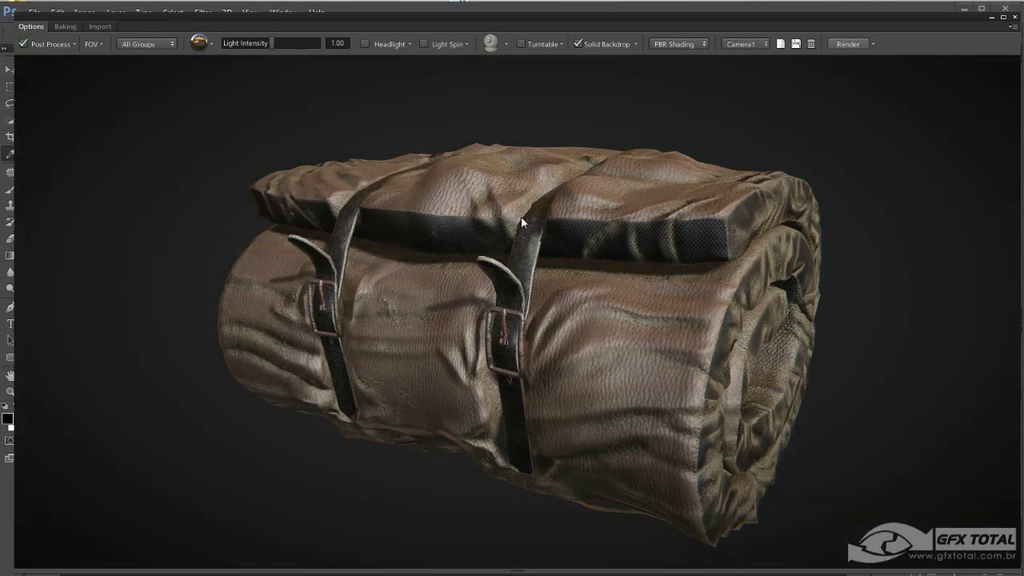
Rotate and tilt the view until the bedroll's top shows in a three-quarter angle
{"action": "mouse_move", "coordinate": [555, 250]}
{"action": "left_mouse_down"}
{"action": "mouse_move", "coordinate": [555, 273]}
{"action": "mouse_move", "coordinate": [559, 249]}
{"action": "mouse_move", "coordinate": [648, 262]}
{"action": "mouse_move", "coordinate": [618, 293]}
{"action": "mouse_move", "coordinate": [627, 271]}
{"action": "left_mouse_up"}
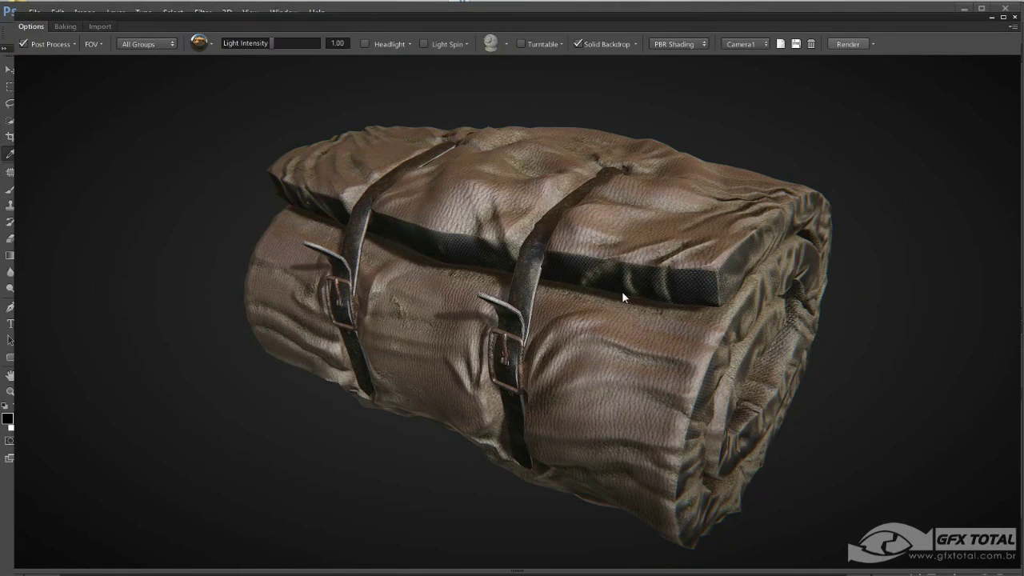
{"action": "mouse_move", "coordinate": [622, 291]}
{"action": "left_mouse_down"}
{"action": "mouse_move", "coordinate": [613, 280]}
{"action": "mouse_move", "coordinate": [599, 279]}
{"action": "mouse_move", "coordinate": [622, 289]}
{"action": "mouse_move", "coordinate": [569, 284]}
{"action": "left_mouse_up"}
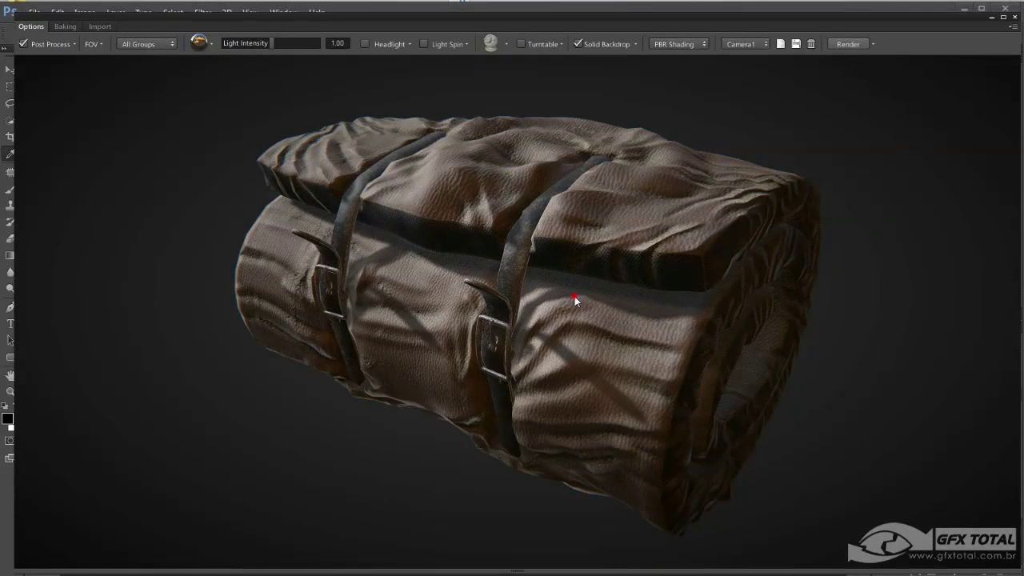
{"action": "mouse_move", "coordinate": [570, 281]}
{"action": "left_mouse_down"}
{"action": "mouse_move", "coordinate": [571, 296]}
{"action": "mouse_move", "coordinate": [620, 297]}
{"action": "mouse_move", "coordinate": [566, 291]}
{"action": "left_mouse_up"}
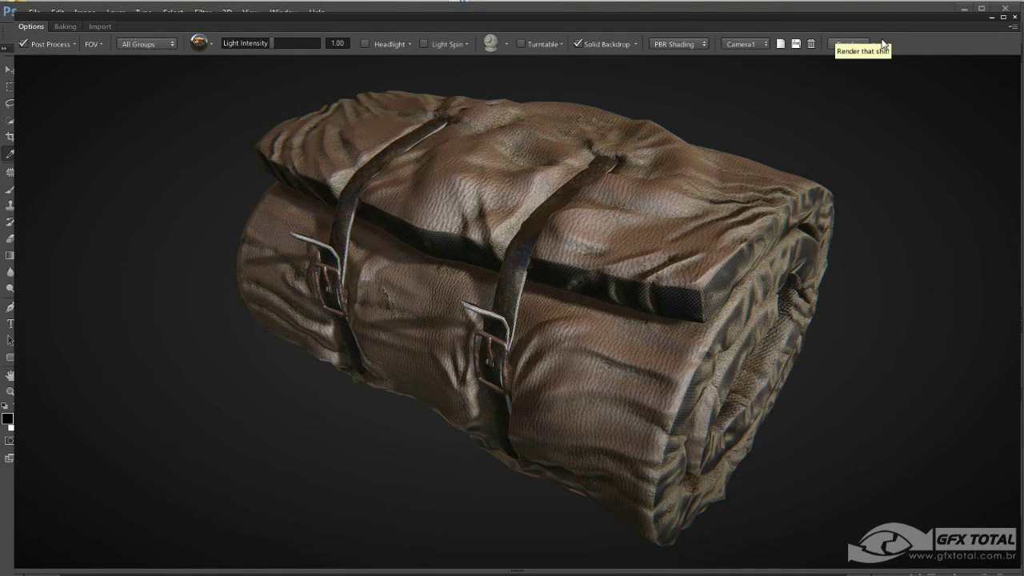
Render the current bedroll view to an image file named screen01
{"action": "left_click", "coordinate": [873, 44]}
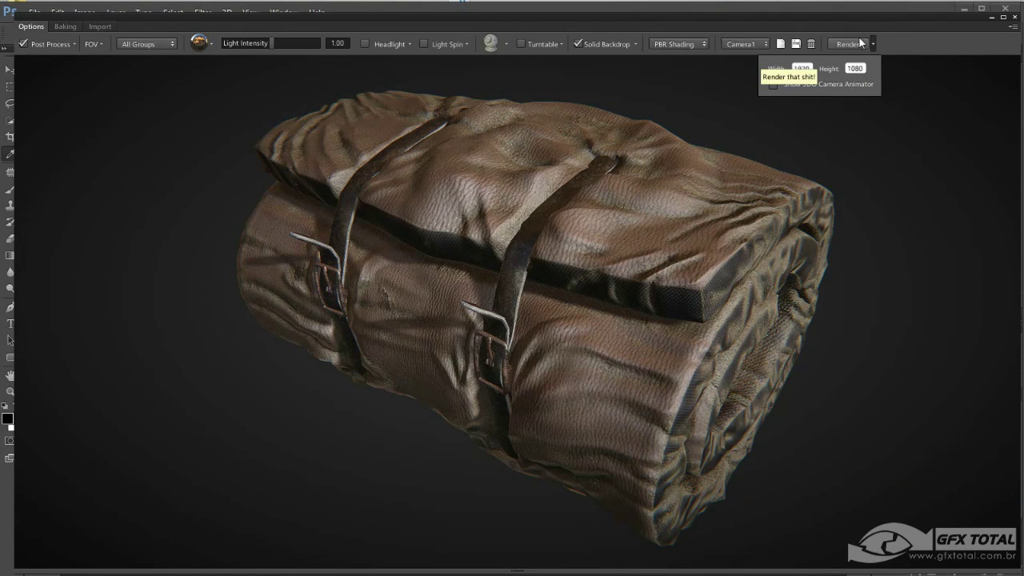
{"action": "left_click", "coordinate": [850, 45]}
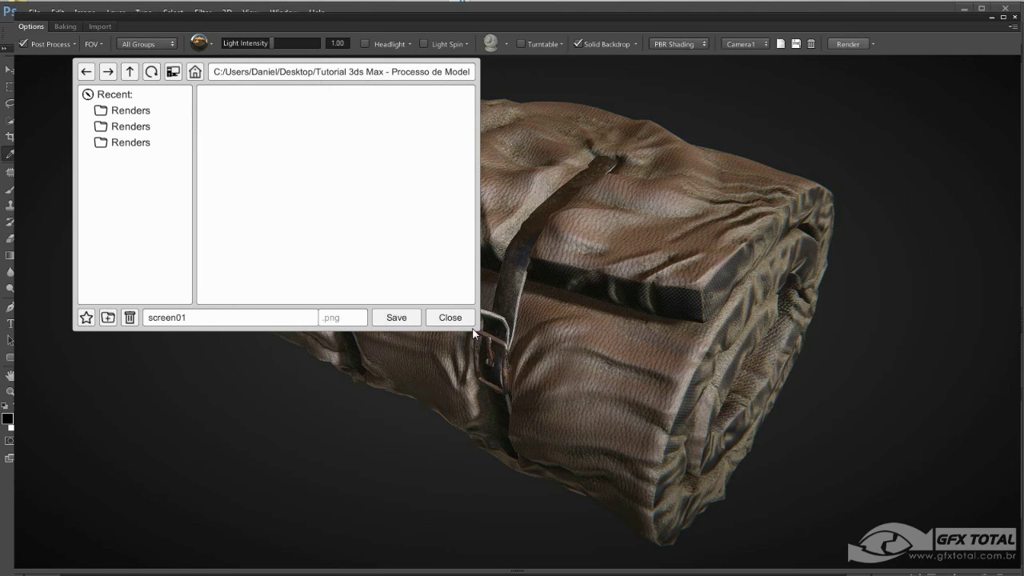
{"action": "left_click", "coordinate": [398, 318]}
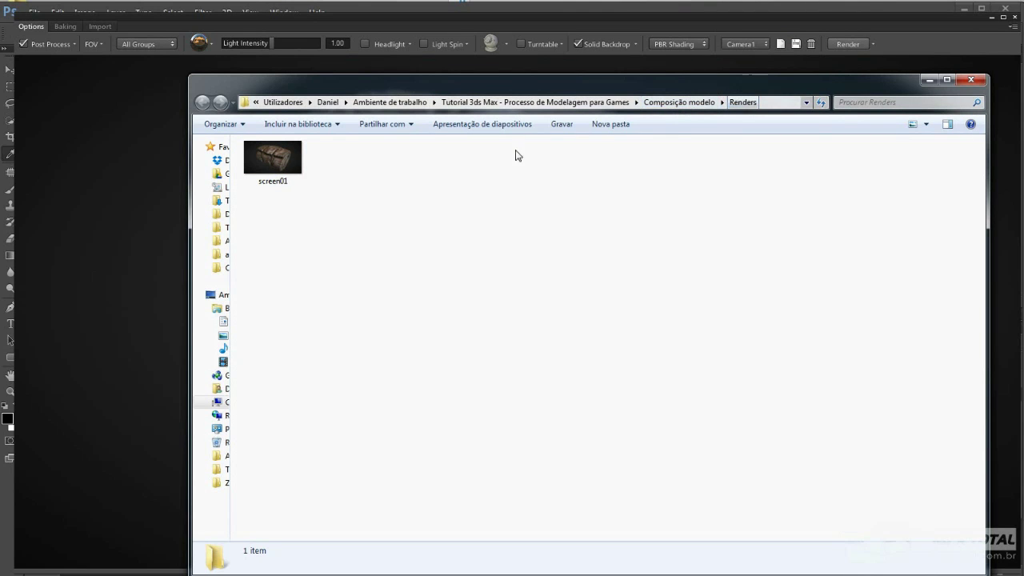
Inspect screen01 in the image viewer, close it, and orbit the mat to a low side angle
{"action": "double_click", "coordinate": [272, 157]}
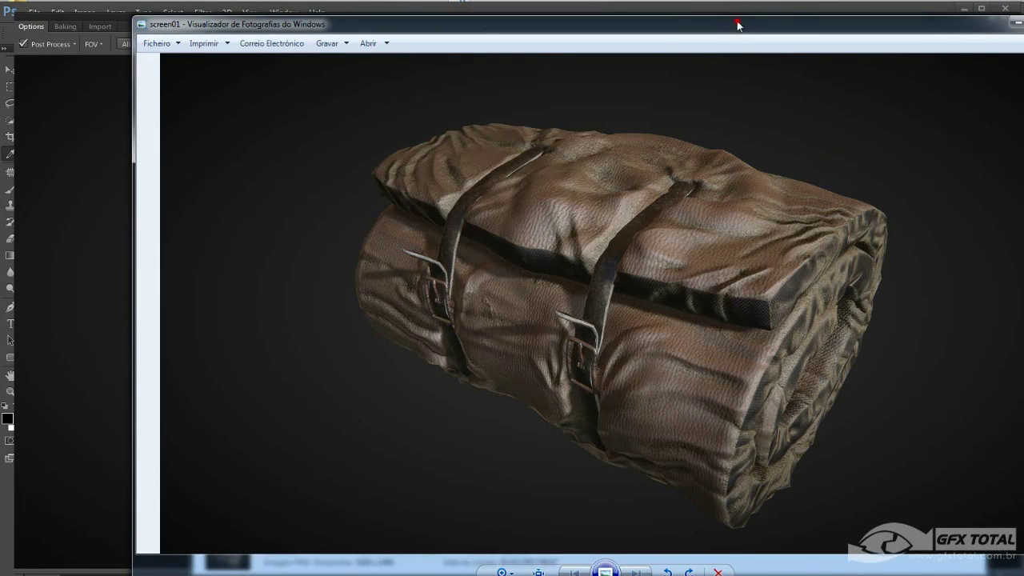
{"action": "left_click_drag", "start_coordinate": [737, 25], "coordinate": [601, 11]}
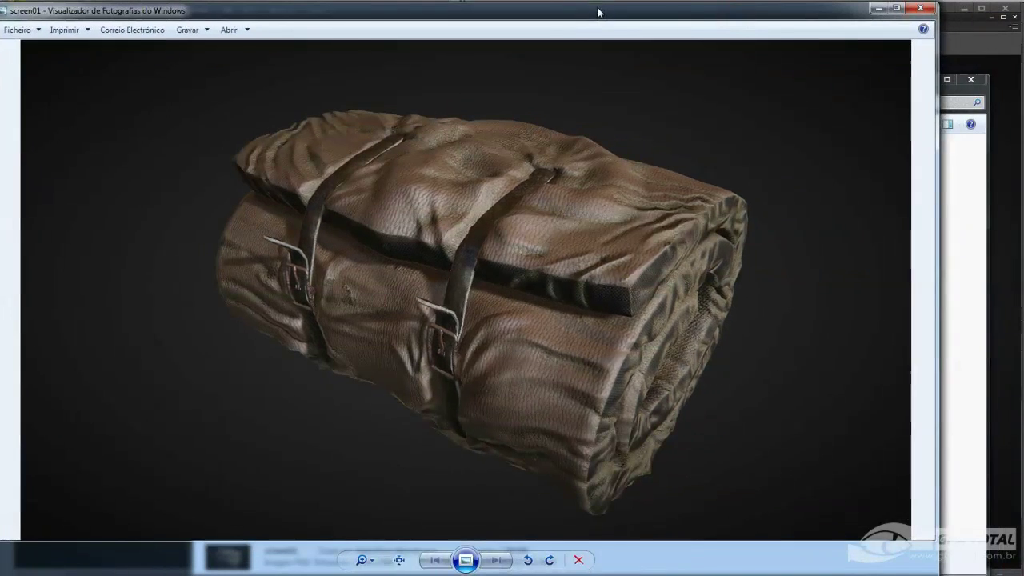
{"action": "left_click", "coordinate": [921, 8]}
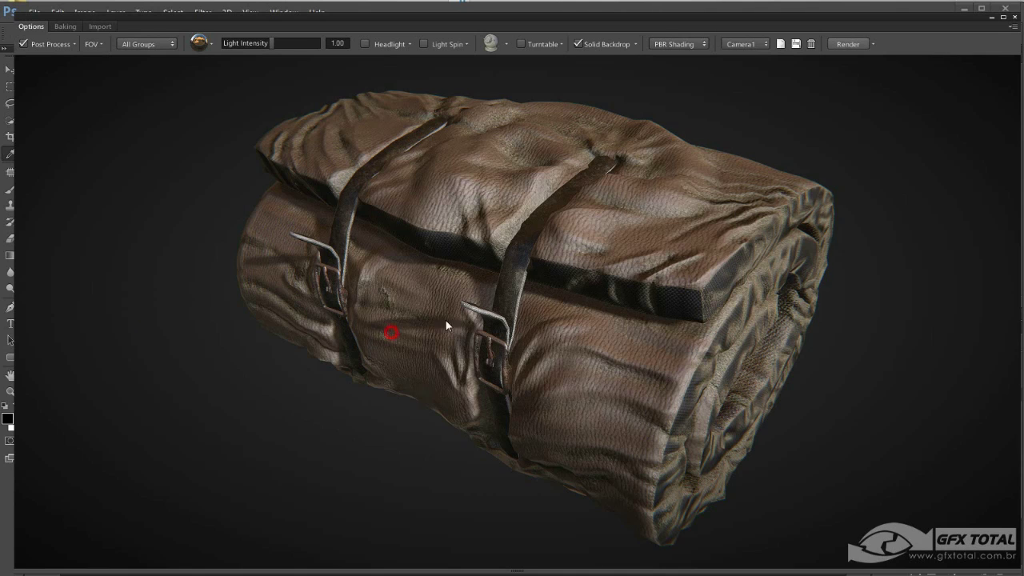
{"action": "mouse_move", "coordinate": [445, 320]}
{"action": "left_mouse_down"}
{"action": "mouse_move", "coordinate": [503, 311]}
{"action": "mouse_move", "coordinate": [429, 304]}
{"action": "mouse_move", "coordinate": [637, 266]}
{"action": "mouse_move", "coordinate": [670, 275]}
{"action": "mouse_move", "coordinate": [659, 293]}
{"action": "mouse_move", "coordinate": [674, 266]}
{"action": "mouse_move", "coordinate": [670, 282]}
{"action": "left_mouse_up"}
Save the low side render as screen02, then hide Explorer and turn the mat to face front
{"action": "left_click", "coordinate": [846, 46]}
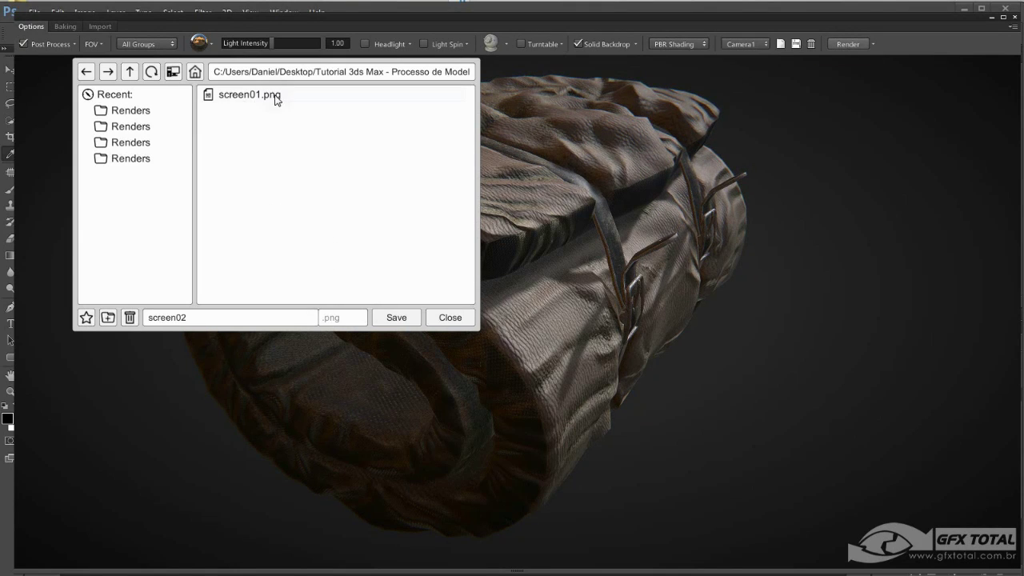
{"action": "left_click", "coordinate": [268, 97]}
{"action": "double_click", "coordinate": [192, 320]}
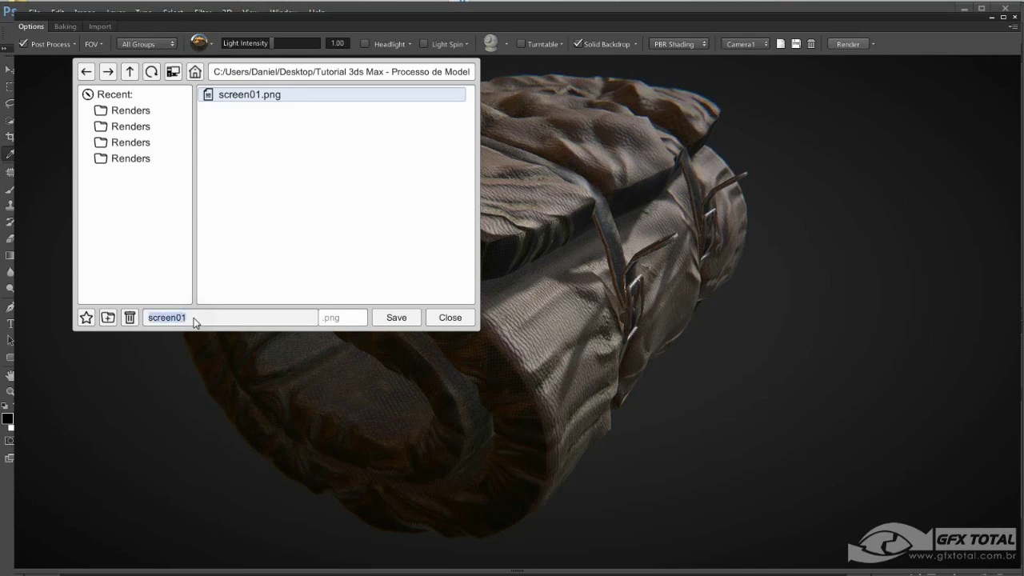
{"action": "left_click", "coordinate": [193, 320]}
{"action": "type", "text": "2"}
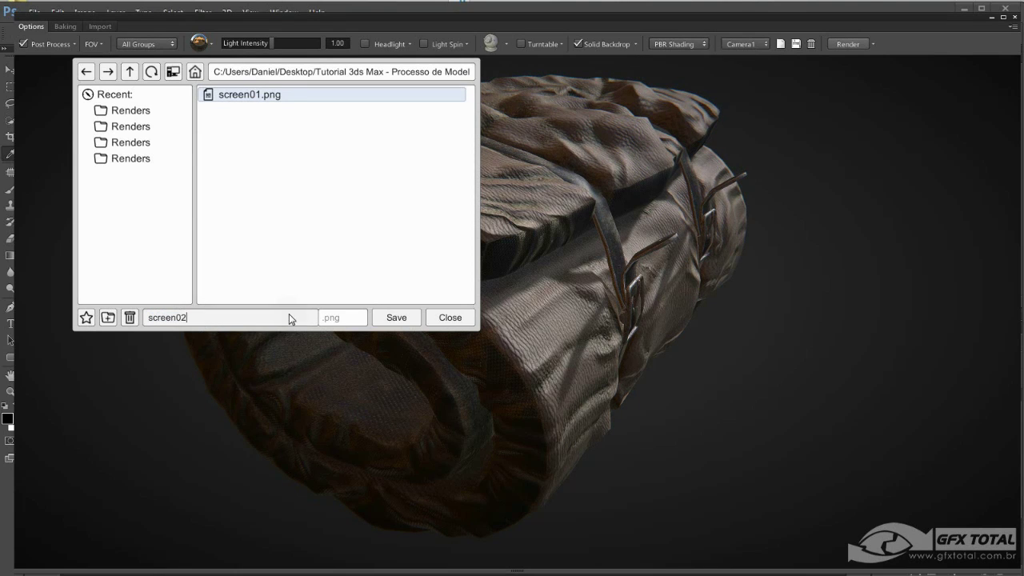
{"action": "left_click", "coordinate": [385, 318]}
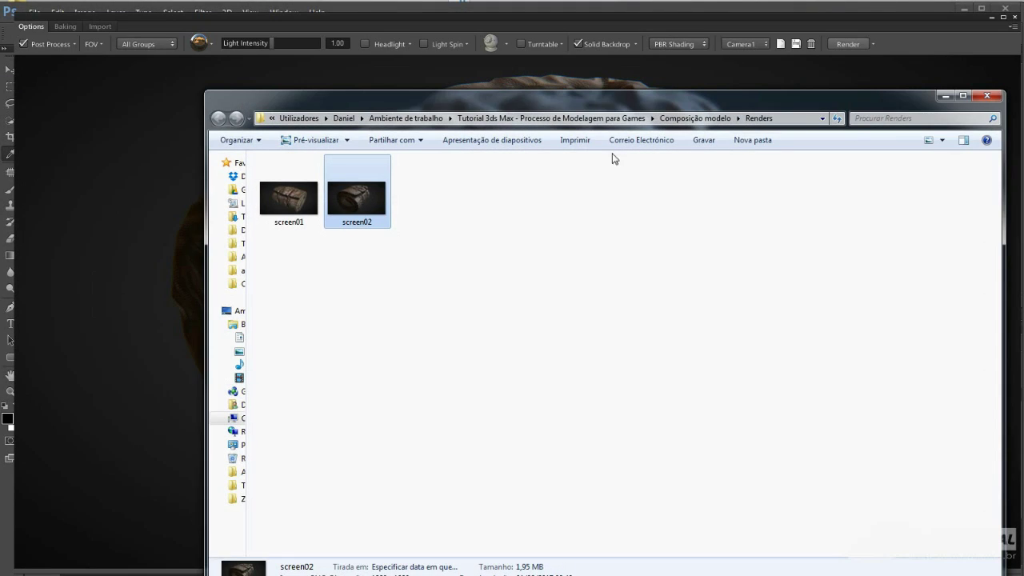
{"action": "left_click", "coordinate": [945, 96]}
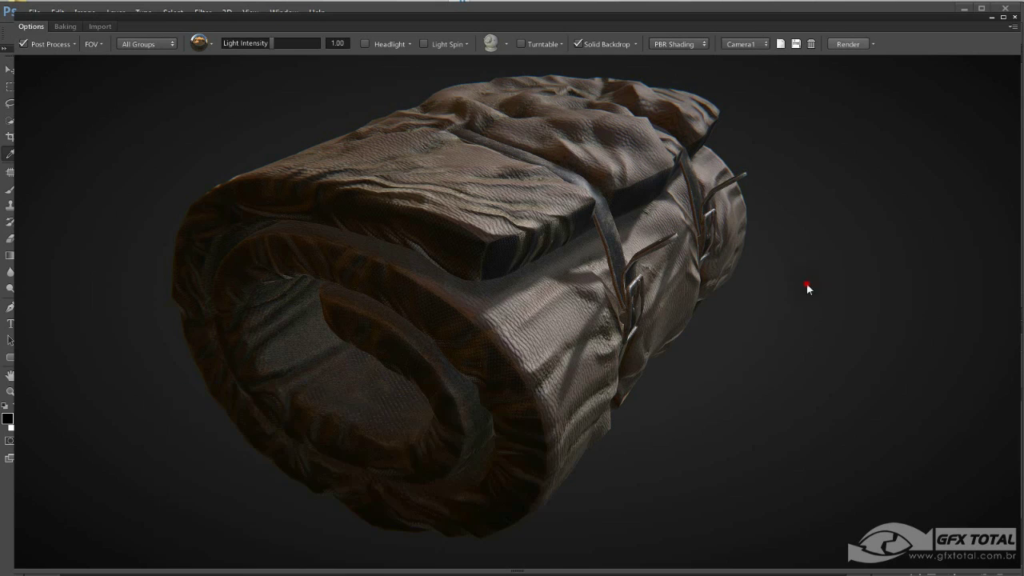
{"action": "mouse_move", "coordinate": [808, 288]}
{"action": "left_mouse_down"}
{"action": "mouse_move", "coordinate": [706, 276]}
{"action": "mouse_move", "coordinate": [594, 365]}
{"action": "mouse_move", "coordinate": [579, 318]}
{"action": "left_mouse_up"}
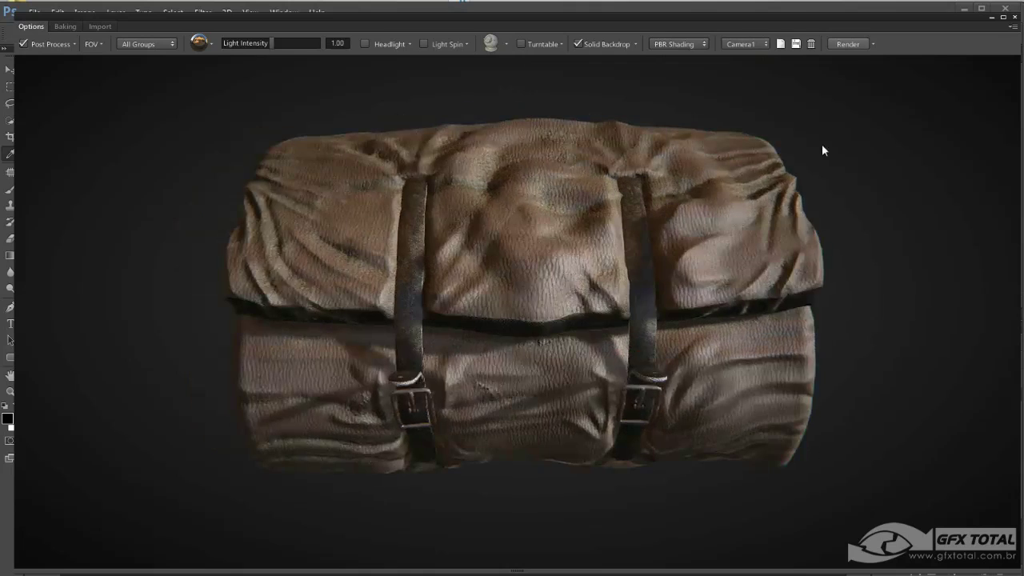
Render the front view and save it as screen03
{"action": "left_click", "coordinate": [852, 44]}
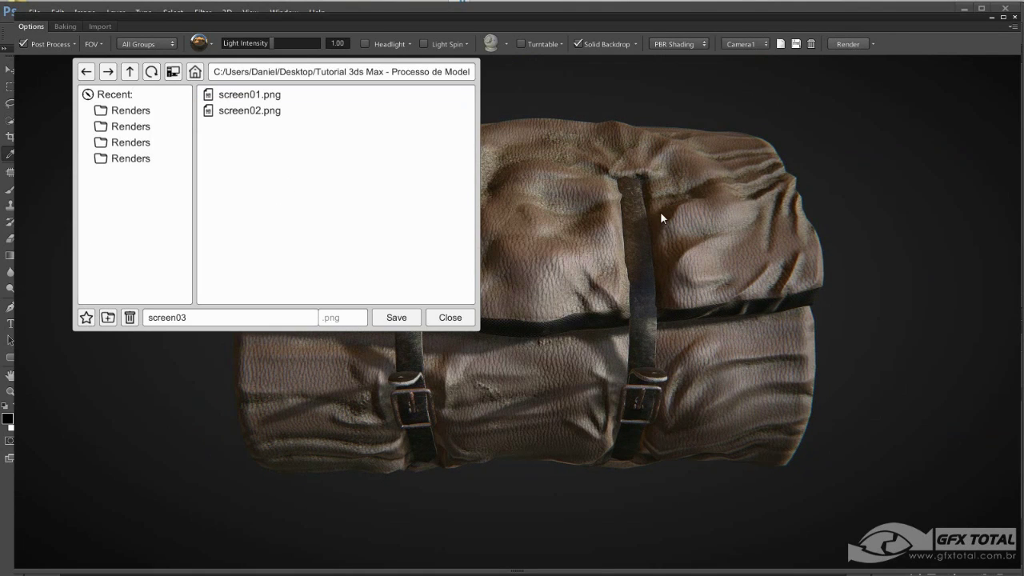
{"action": "double_click", "coordinate": [192, 318]}
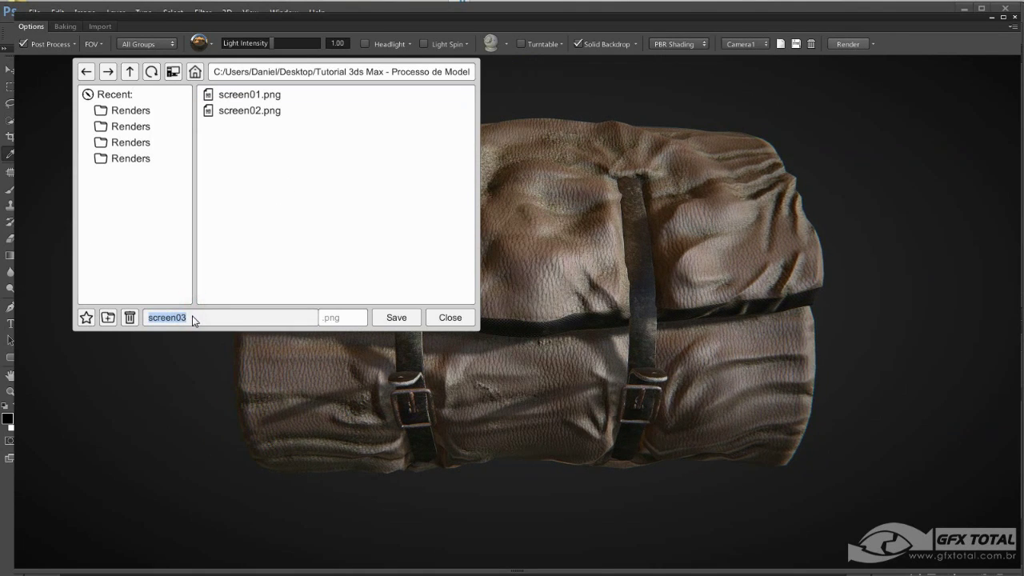
{"action": "left_click", "coordinate": [386, 320]}
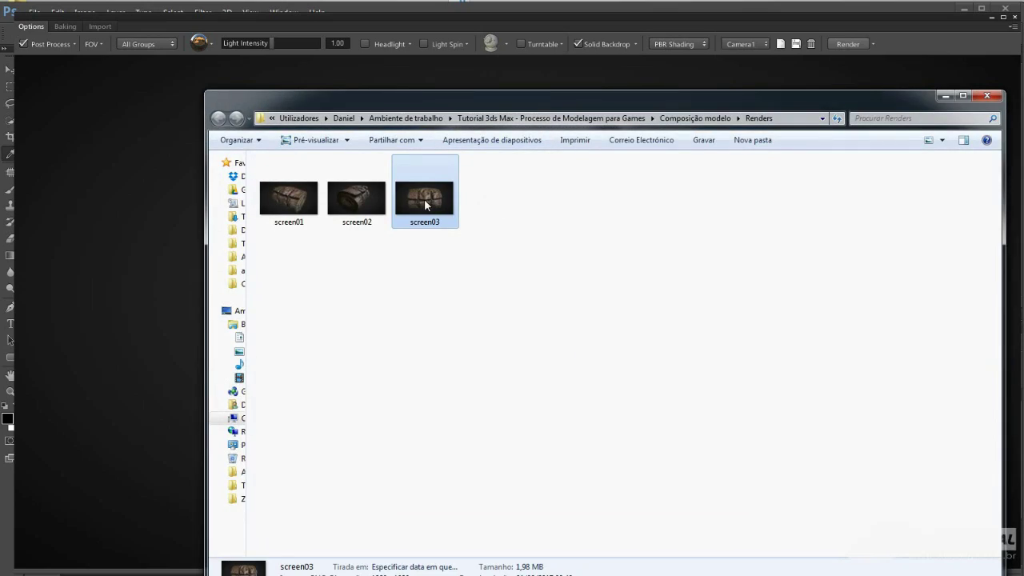
Check screen03 in the image viewer, close it, and move the Renders folder window aside
{"action": "double_click", "coordinate": [418, 205]}
{"action": "scroll", "coordinate": [512, 264], "scroll_direction": "up", "scroll_amount": 5}
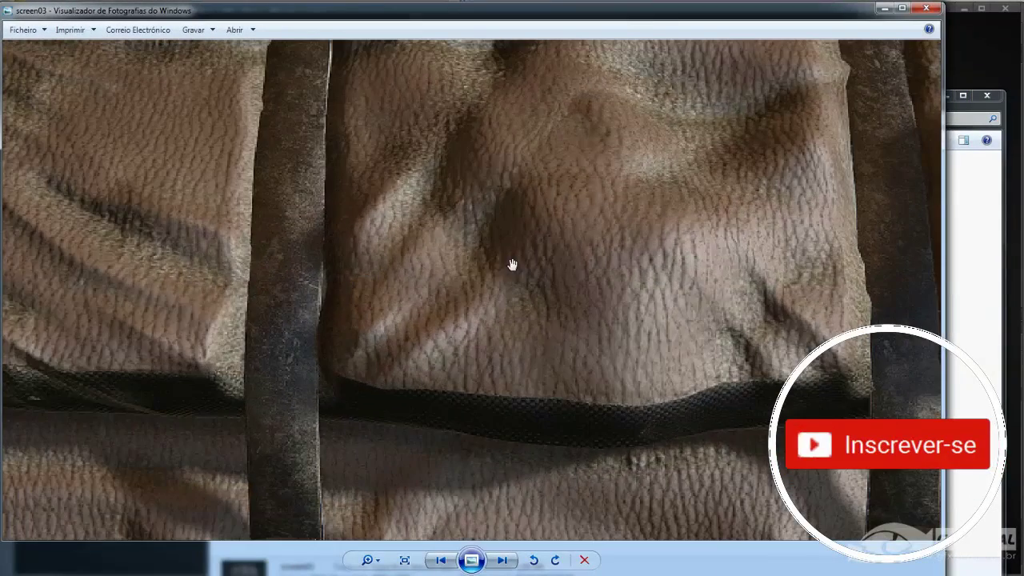
{"action": "scroll", "coordinate": [523, 262], "scroll_direction": "down", "scroll_amount": 5}
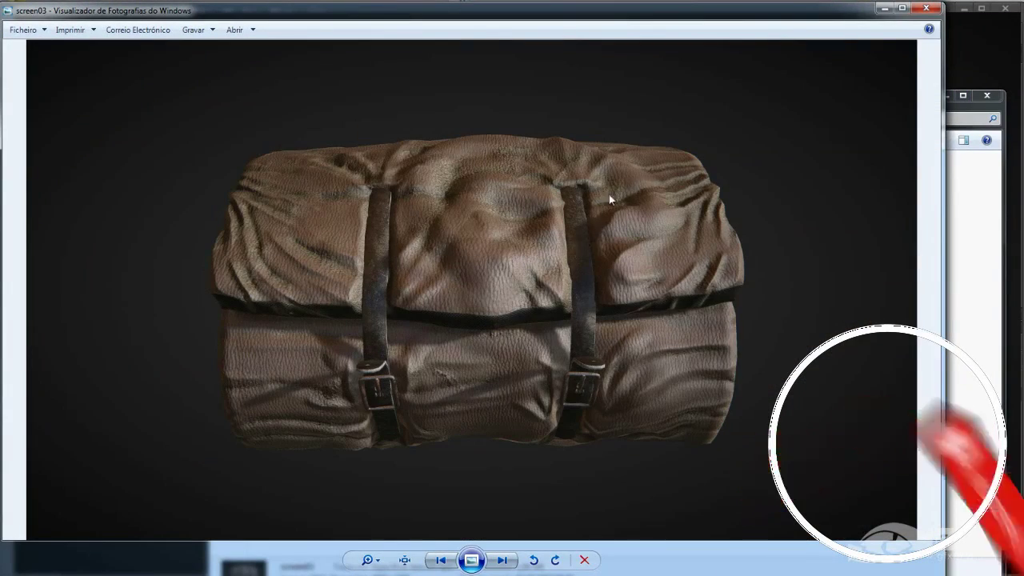
{"action": "scroll", "coordinate": [574, 217], "scroll_direction": "up", "scroll_amount": 2}
{"action": "scroll", "coordinate": [574, 217], "scroll_direction": "down", "scroll_amount": 2}
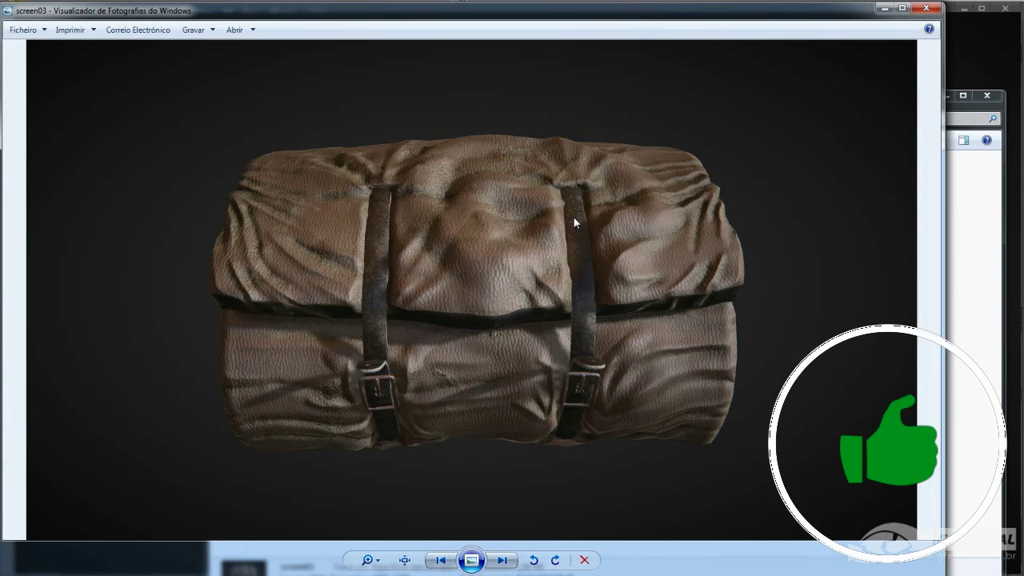
{"action": "left_click", "coordinate": [926, 8]}
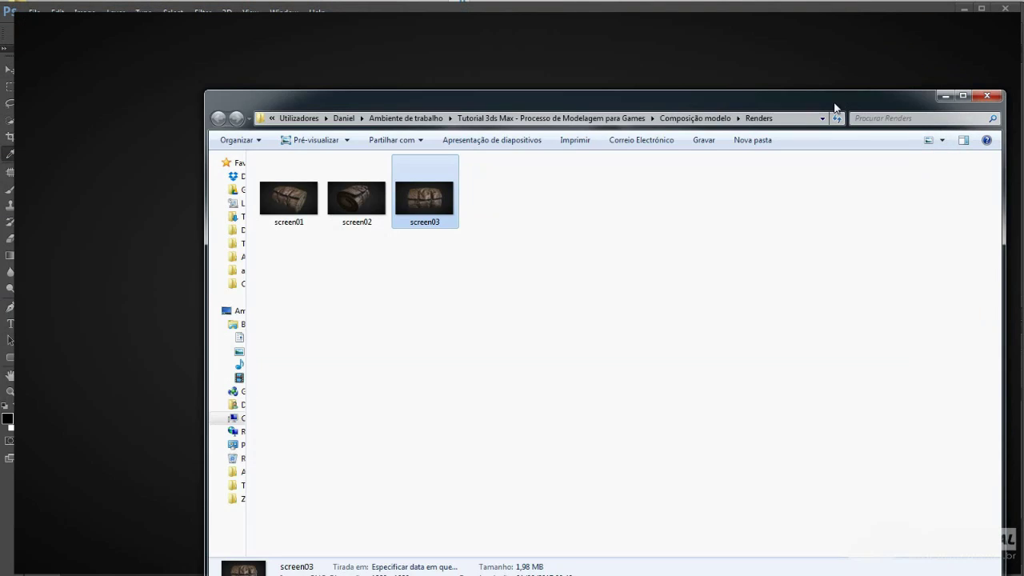
{"action": "left_click_drag", "start_coordinate": [816, 96], "coordinate": [749, 29]}
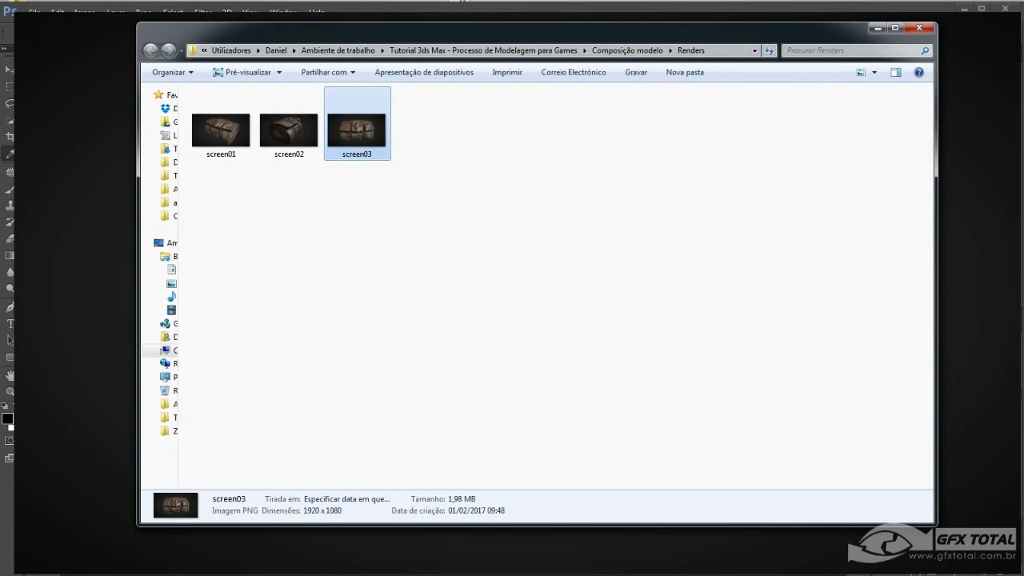
Maximize Photoshop, move the 3D preview aside, show Presilha's Albedo maps, and orbit the mat
{"action": "left_click", "coordinate": [577, 9]}
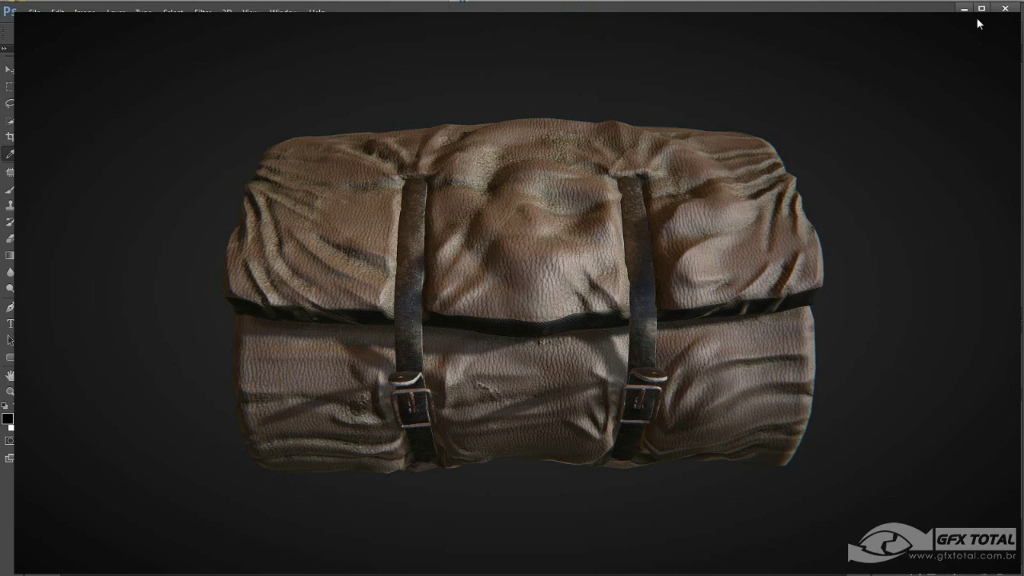
{"action": "double_click", "coordinate": [954, 15]}
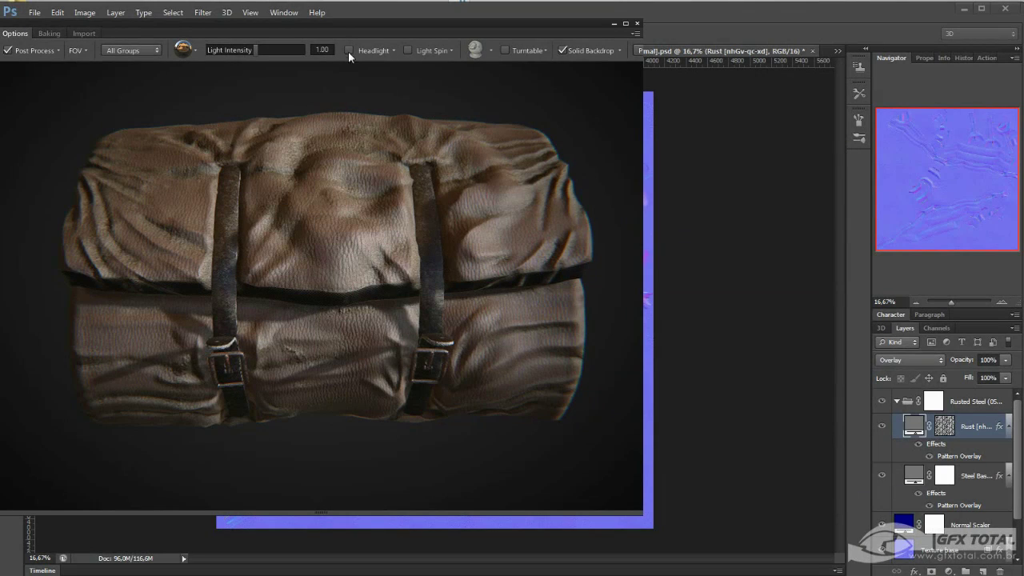
{"action": "left_click_drag", "start_coordinate": [334, 26], "coordinate": [629, 44]}
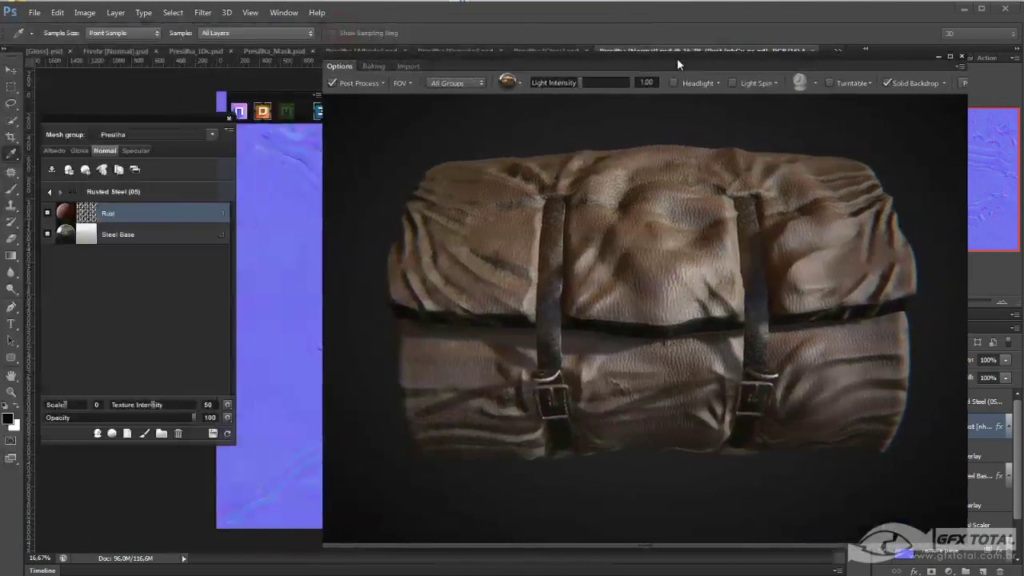
{"action": "left_click", "coordinate": [53, 151]}
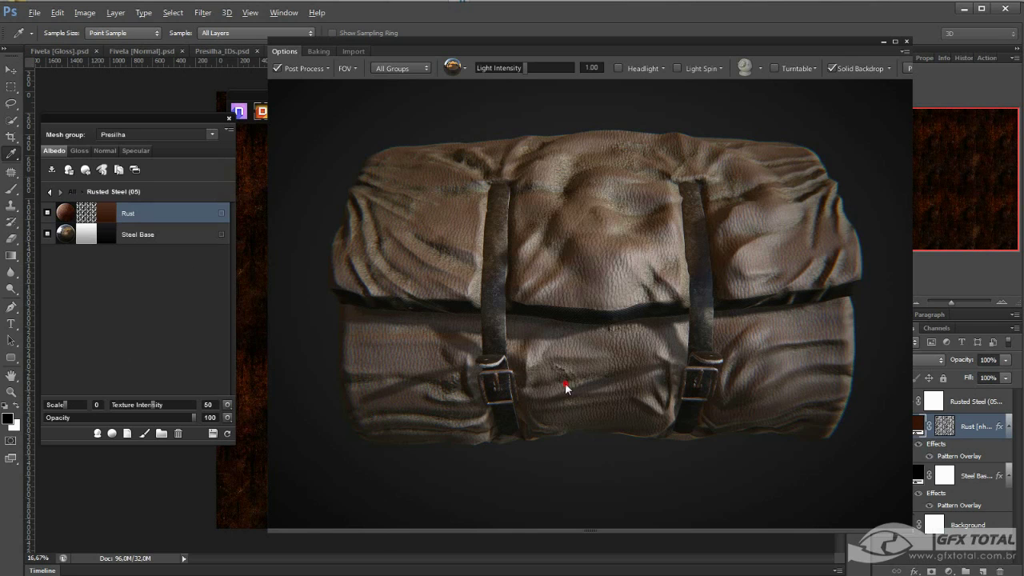
{"action": "mouse_move", "coordinate": [565, 388]}
{"action": "left_mouse_down"}
{"action": "mouse_move", "coordinate": [474, 302]}
{"action": "mouse_move", "coordinate": [529, 319]}
{"action": "mouse_move", "coordinate": [484, 268]}
{"action": "left_mouse_up"}
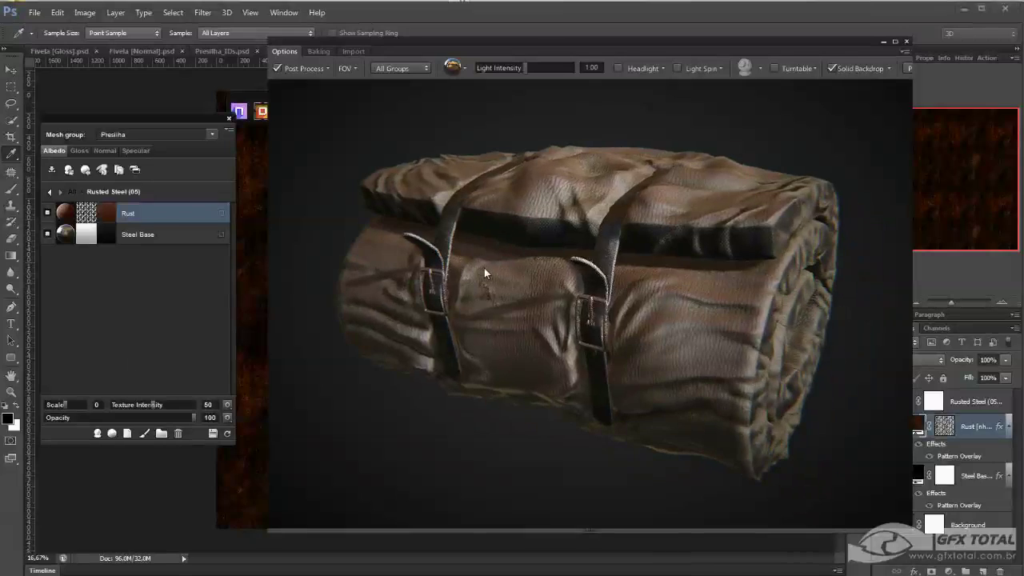